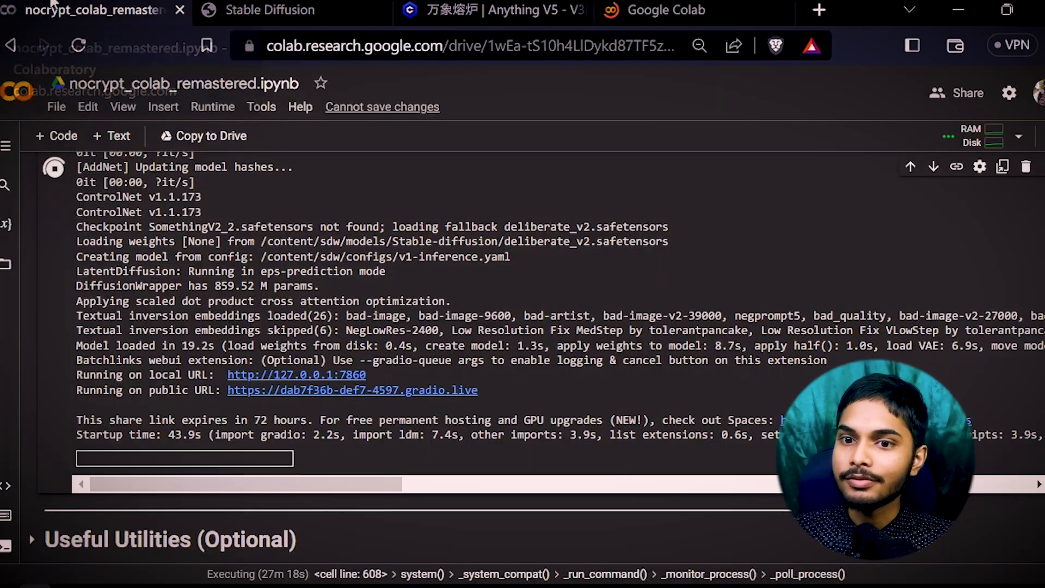
Keep the running nocrypt_colab notebook, add a new empty tab and close the duplicate Colab tab.
click(98, 10)
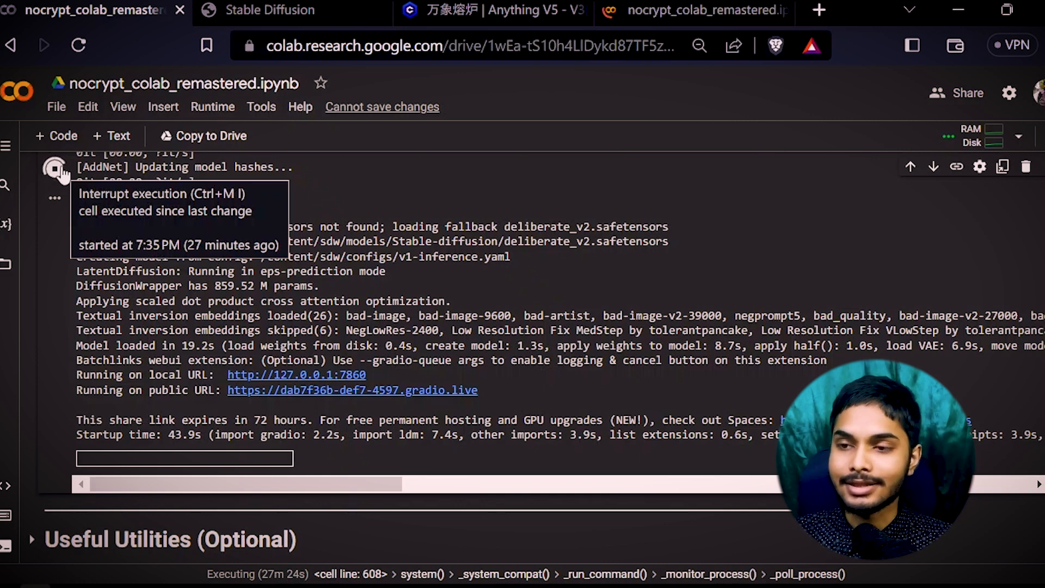
click(820, 10)
click(623, 11)
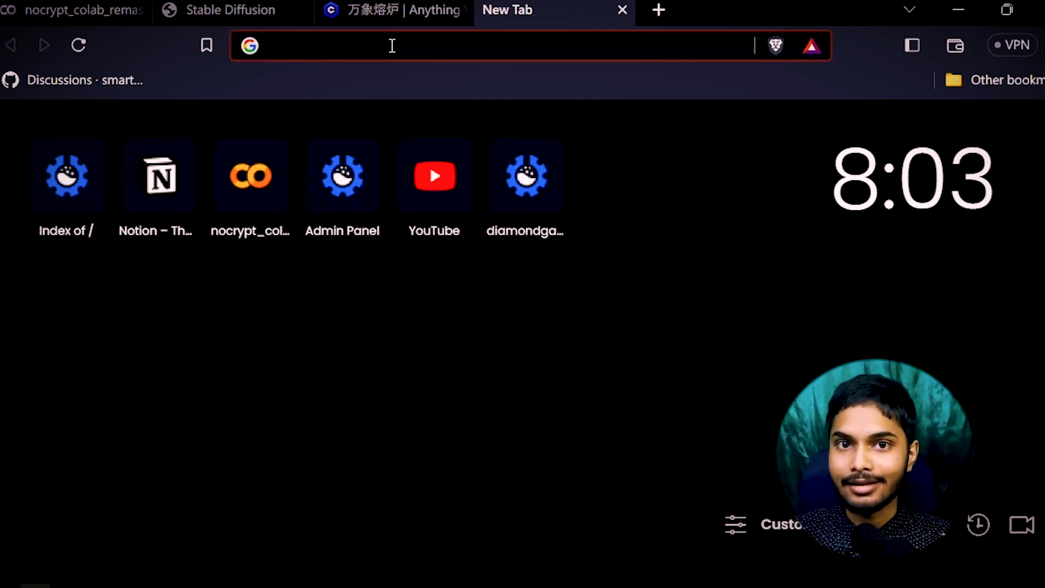
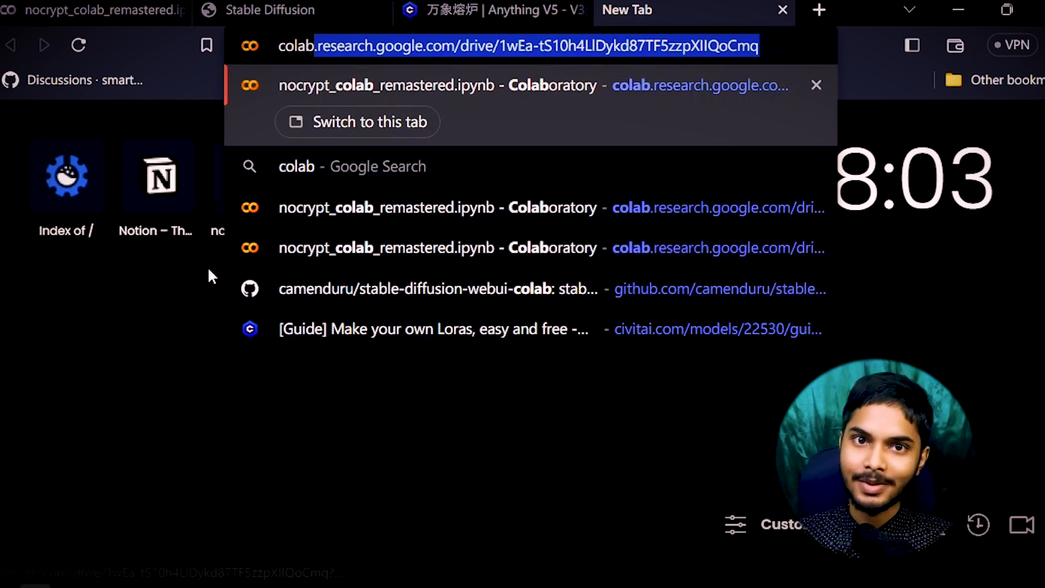
Enter 'colab' in the new tab's address bar, then return to the Stable Diffusion tab.
click(189, 317)
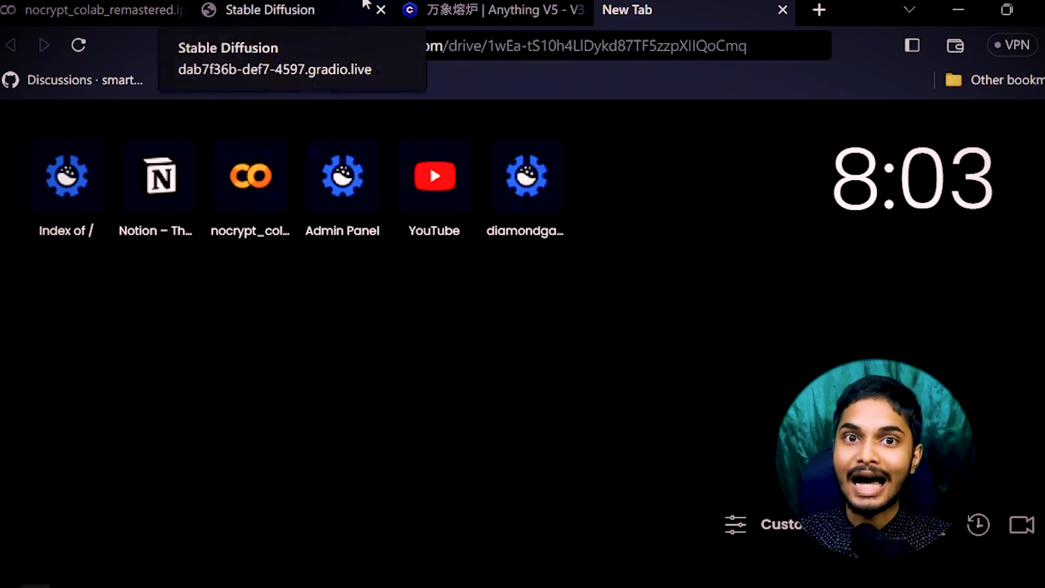
click(366, 7)
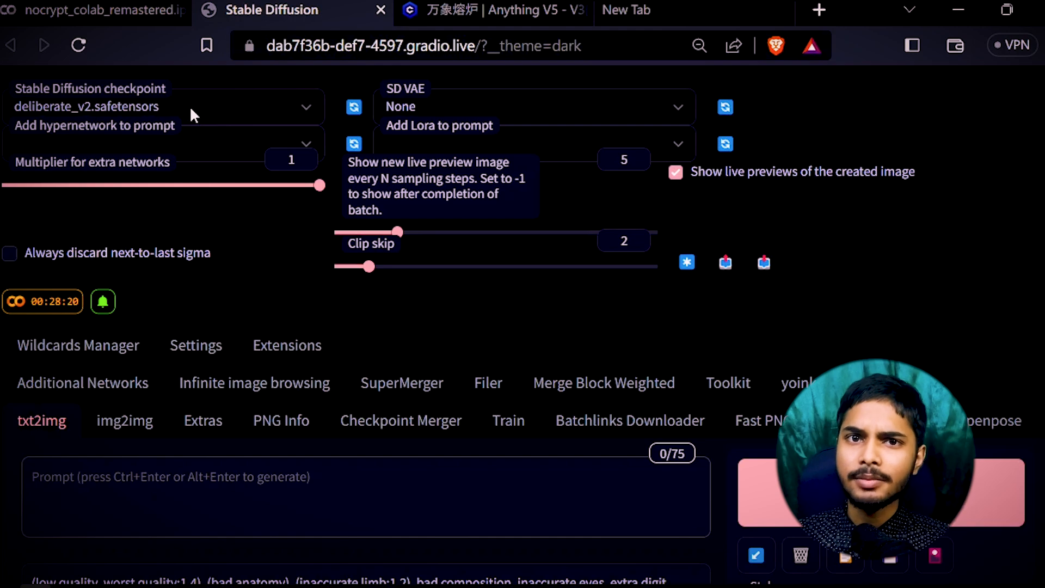
click(191, 109)
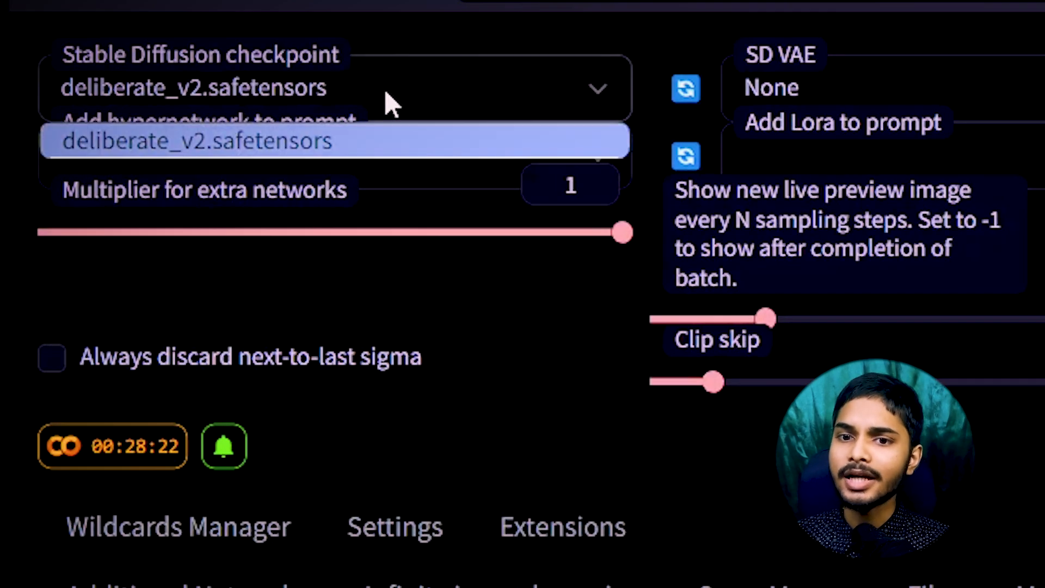
click(350, 102)
click(347, 94)
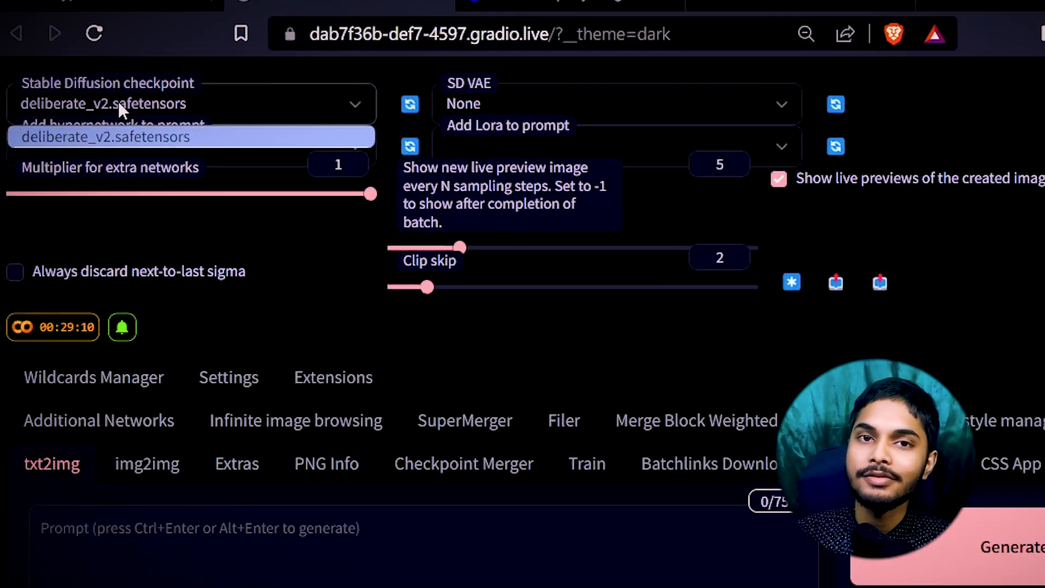
click(544, 1)
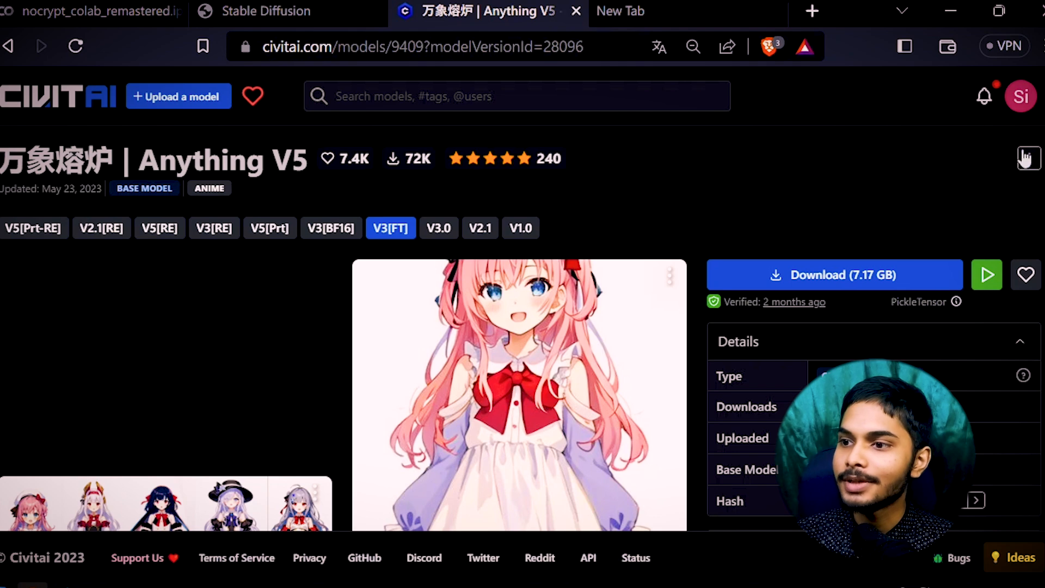
click(1026, 277)
click(98, 11)
click(363, 7)
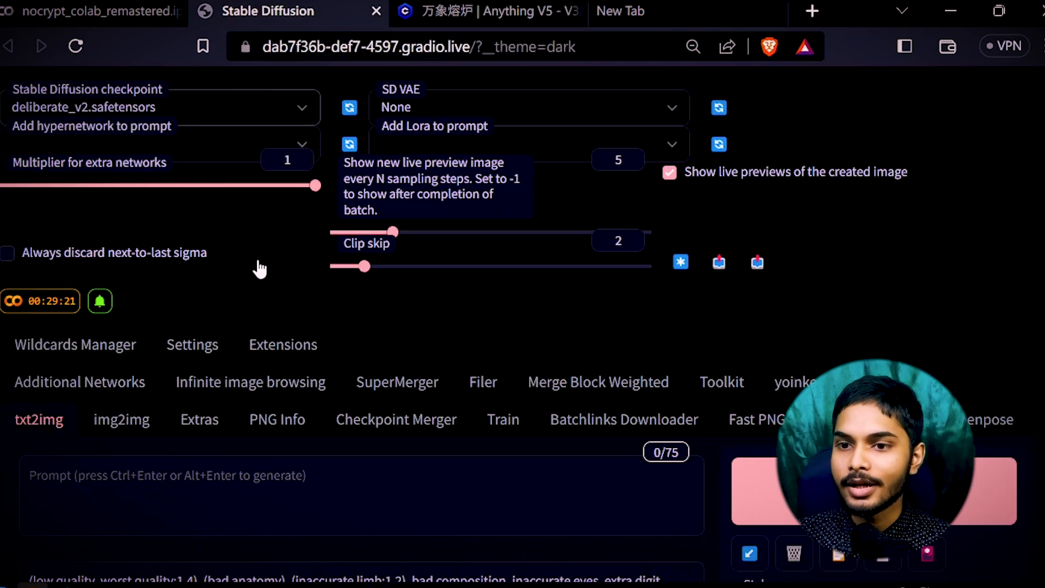
Choose vae-ft-mse-840000-ema-pruned.safetensors as the SD VAE and confirm it stays selected.
click(467, 109)
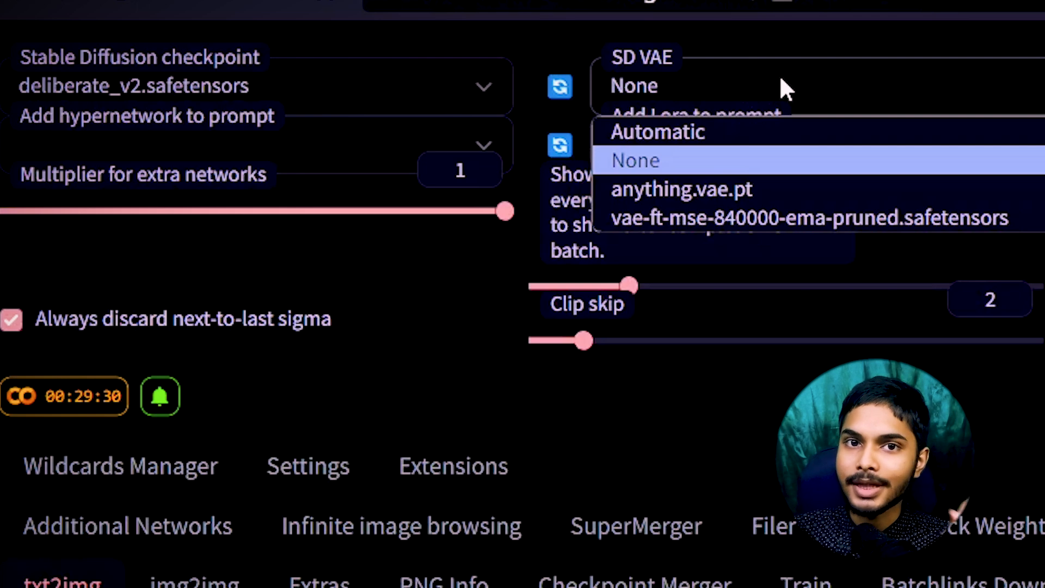
click(745, 211)
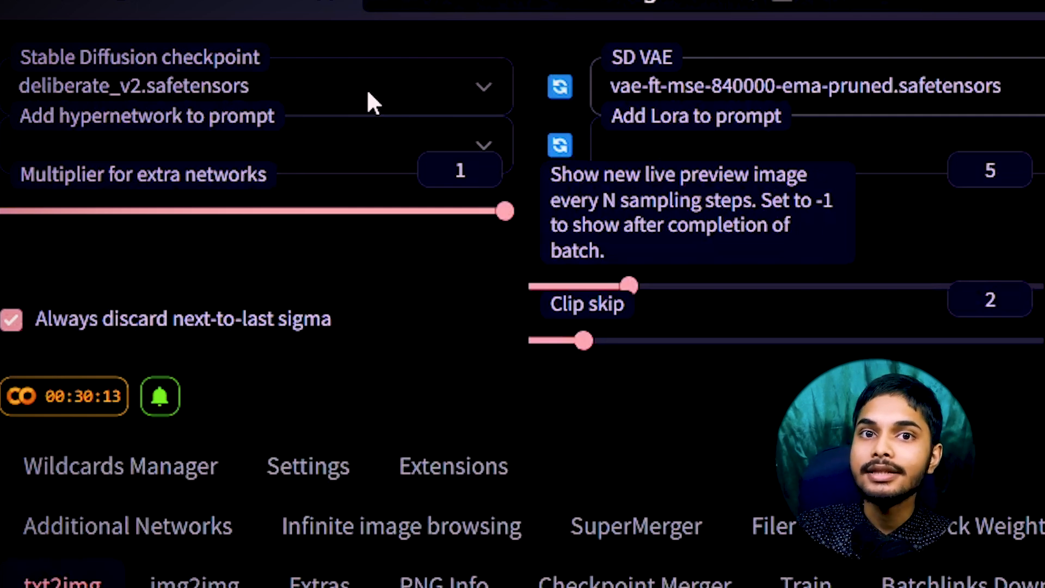
click(856, 85)
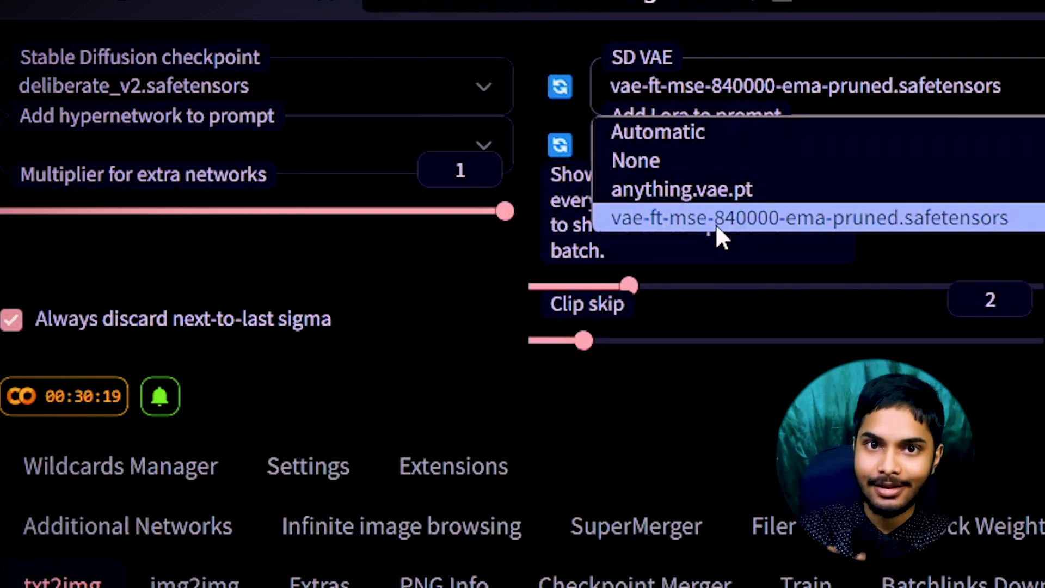
click(373, 320)
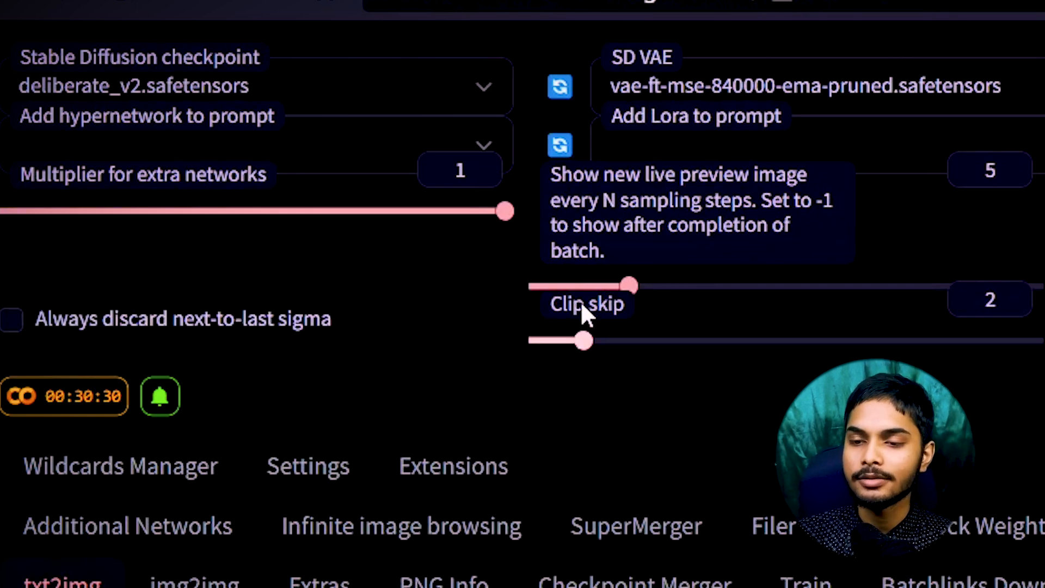
mouse_move(581, 315)
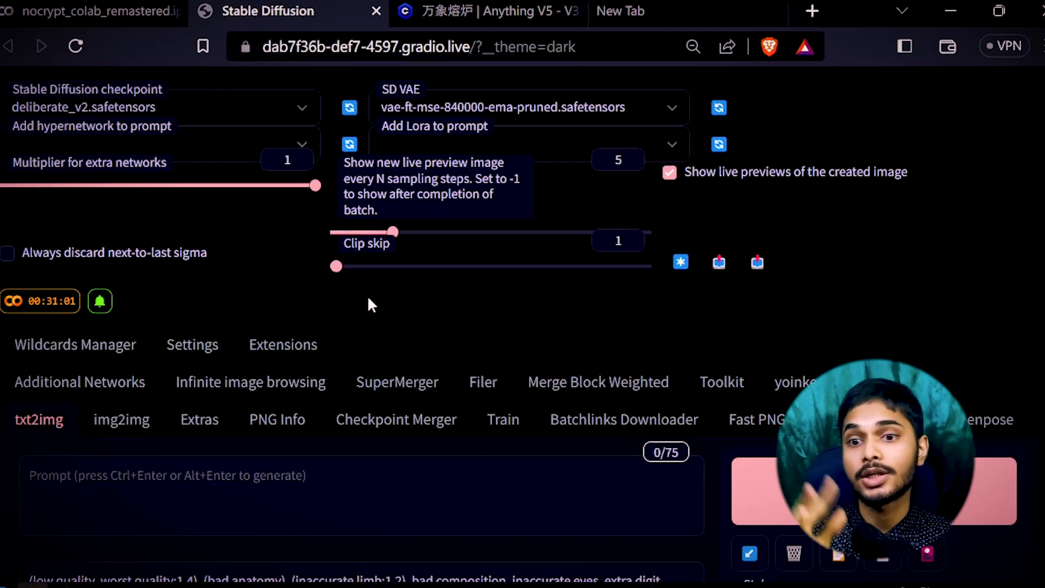
scroll(502, 404, down, 5)
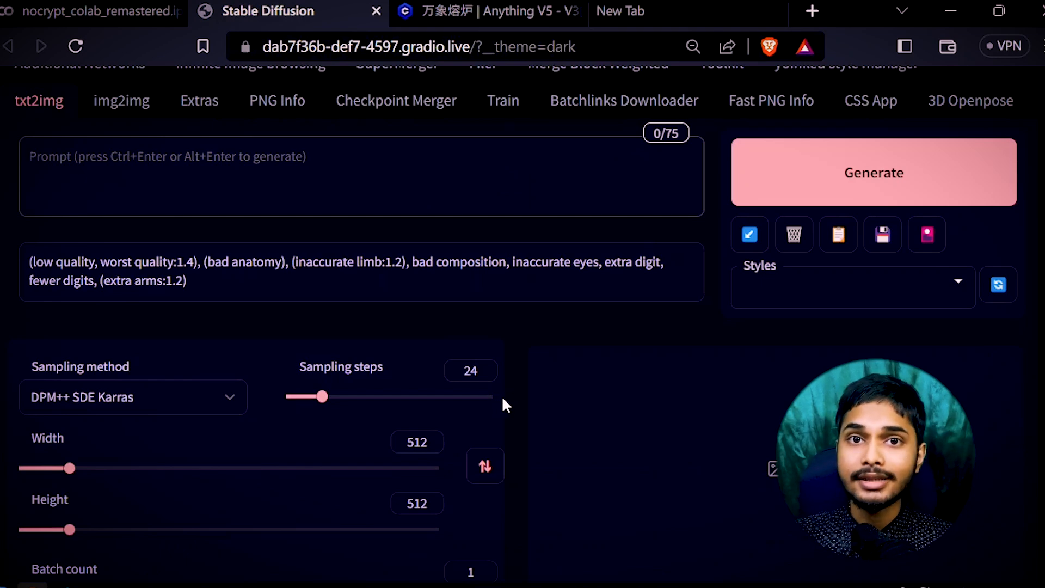
scroll(530, 296, up, 5)
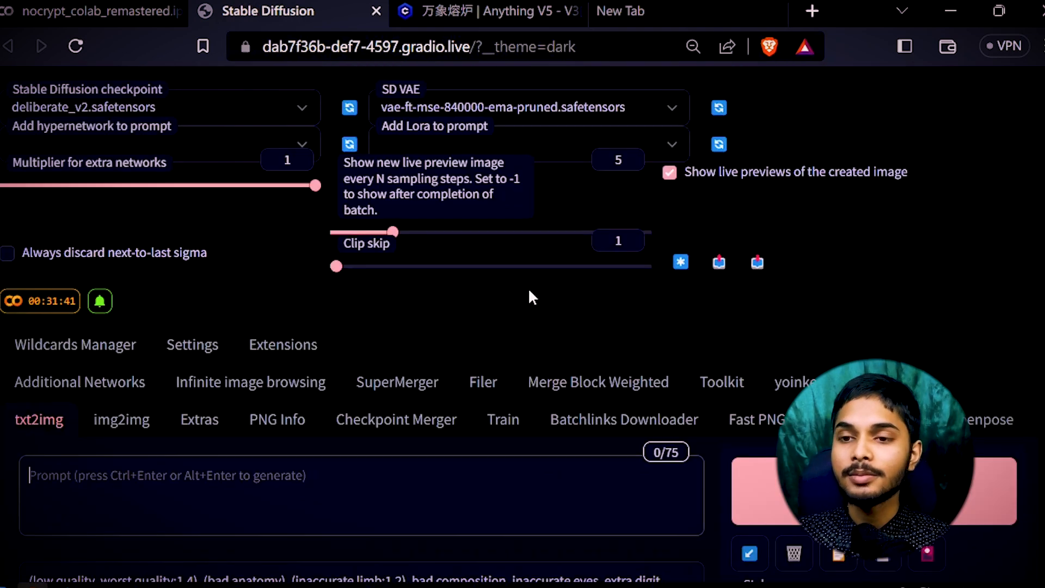
key(ctrl+minus)
key(ctrl+minus)
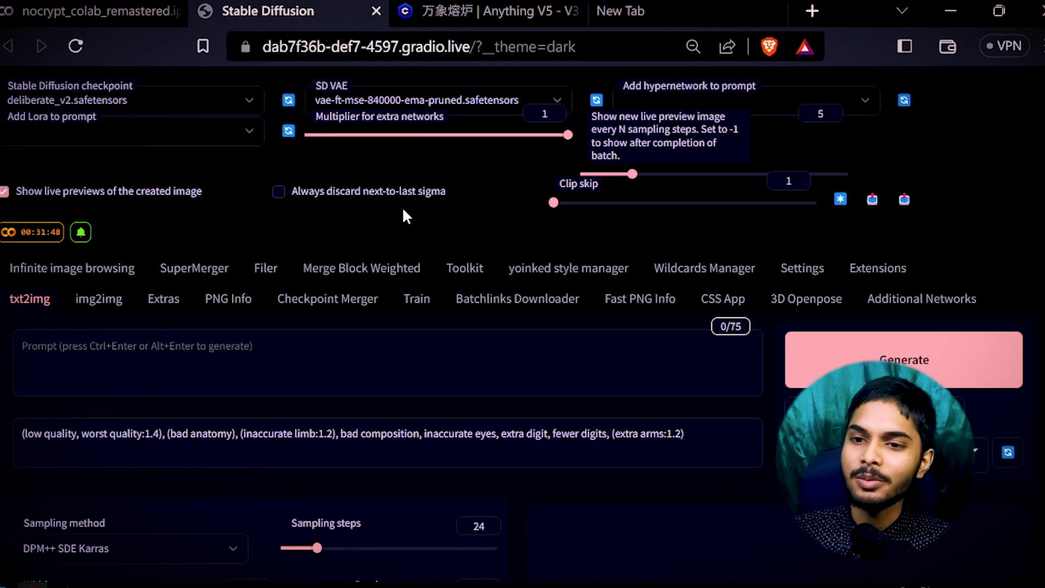
key(ctrl+plus)
key(ctrl+plus)
key(ctrl+plus)
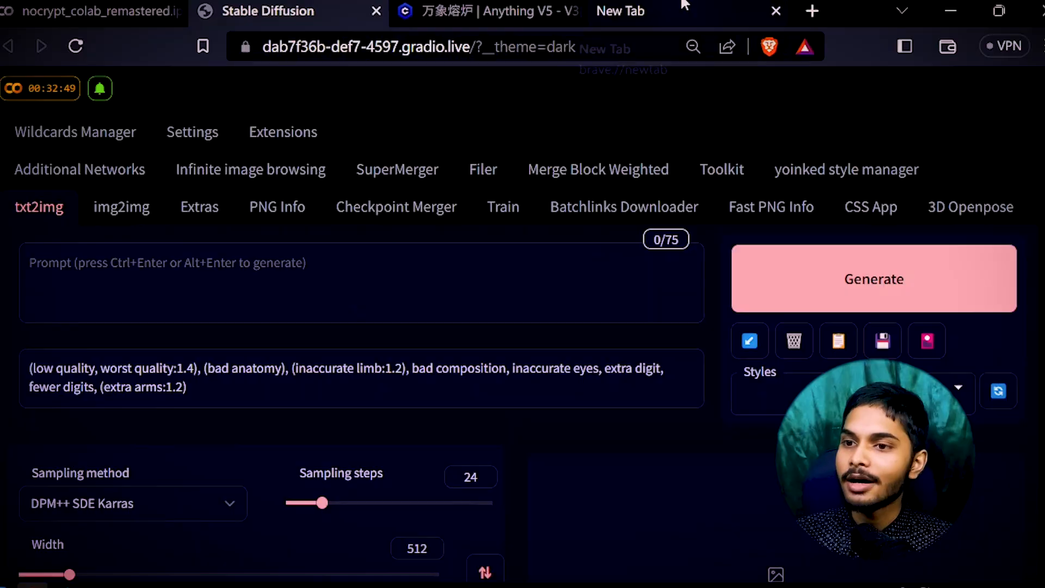
Go to civitai.com in the empty tab and open the Deliberate model page.
click(685, 4)
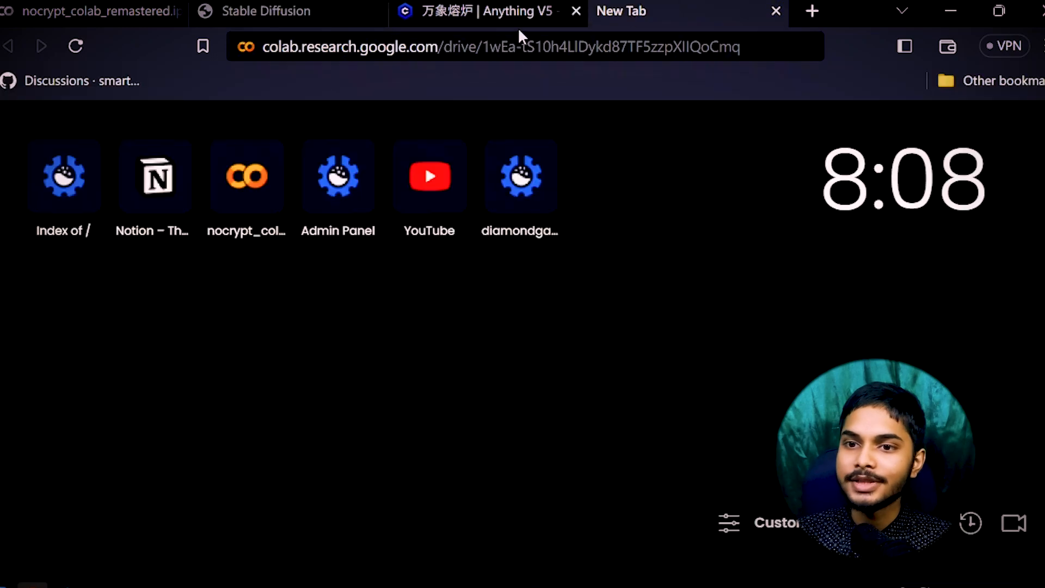
click(571, 46)
text(civitai.com)
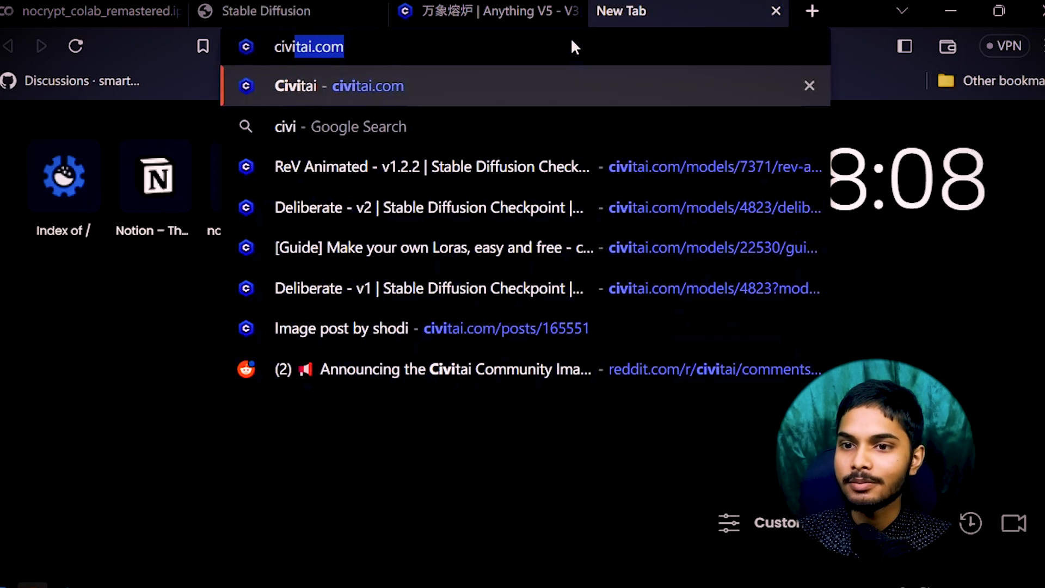
key(Return)
scroll(494, 234, down, 1)
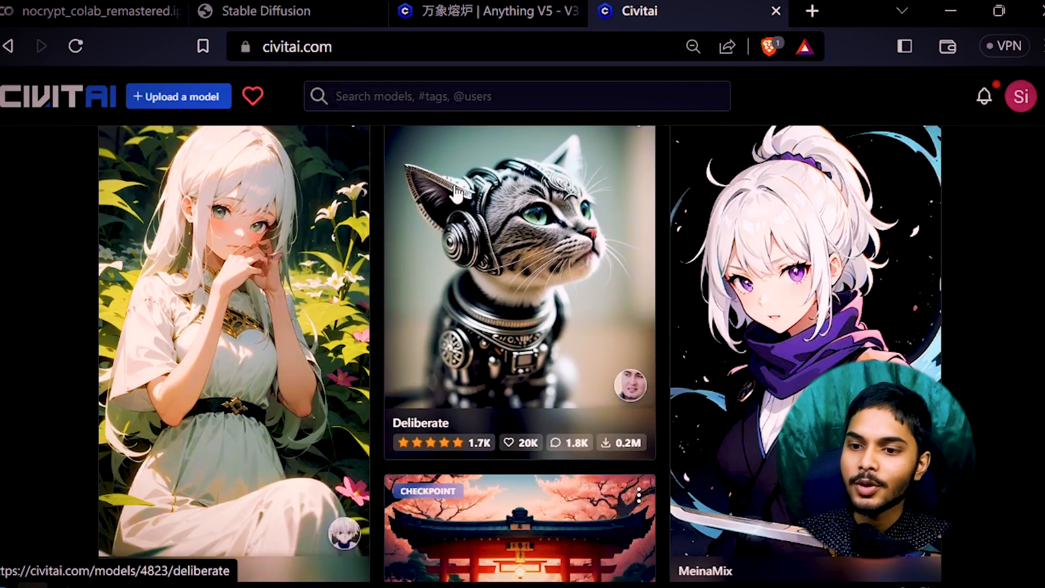
click(525, 303)
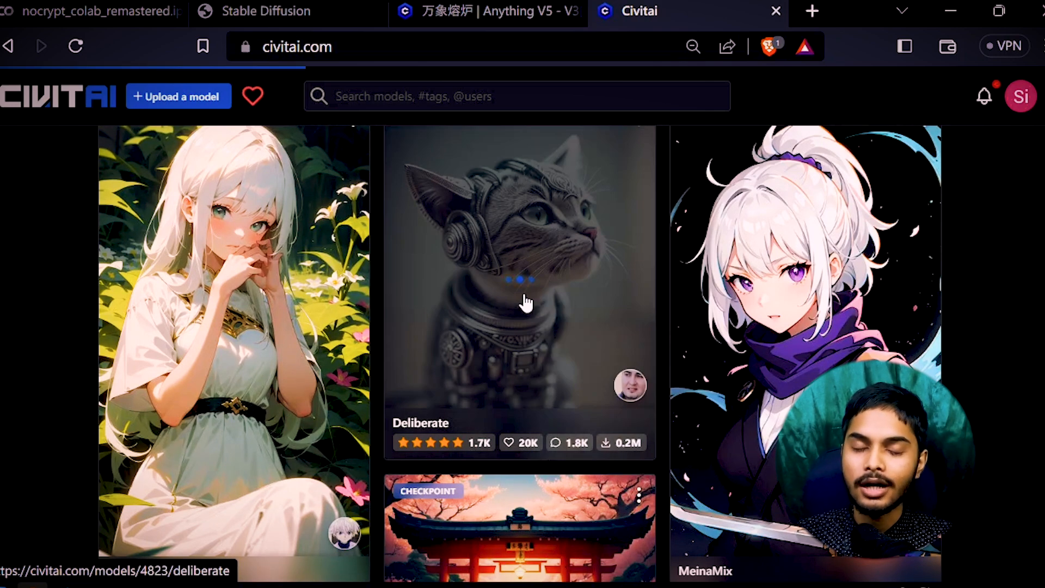
Browse the Deliberate v2 gallery and show the moustached black-and-white portrait's generation data.
scroll(456, 275, down, 1)
scroll(455, 273, down, 15)
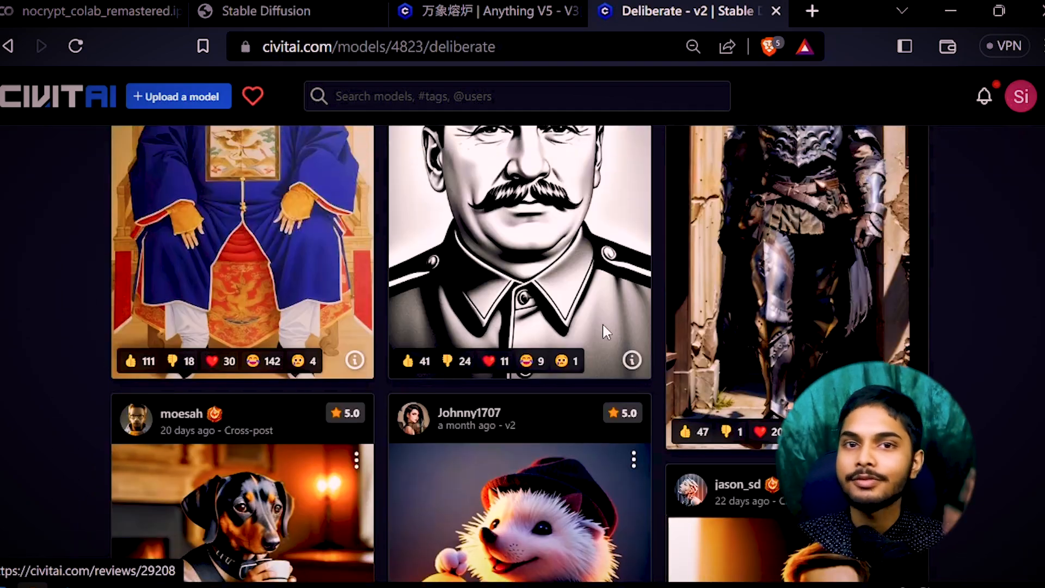
scroll(603, 324, down, 5)
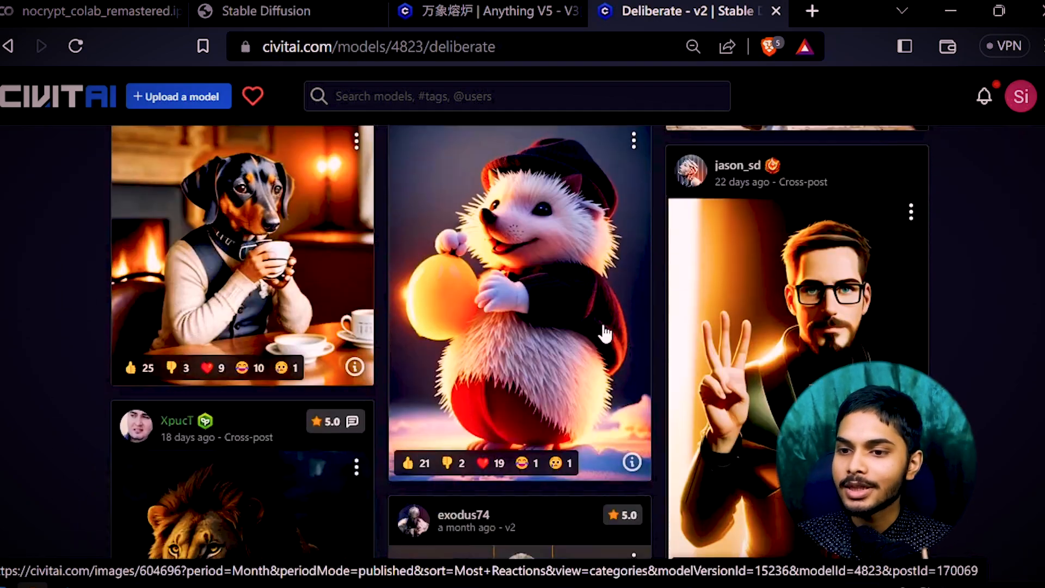
scroll(604, 333, down, 7)
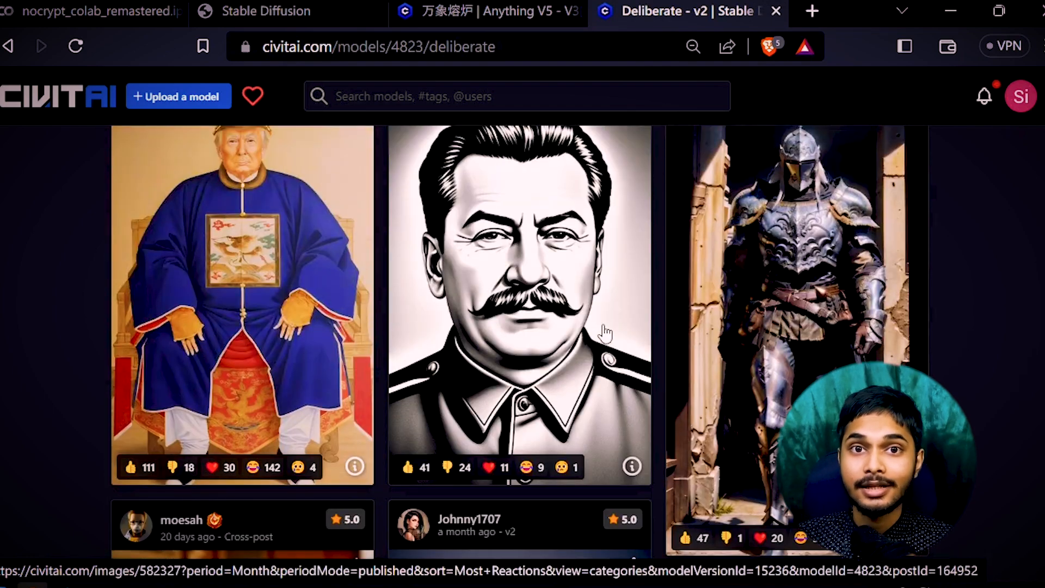
scroll(604, 333, down, 2)
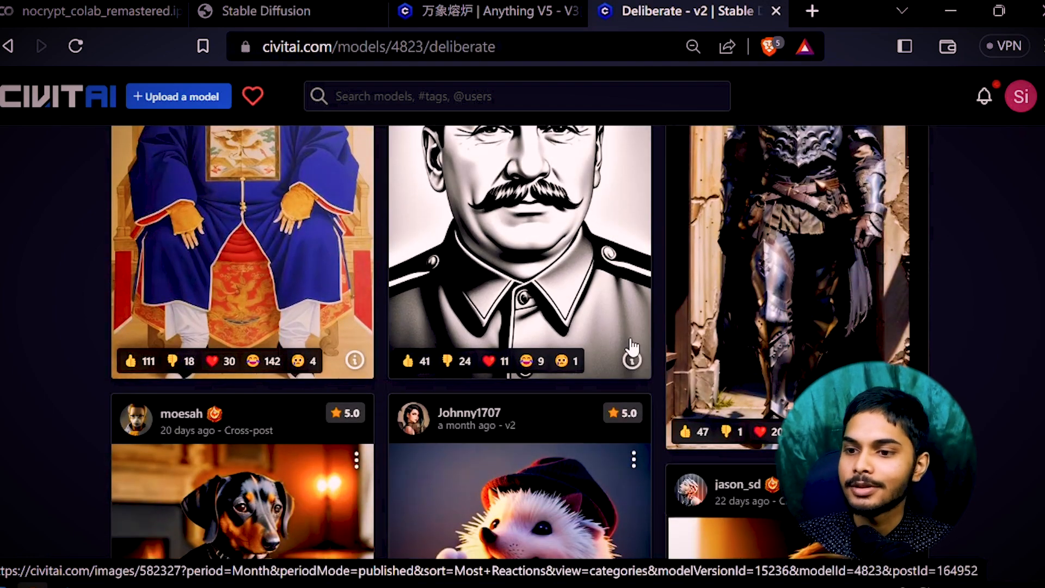
scroll(630, 347, up, 4)
scroll(651, 332, down, 2)
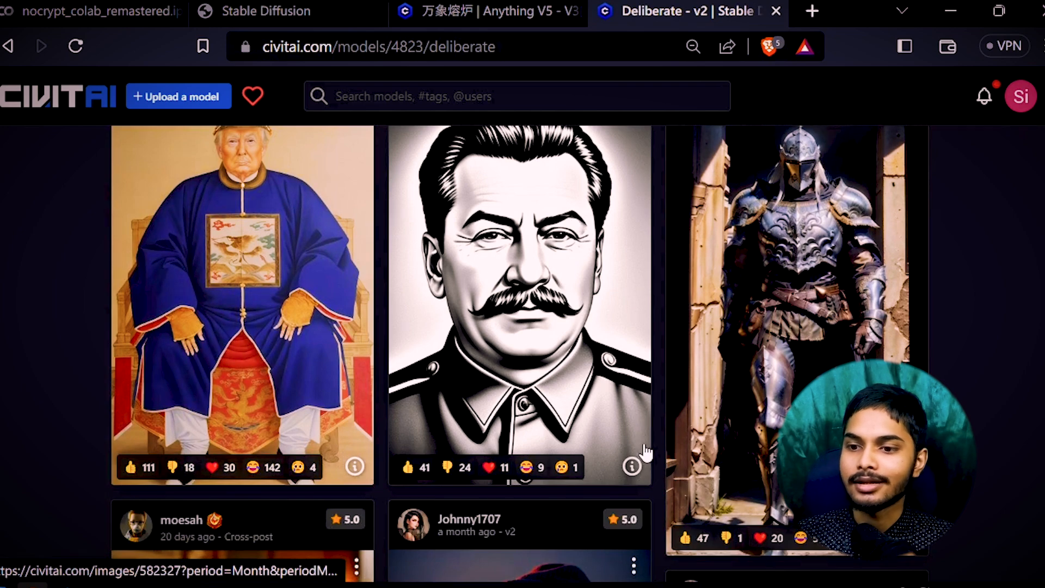
click(632, 466)
scroll(602, 406, up, 2)
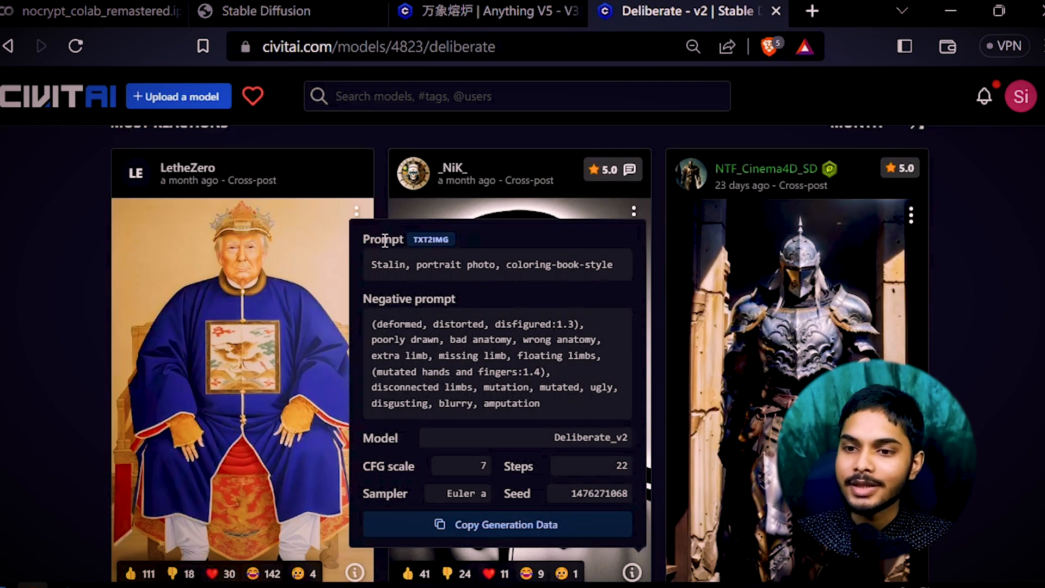
Copy the Civitai example's negative prompt and paste it over the WebUI's Negative prompt text.
triple_click(393, 263)
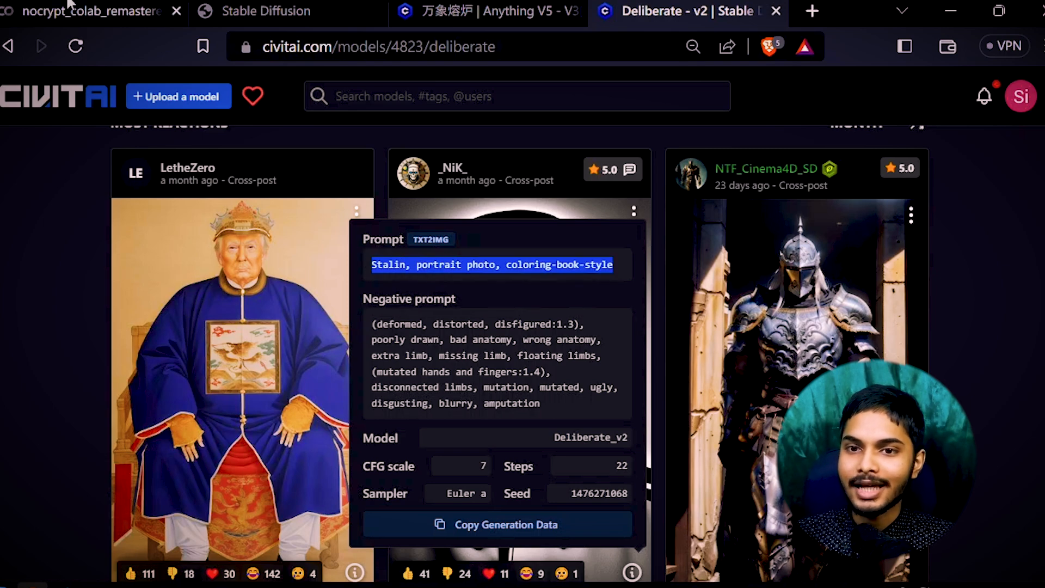
click(98, 11)
key(ctrl+Tab)
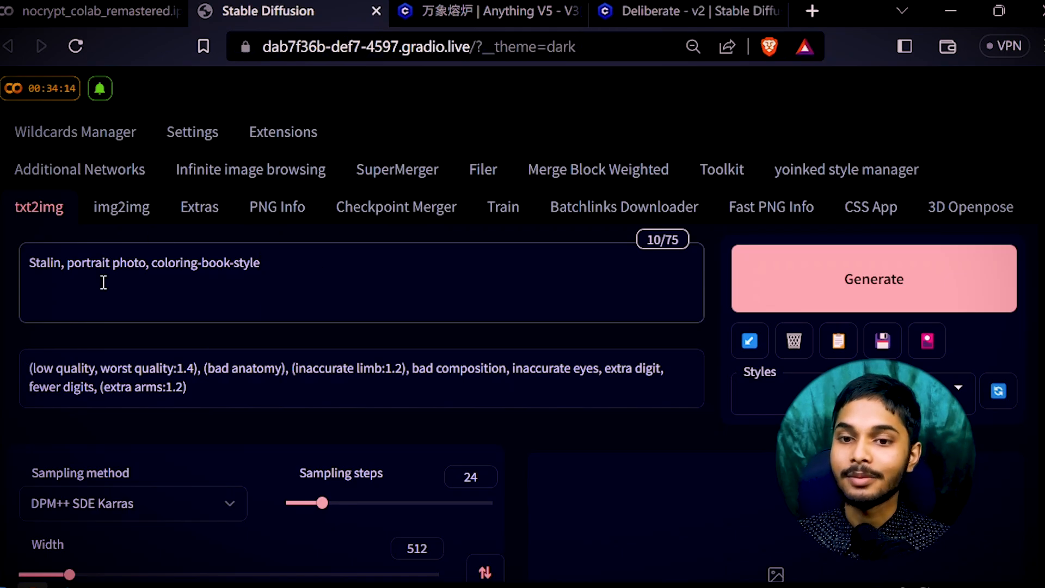
key(ctrl+Tab)
key(ctrl+Tab)
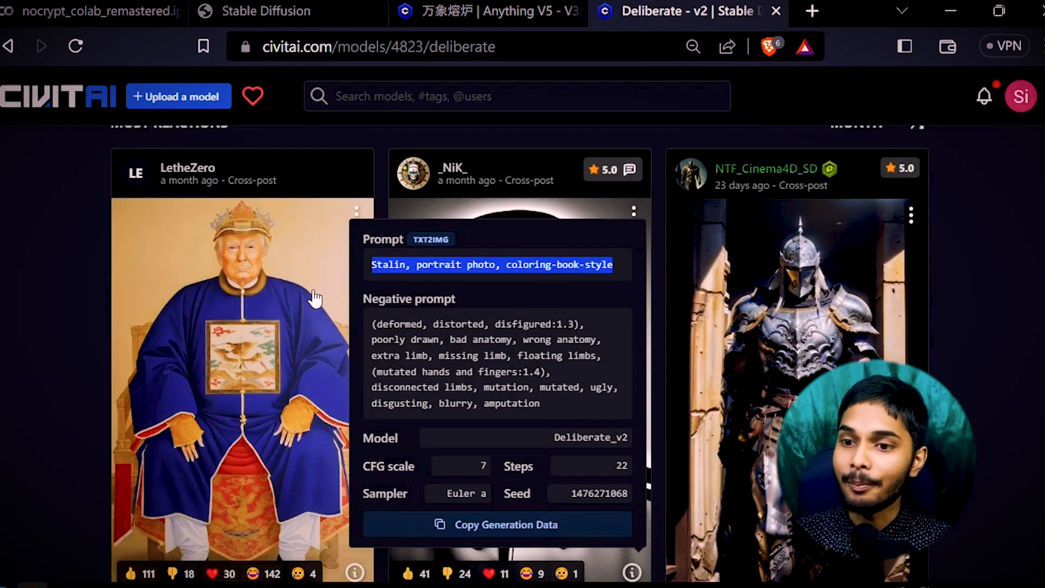
drag(374, 324, 586, 415)
key(ctrl+c)
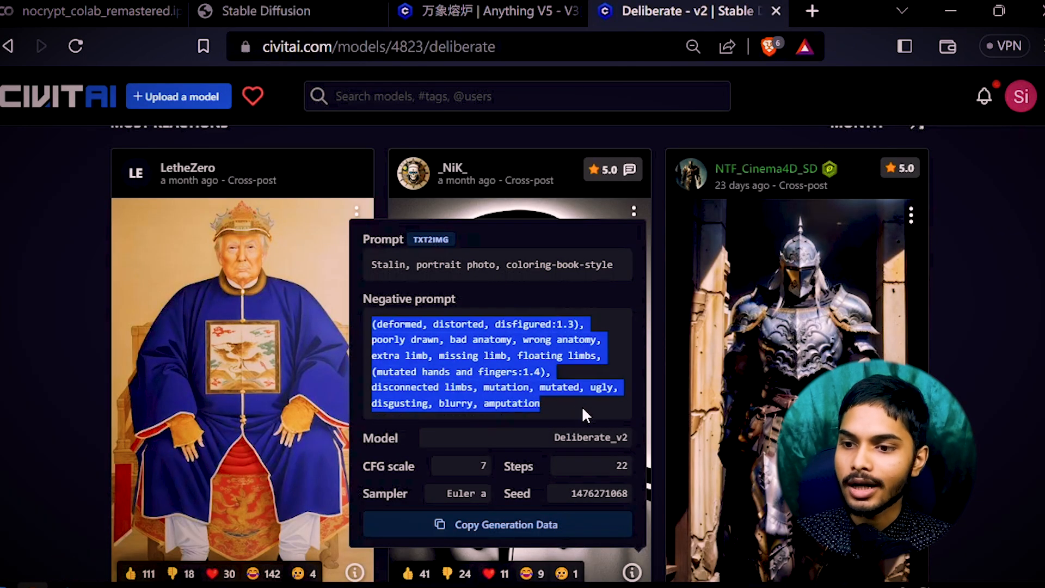
click(305, 11)
click(210, 392)
key(ctrl+a)
key(ctrl+v)
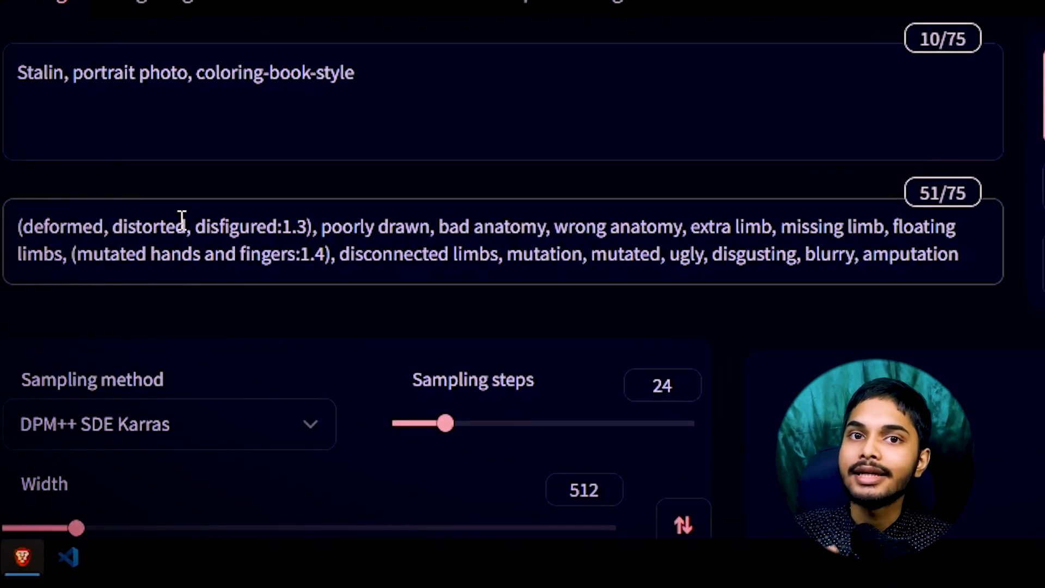
click(178, 225)
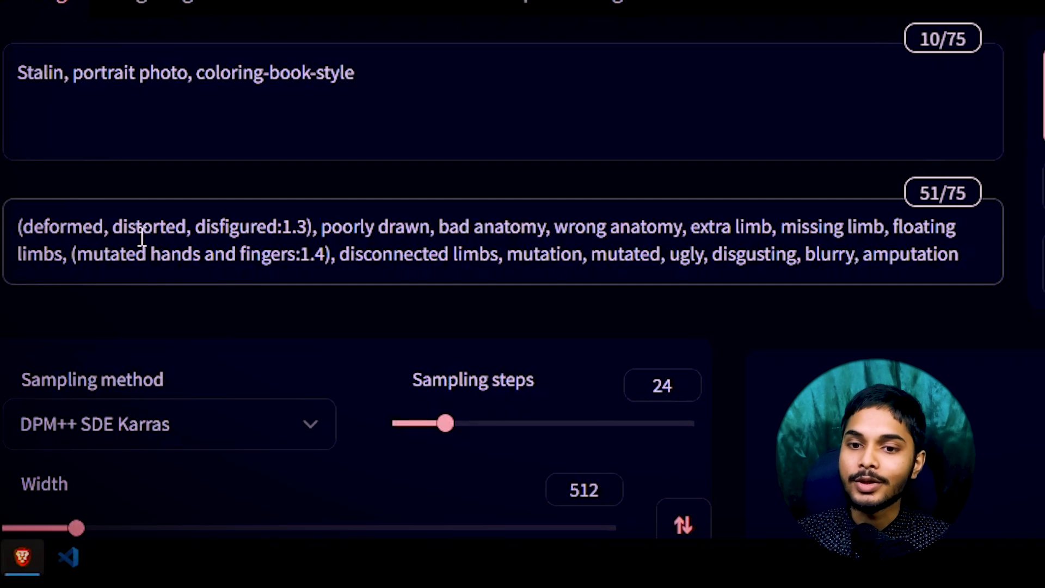
drag(24, 226, 109, 226)
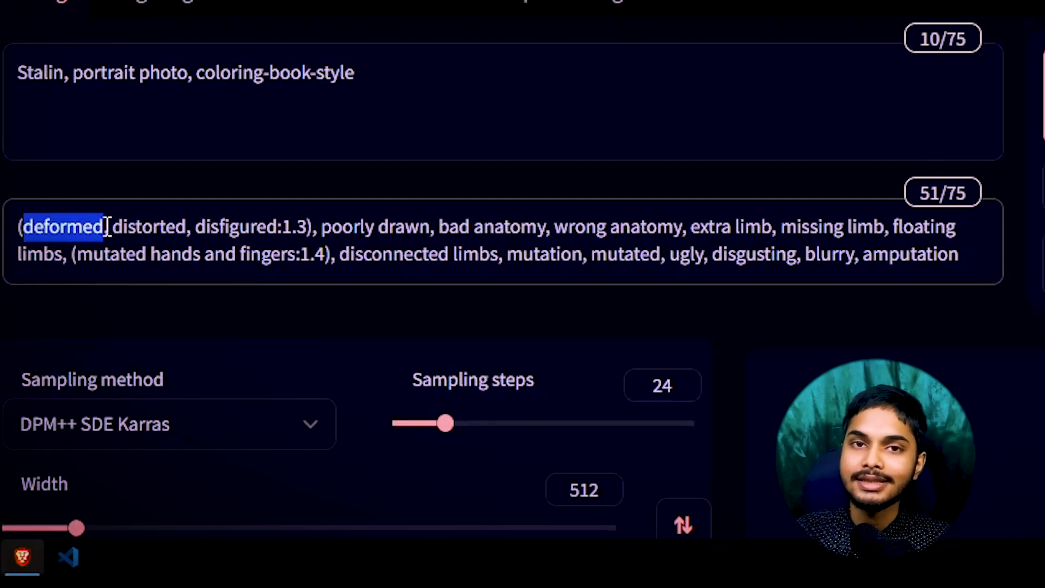
click(137, 223)
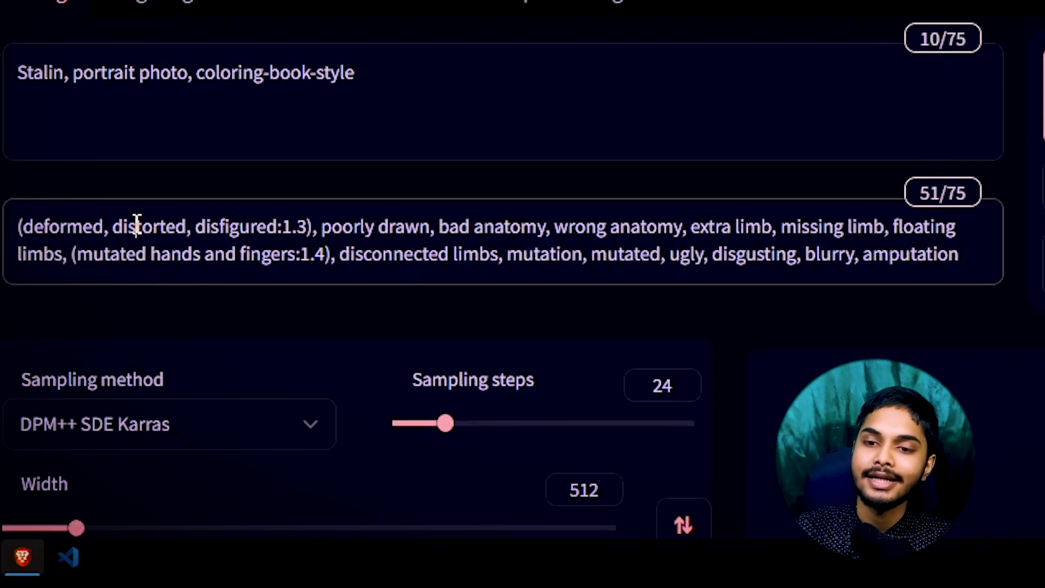
drag(482, 234, 510, 240)
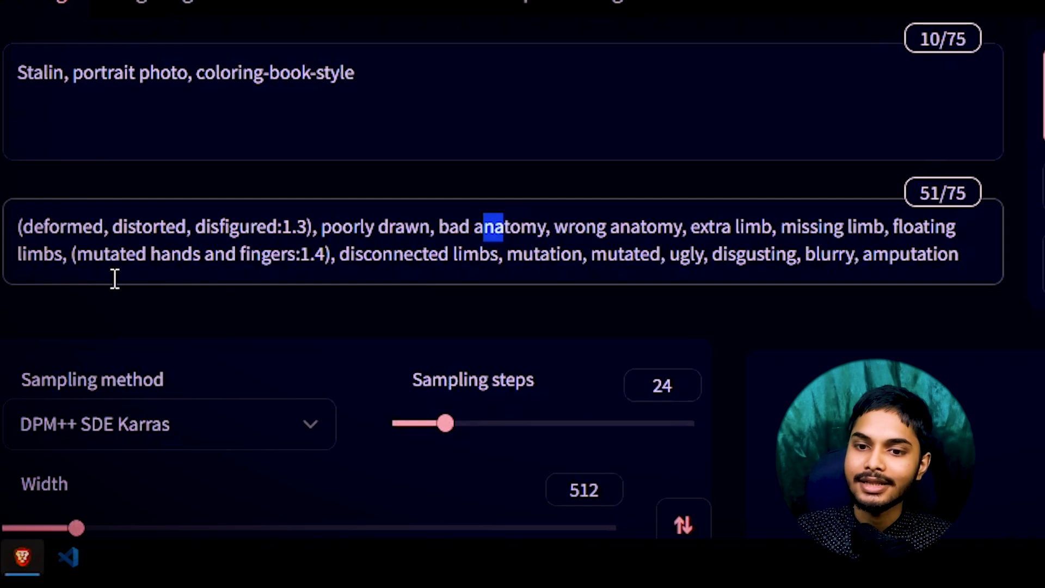
click(22, 226)
drag(20, 226, 1003, 263)
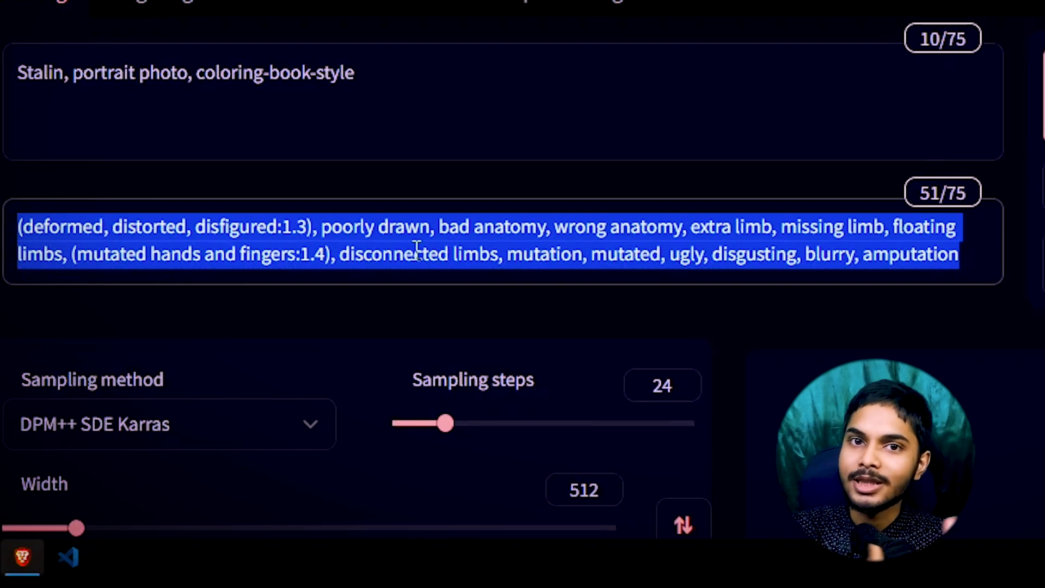
triple_click(430, 80)
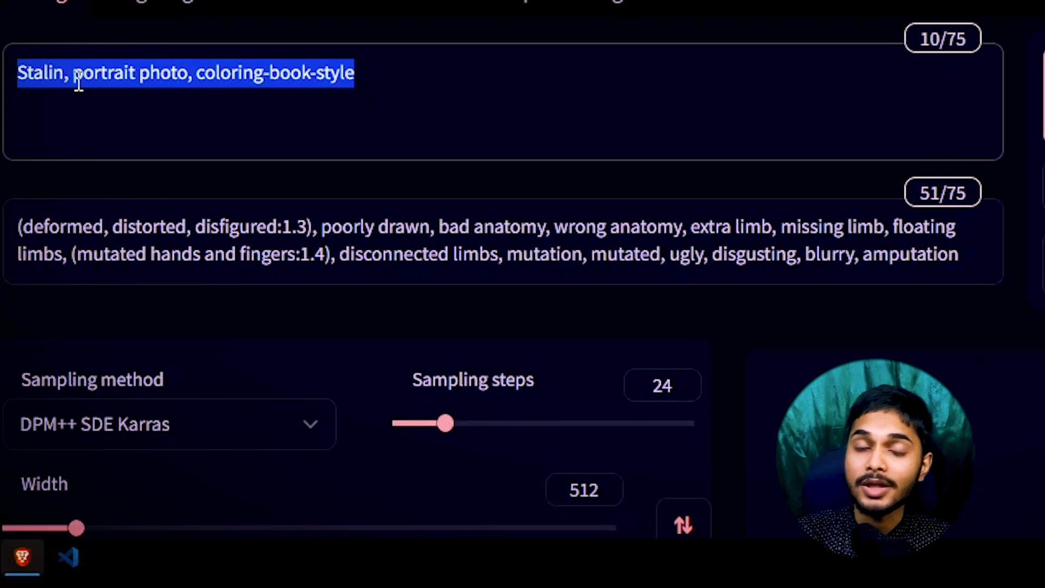
drag(65, 81, 16, 81)
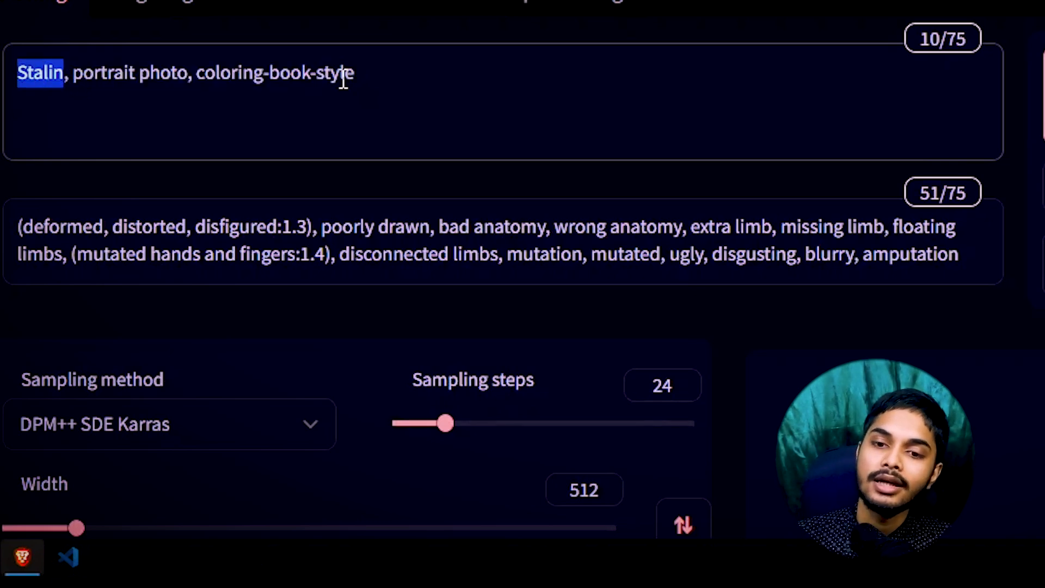
triple_click(344, 80)
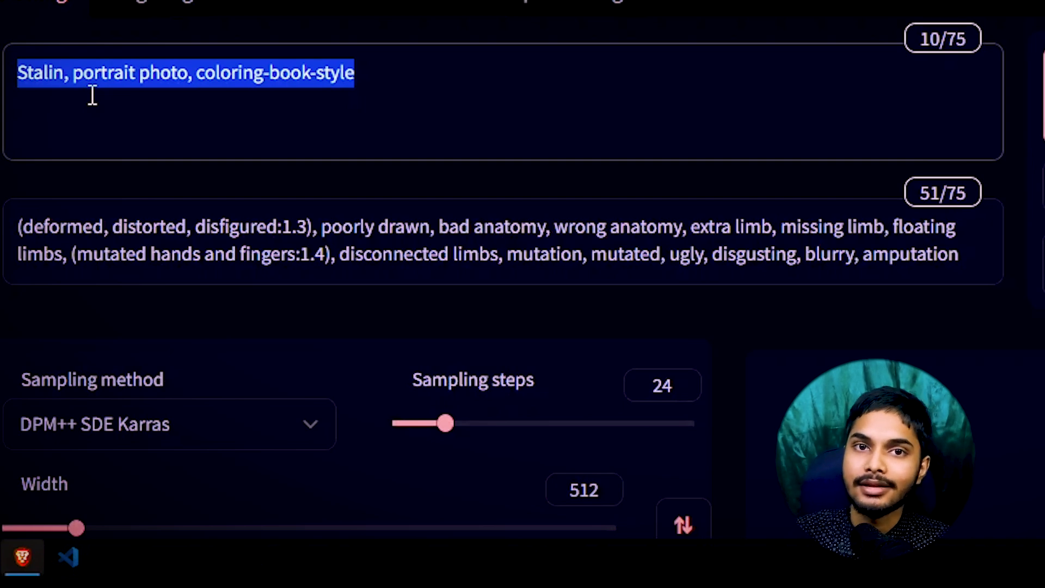
click(93, 95)
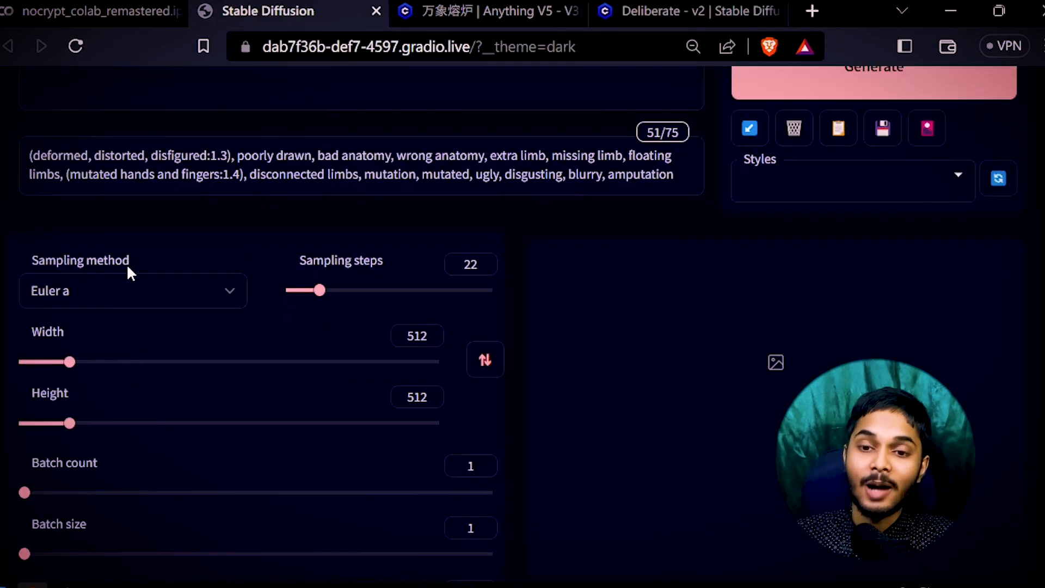
Set the txt2img sampling method to Euler a.
mouse_move(127, 263)
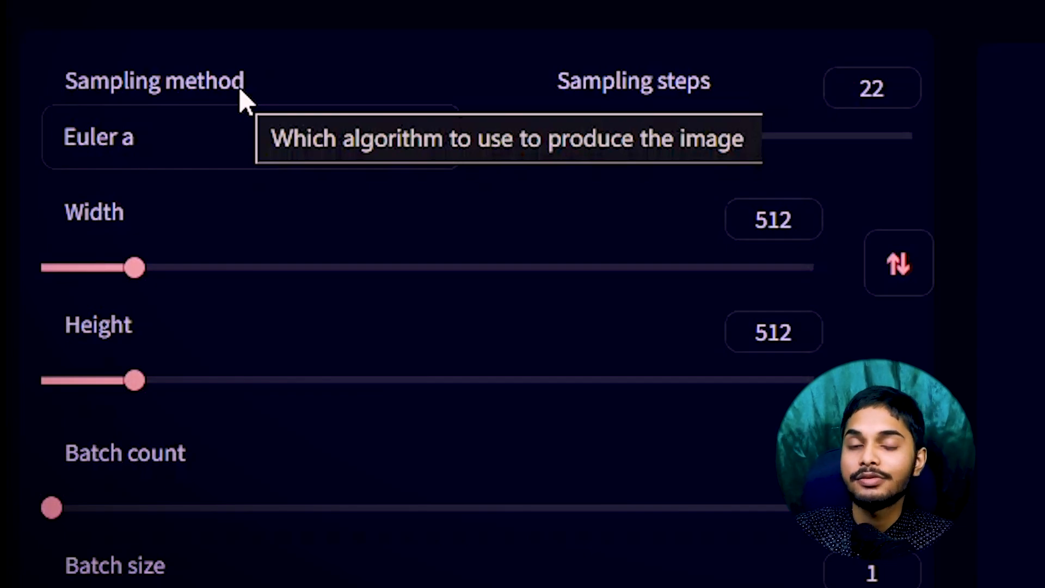
click(218, 139)
scroll(258, 46, down, 2)
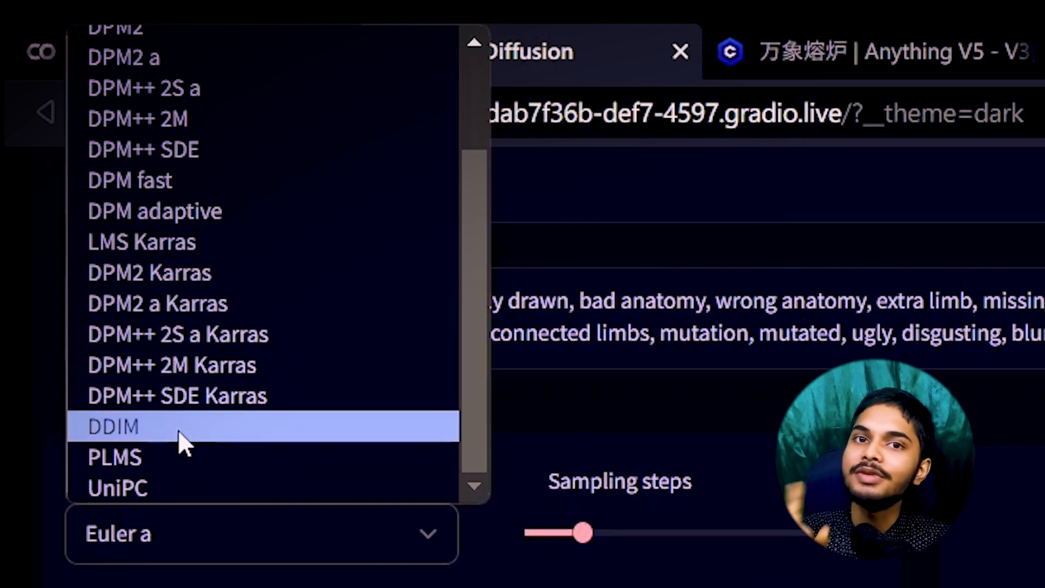
scroll(178, 429, up, 3)
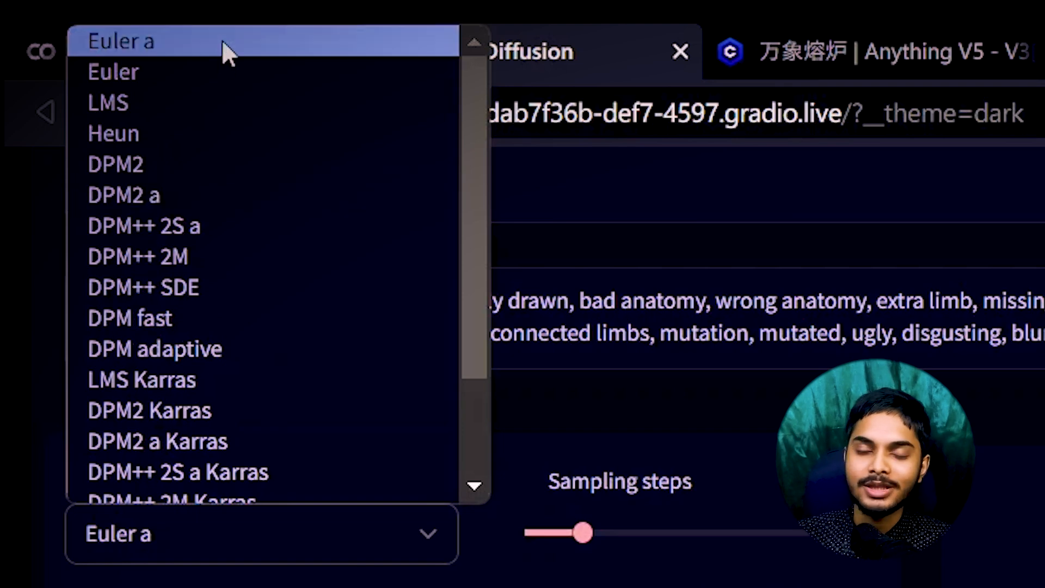
scroll(266, 140, down, 3)
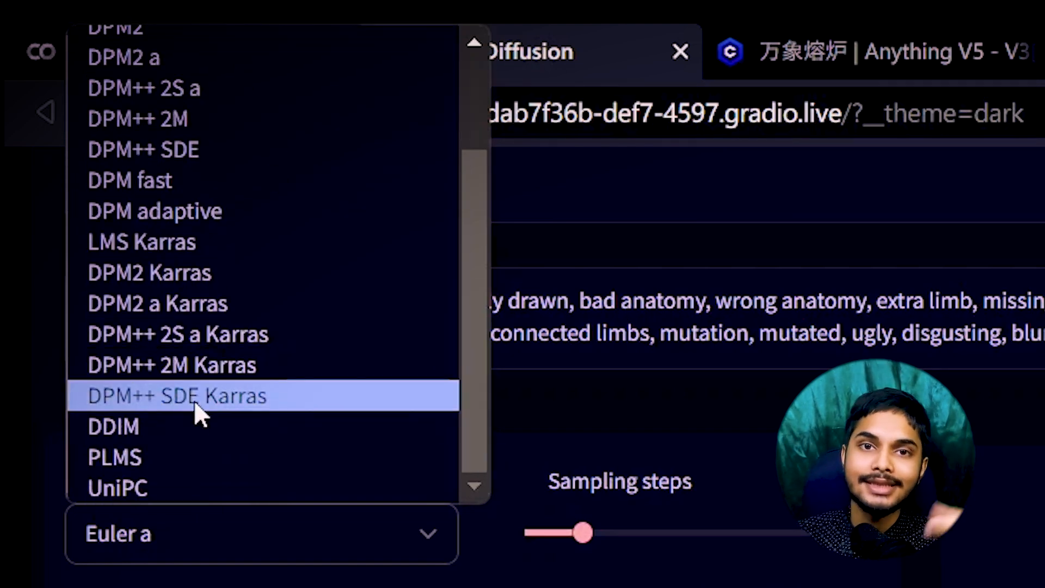
scroll(187, 445, up, 3)
click(125, 535)
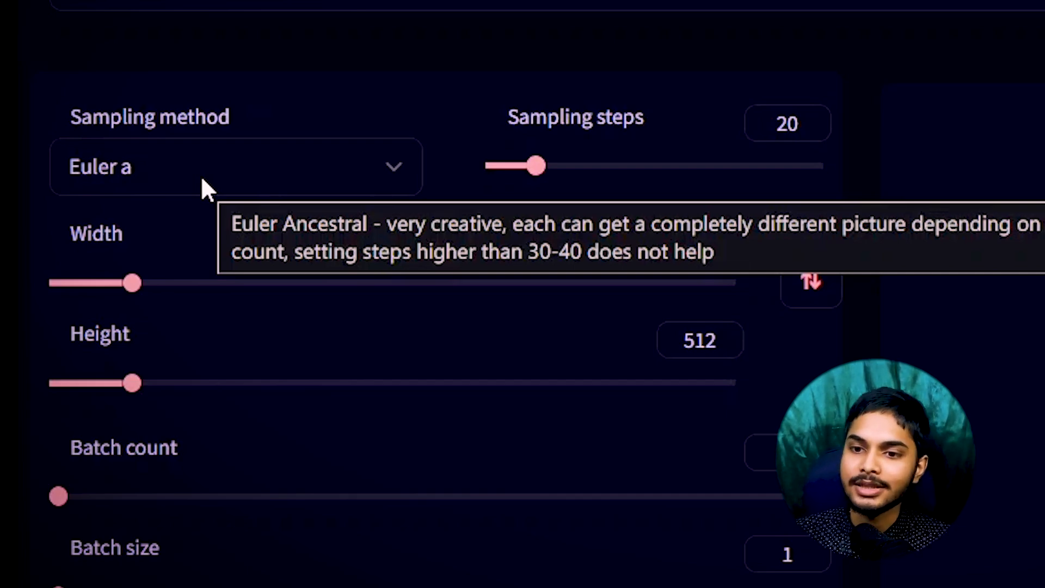
Set the Sampling steps slider to 22.
drag(518, 118, 608, 112)
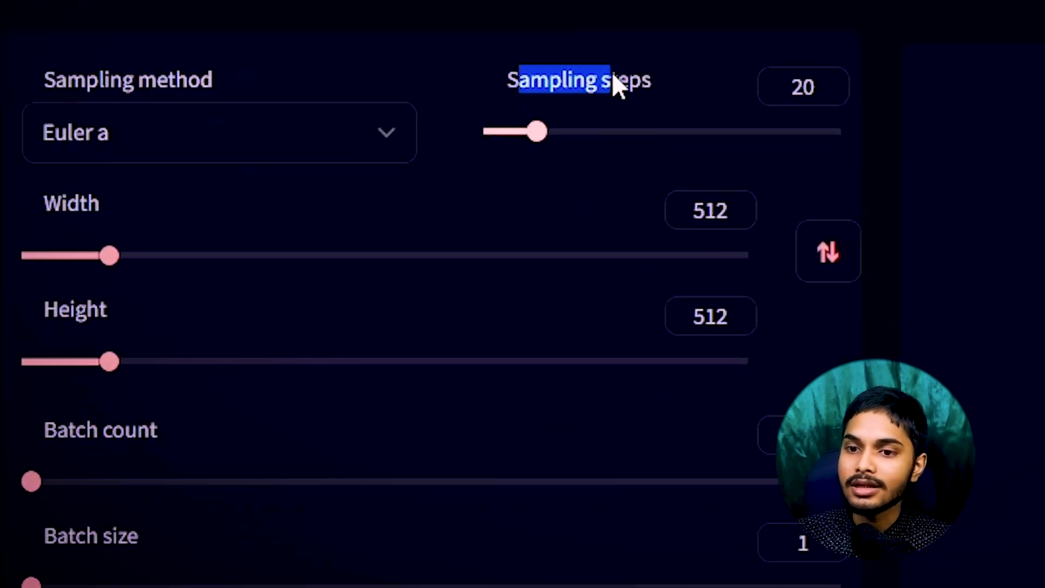
click(810, 88)
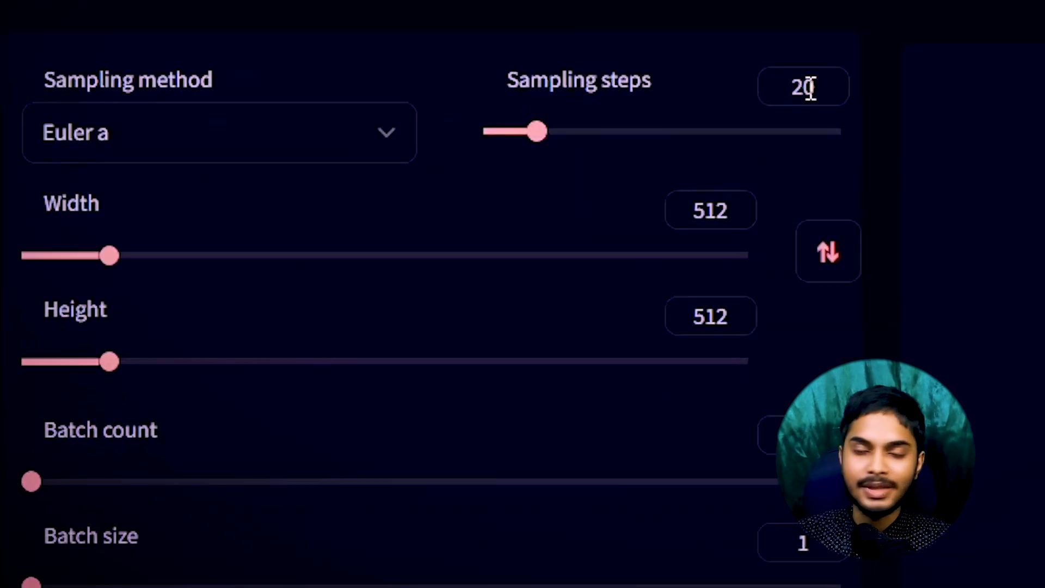
click(547, 132)
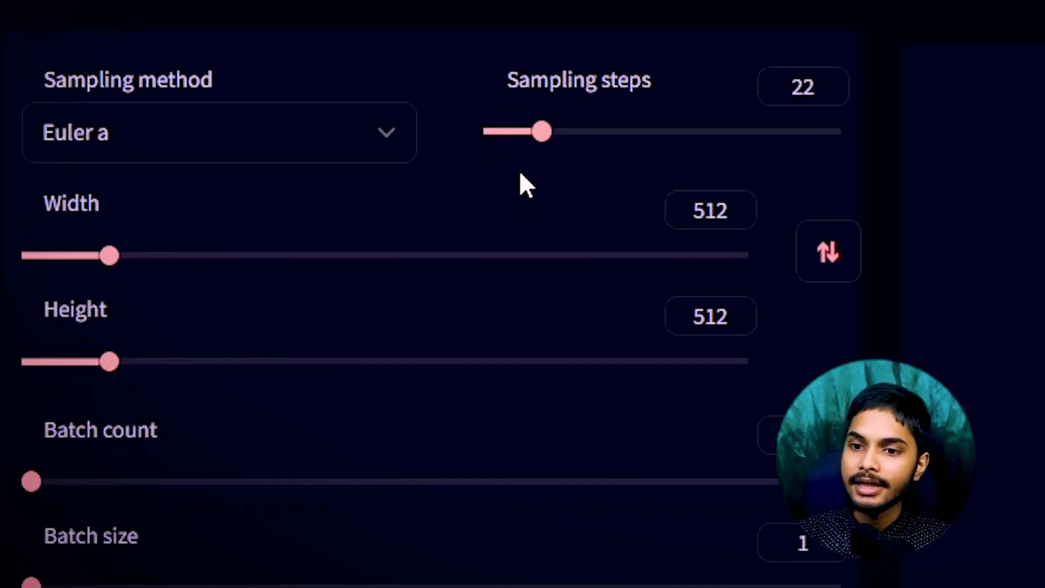
mouse_move(541, 129)
mouse_down()
mouse_move(560, 129)
mouse_move(541, 127)
mouse_up()
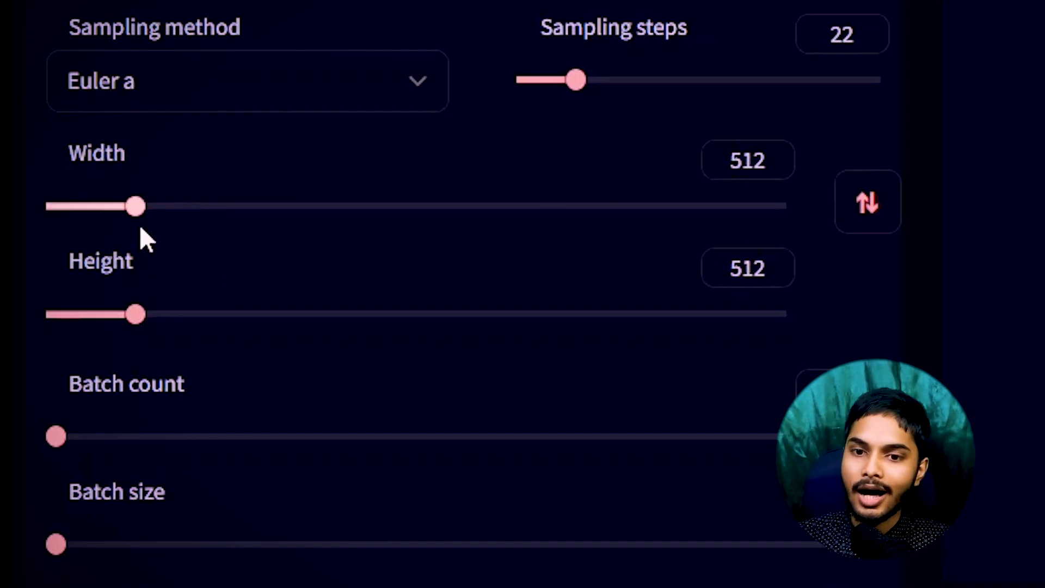
drag(135, 313, 168, 298)
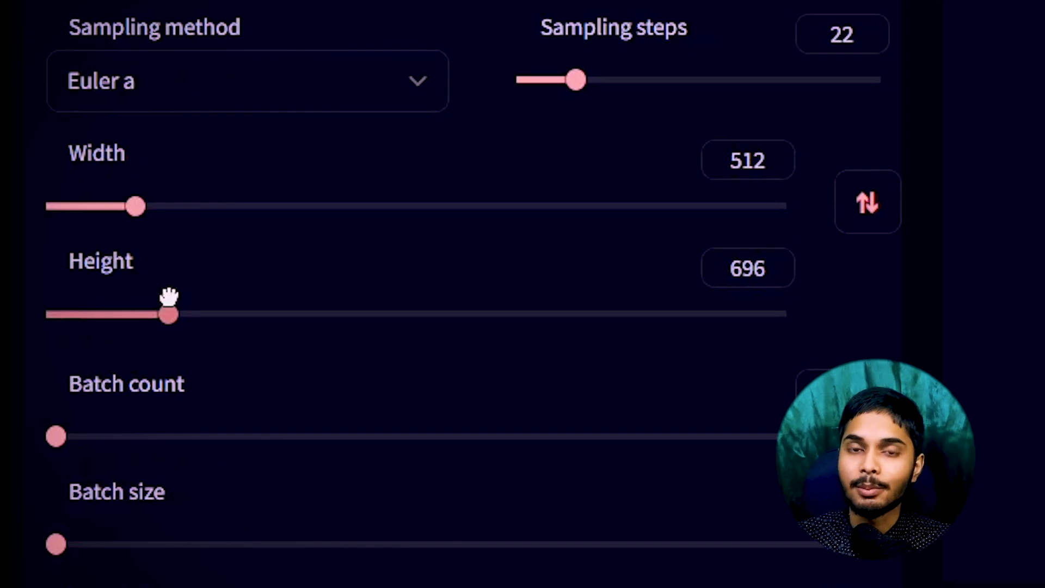
drag(169, 298, 136, 311)
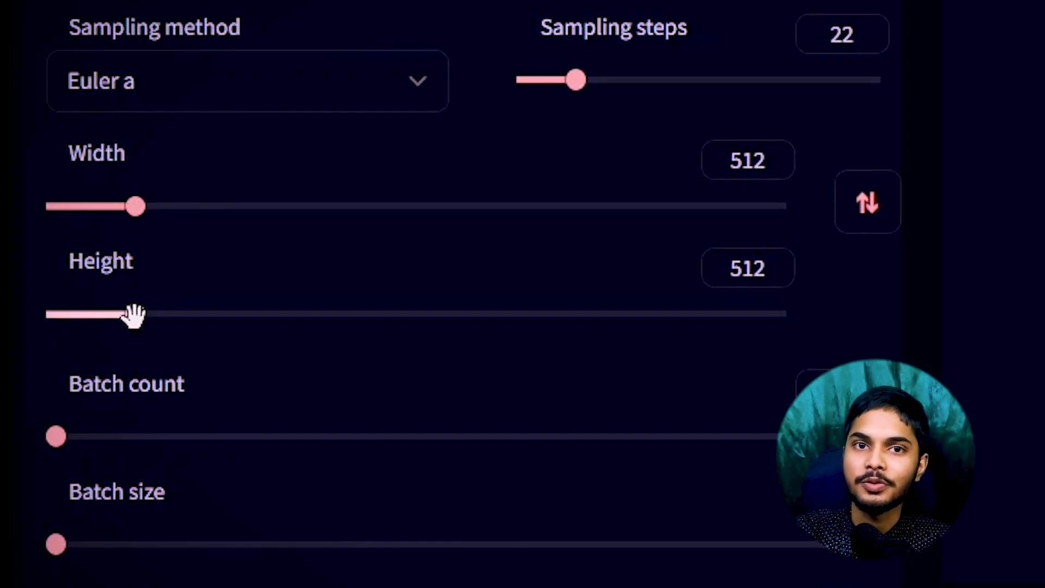
scroll(537, 269, down, 3)
scroll(355, 349, up, 3)
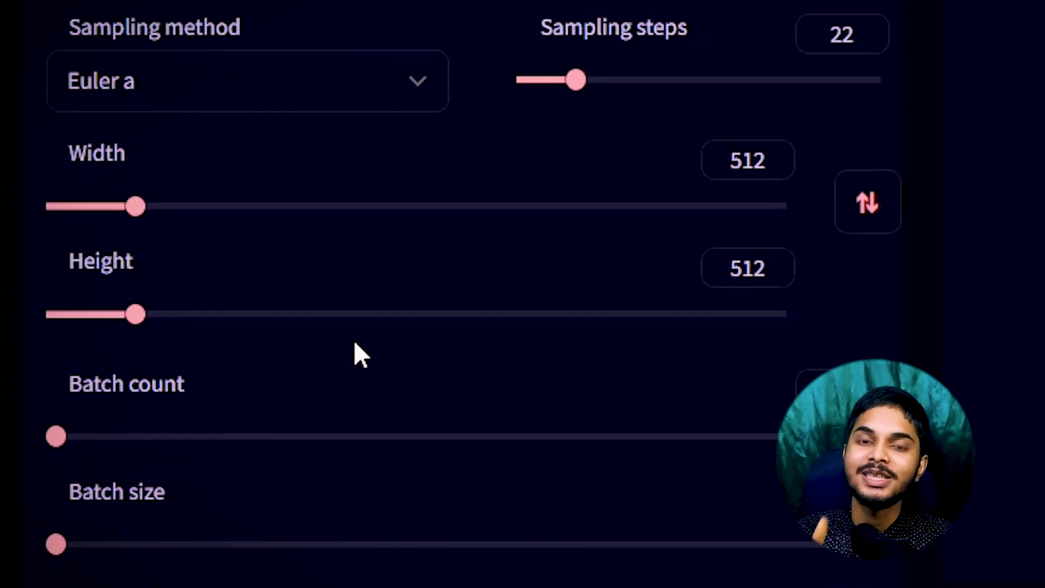
scroll(354, 348, down, 1)
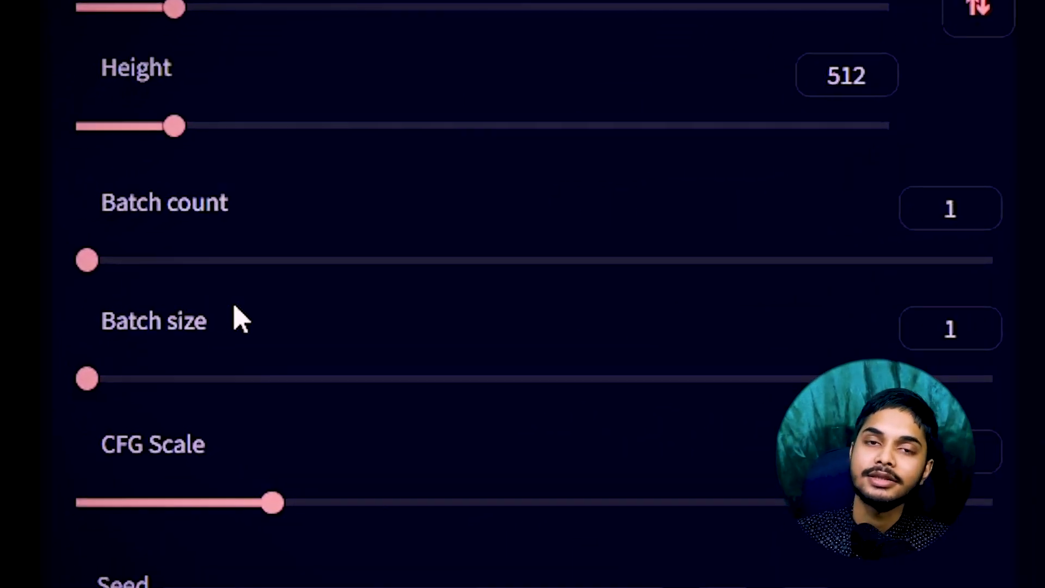
Set batch count to 2 with batch size 1, and try raising CFG Scale from 7 to 7.5.
mouse_move(87, 376)
mouse_down()
mouse_move(105, 375)
mouse_move(91, 378)
mouse_up()
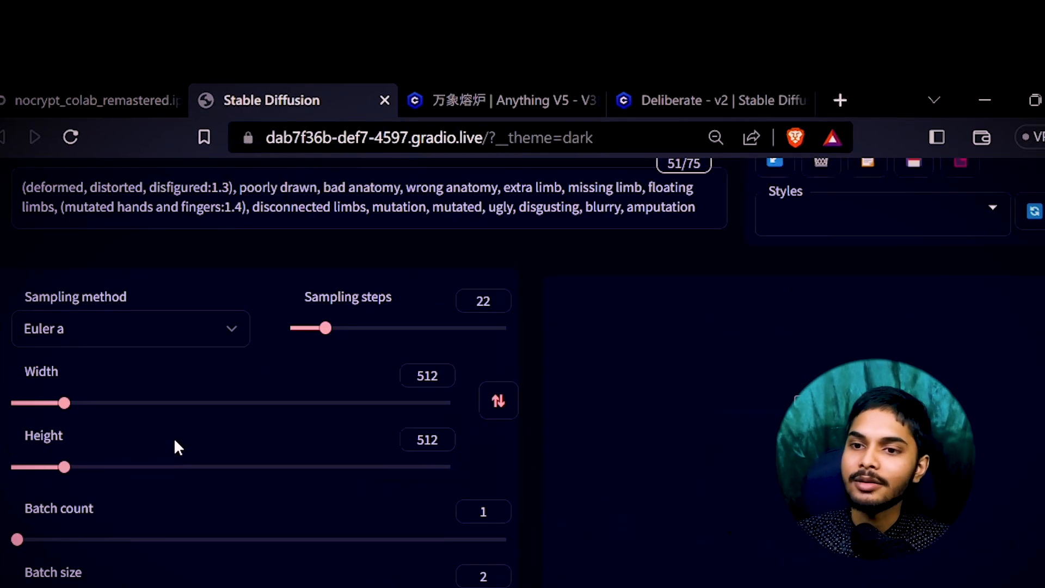
scroll(174, 438, up, 7)
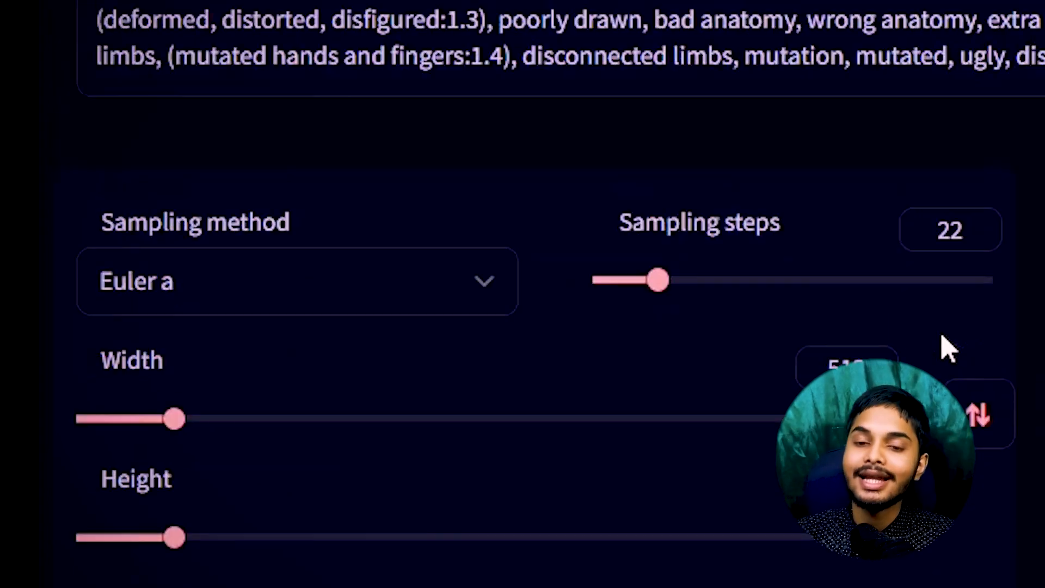
scroll(751, 380, down, 3)
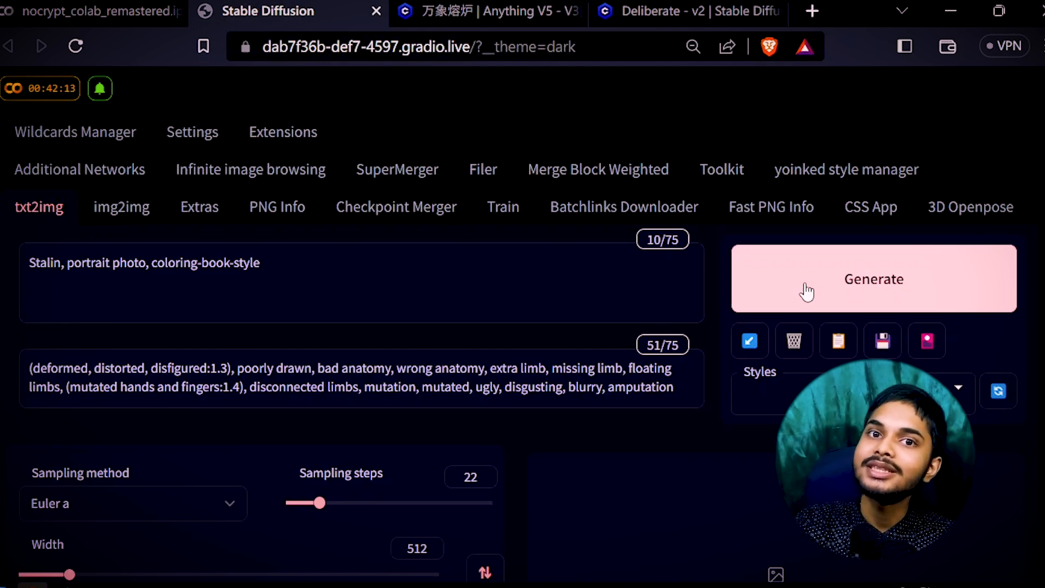
scroll(800, 291, down, 5)
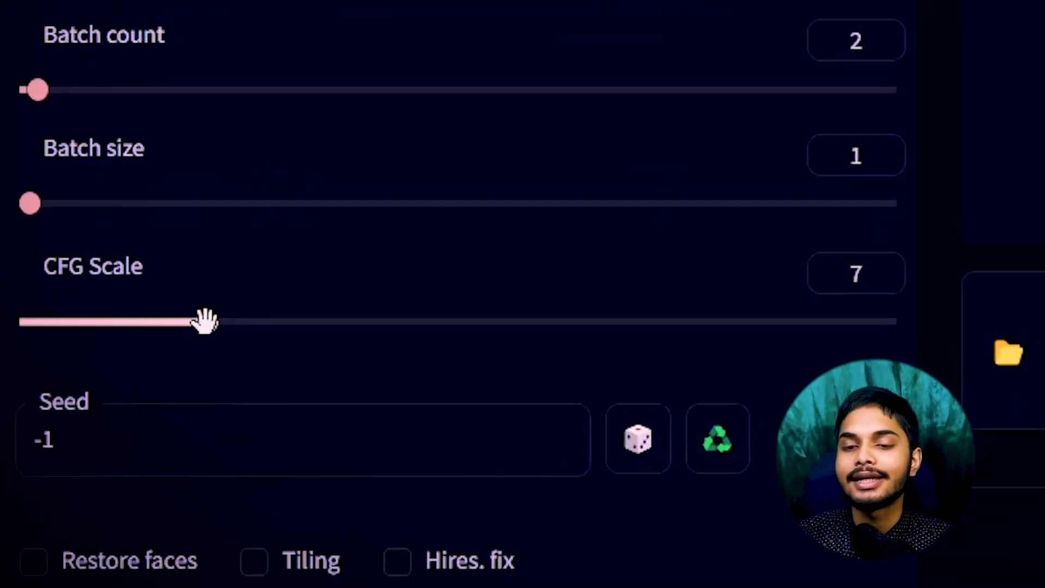
mouse_move(96, 269)
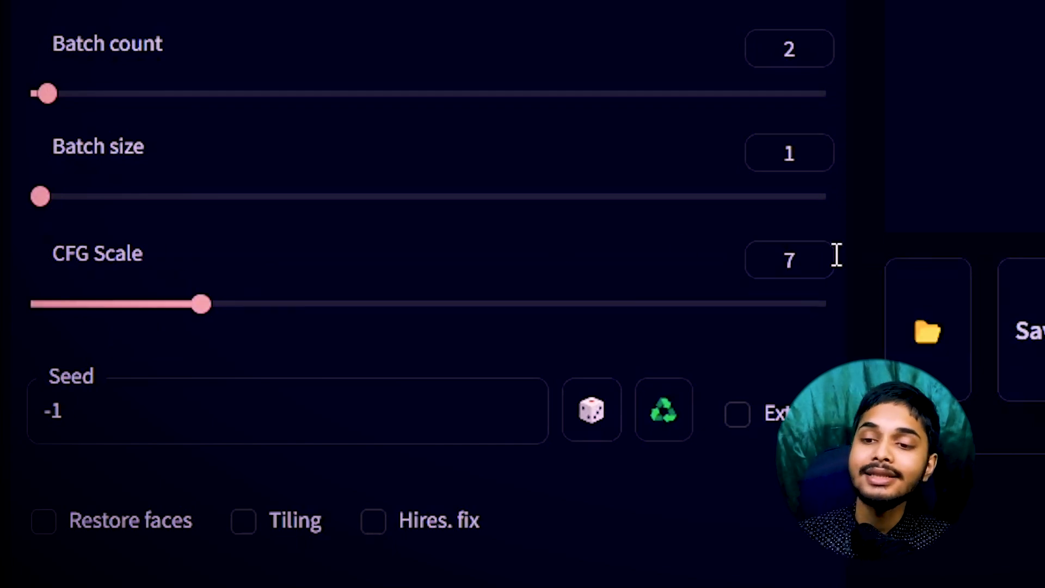
mouse_move(201, 304)
mouse_down()
mouse_move(215, 301)
mouse_move(201, 294)
mouse_up()
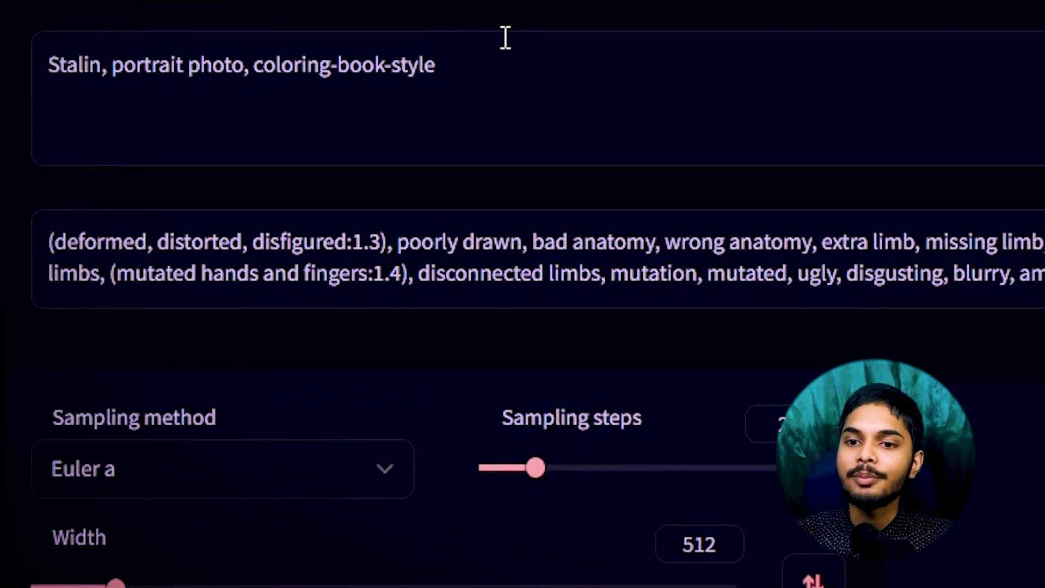
Select the whole positive portrait prompt.
triple_click(129, 54)
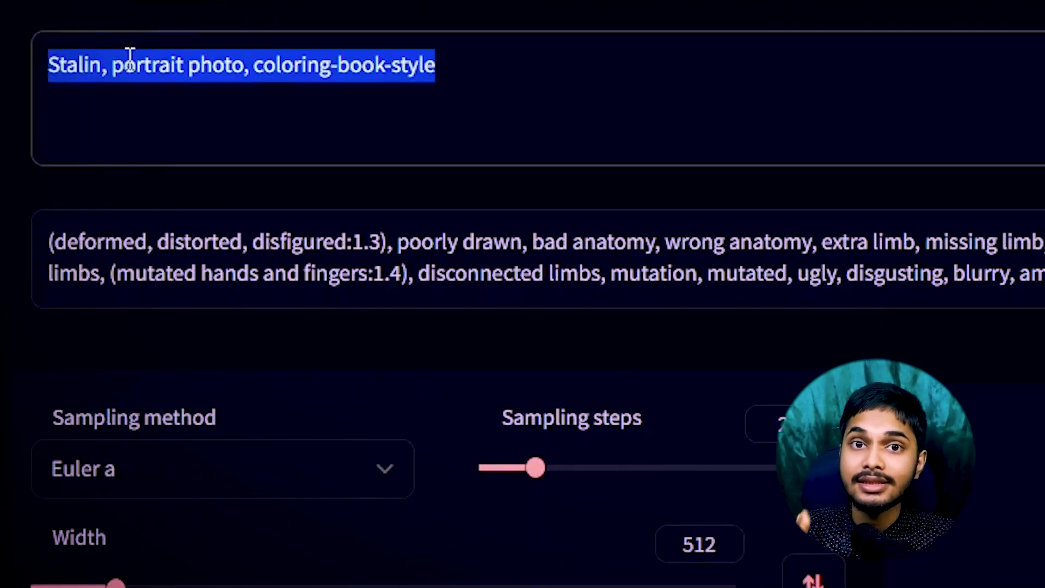
click(513, 60)
drag(513, 60, 2, 61)
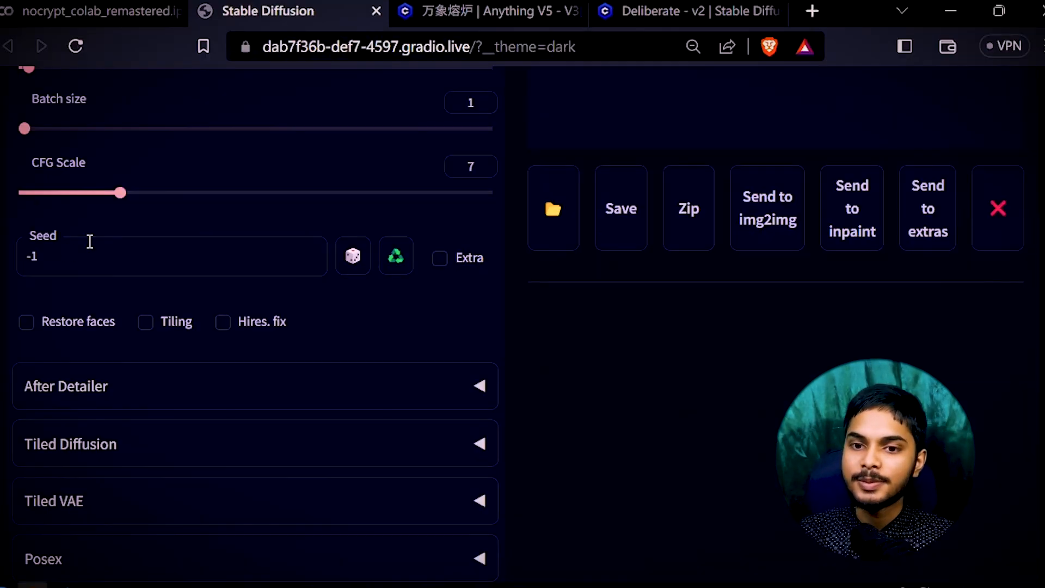
drag(89, 240, 19, 256)
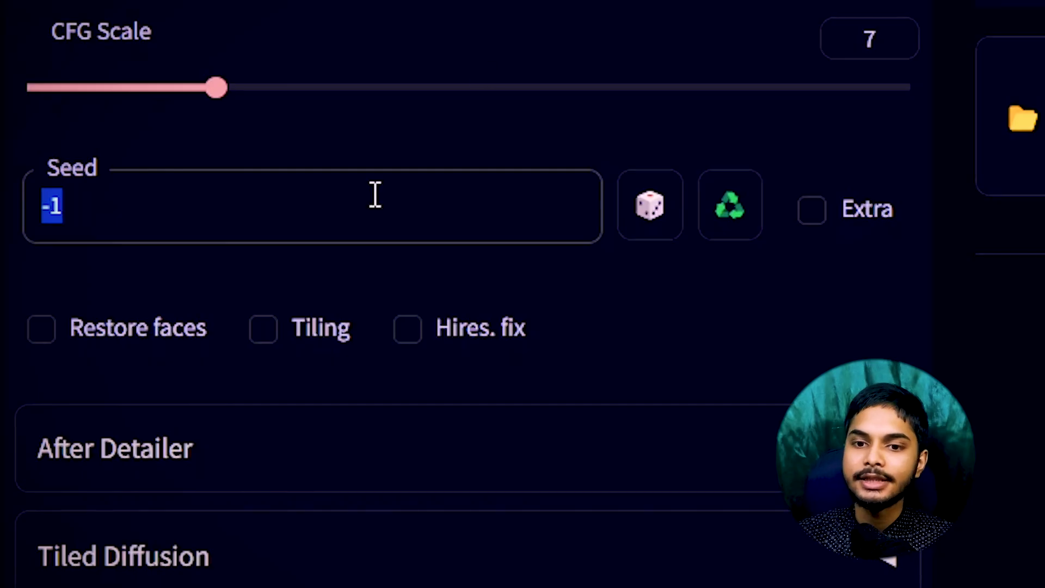
click(190, 231)
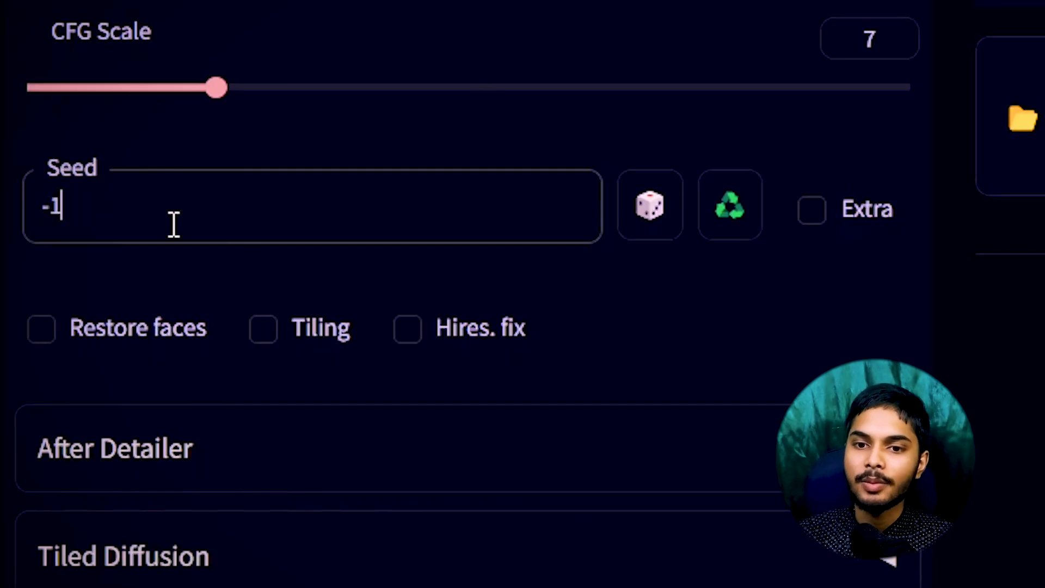
key(ctrl+a)
key(ctrl+v)
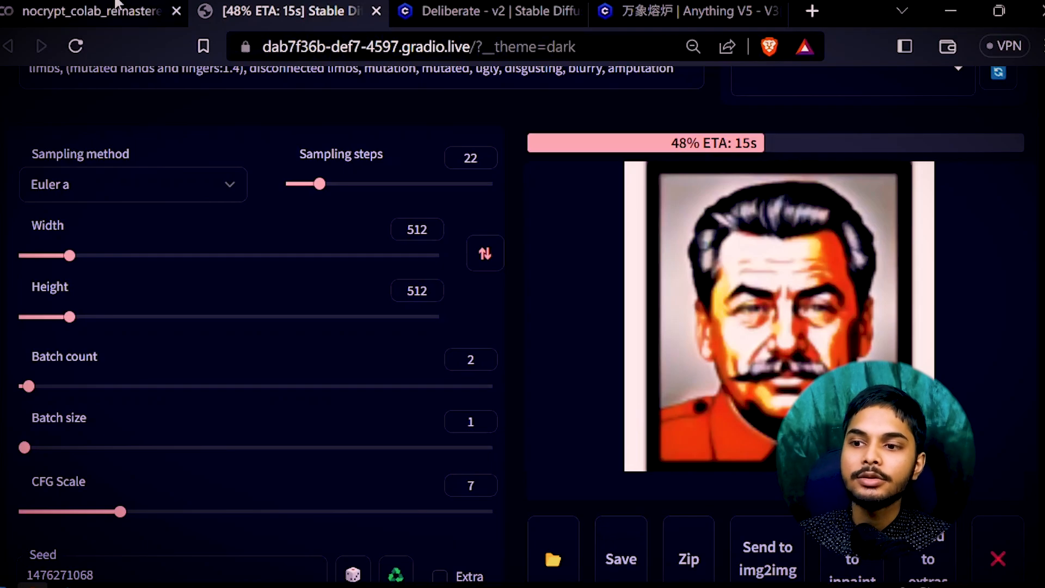
click(116, 5)
Check the Colab log for the finished 22-step run, then bring up the Civitai Deliberate page for comparison.
scroll(312, 408, up, 5)
scroll(319, 428, down, 3)
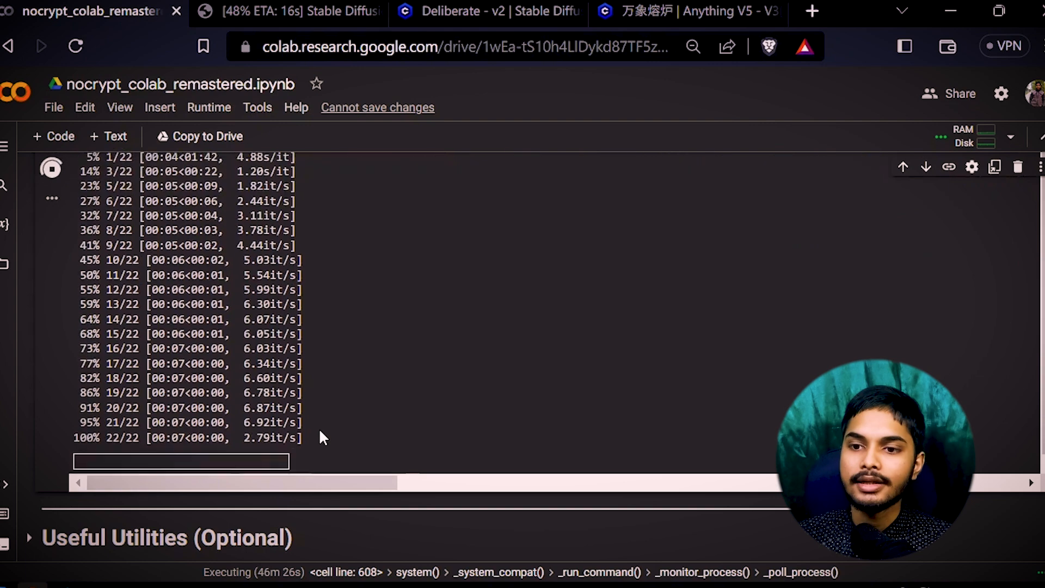
scroll(390, 506, up, 5)
drag(73, 383, 140, 382)
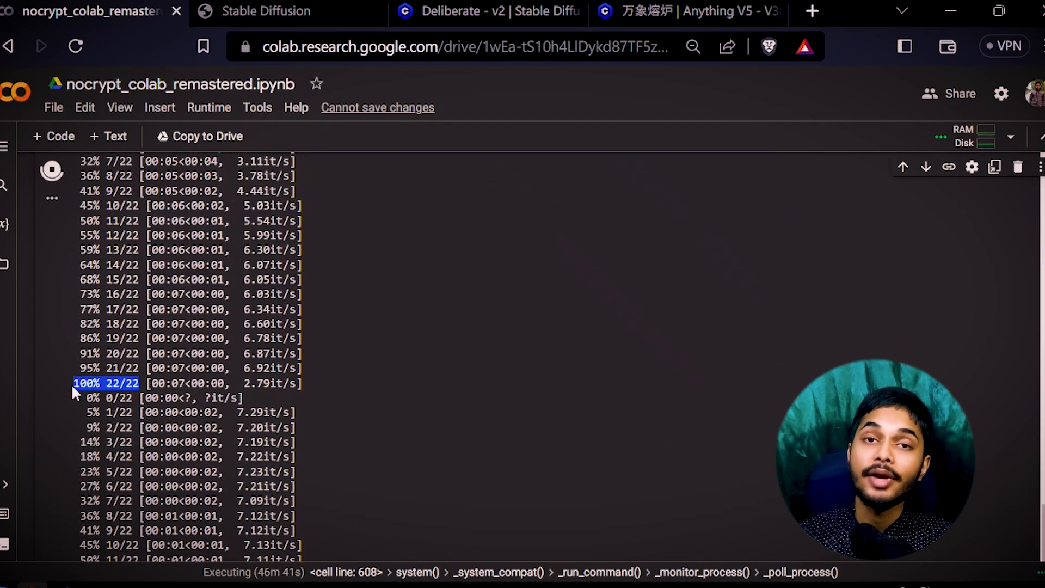
click(112, 376)
key(ctrl+Tab)
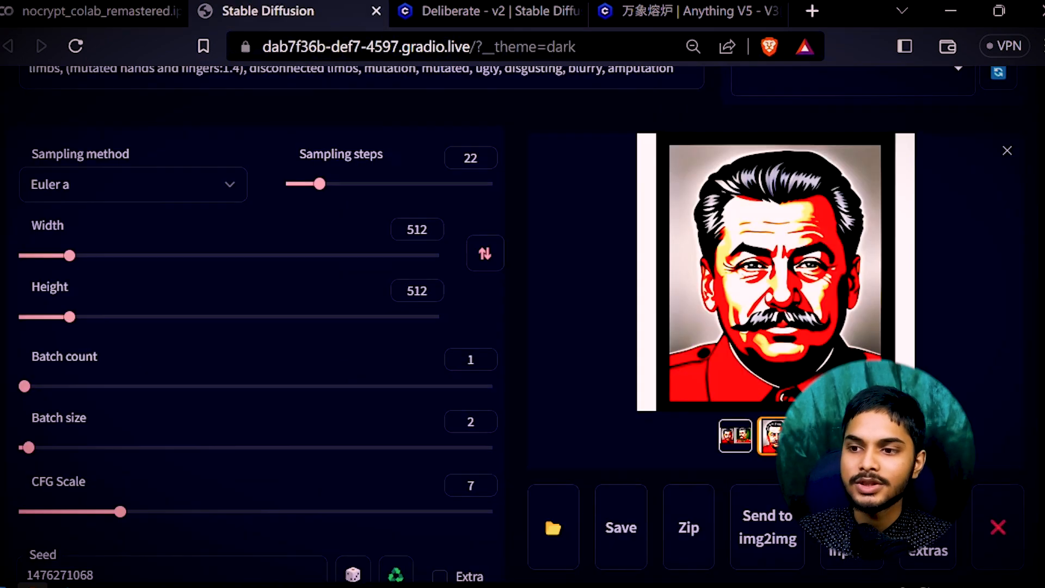
scroll(530, 333, down, 2)
click(463, 10)
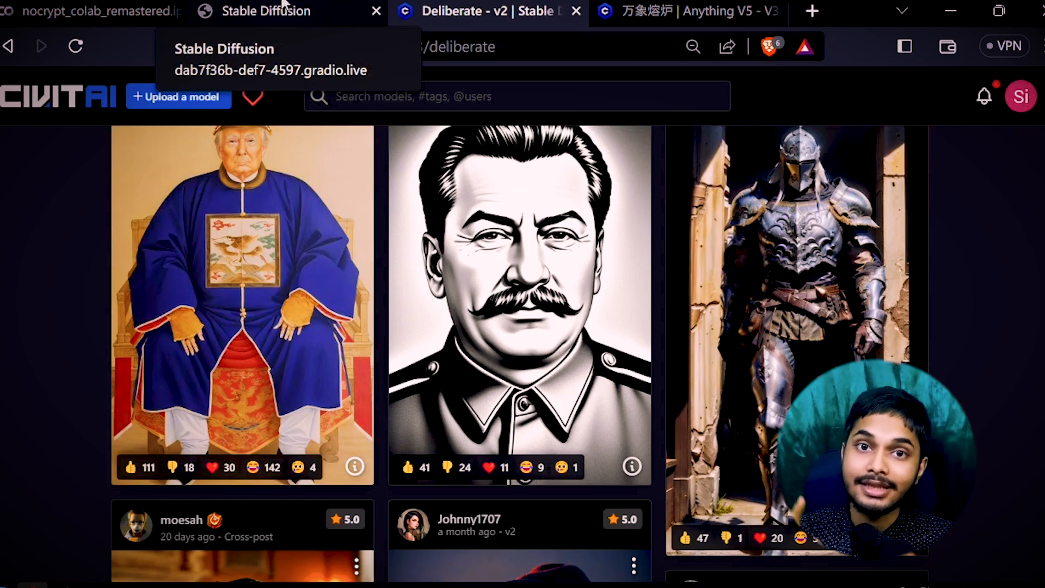
Return to the WebUI's txt2img page and scroll back up to the portrait prompt boxes.
click(283, 8)
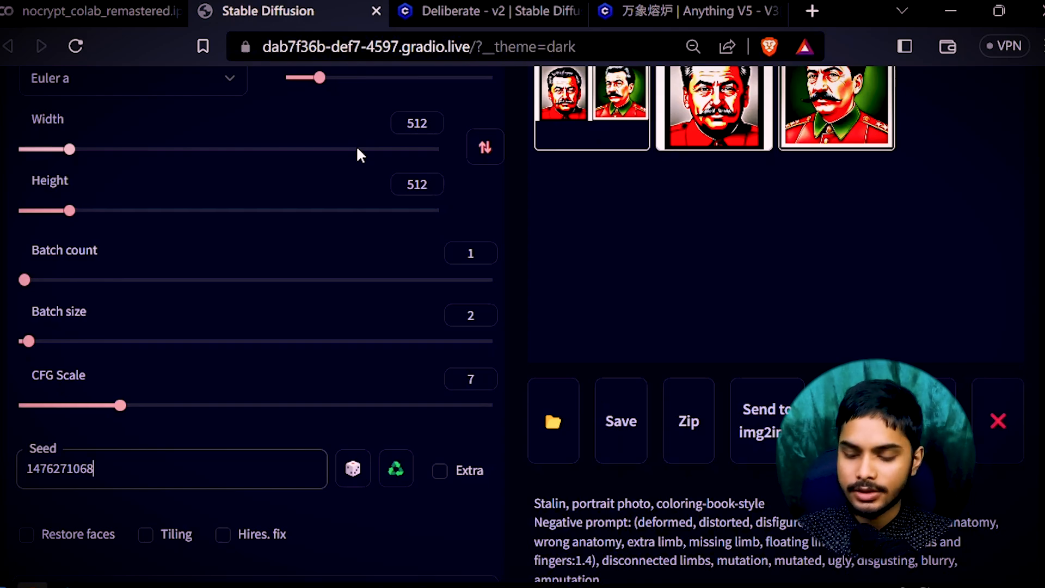
key(alt+Tab)
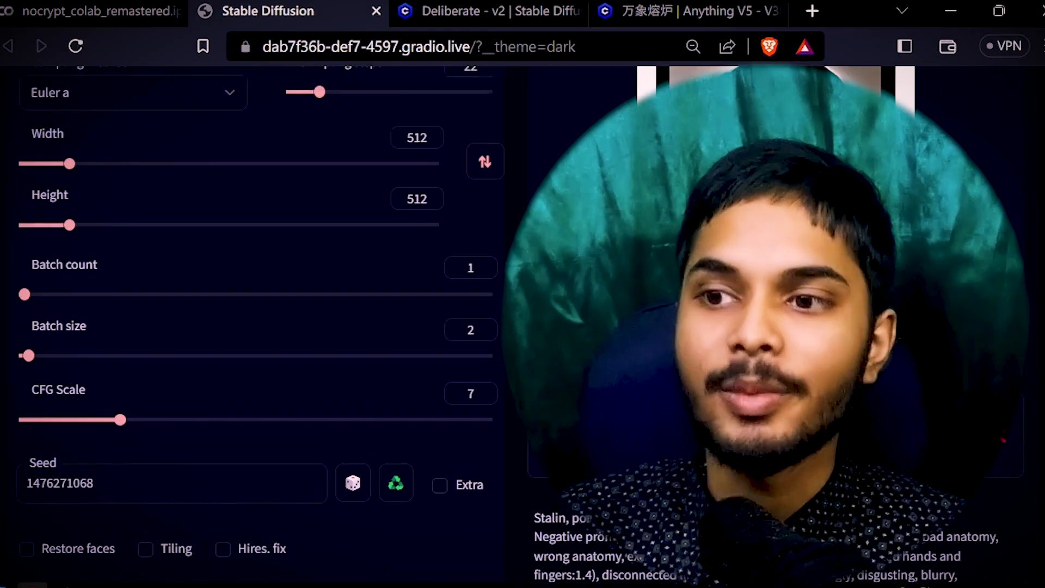
scroll(245, 327, up, 4)
scroll(245, 326, up, 2)
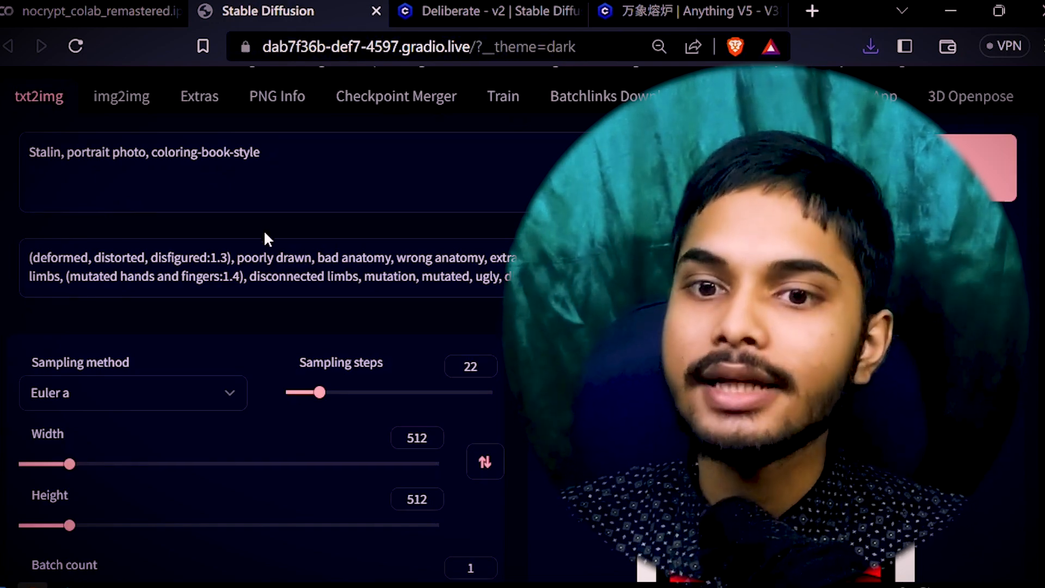
scroll(275, 201, down, 2)
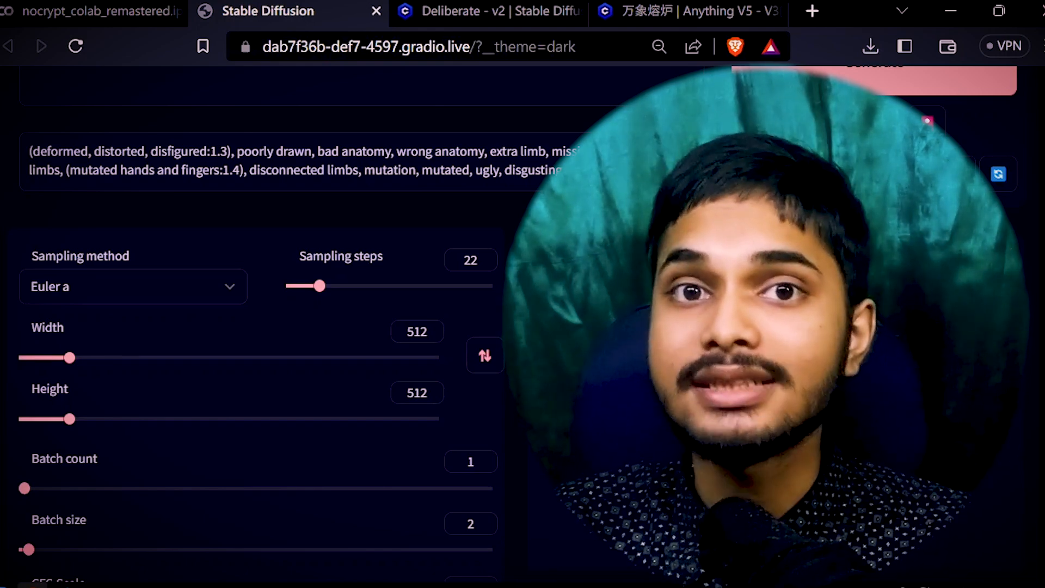
scroll(509, 396, up, 4)
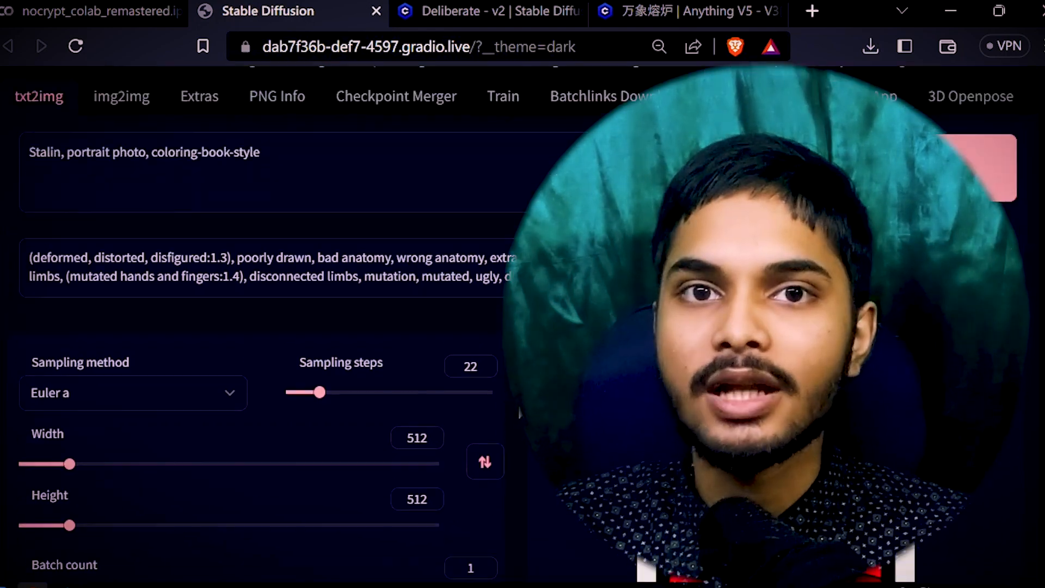
scroll(255, 235, down, 2)
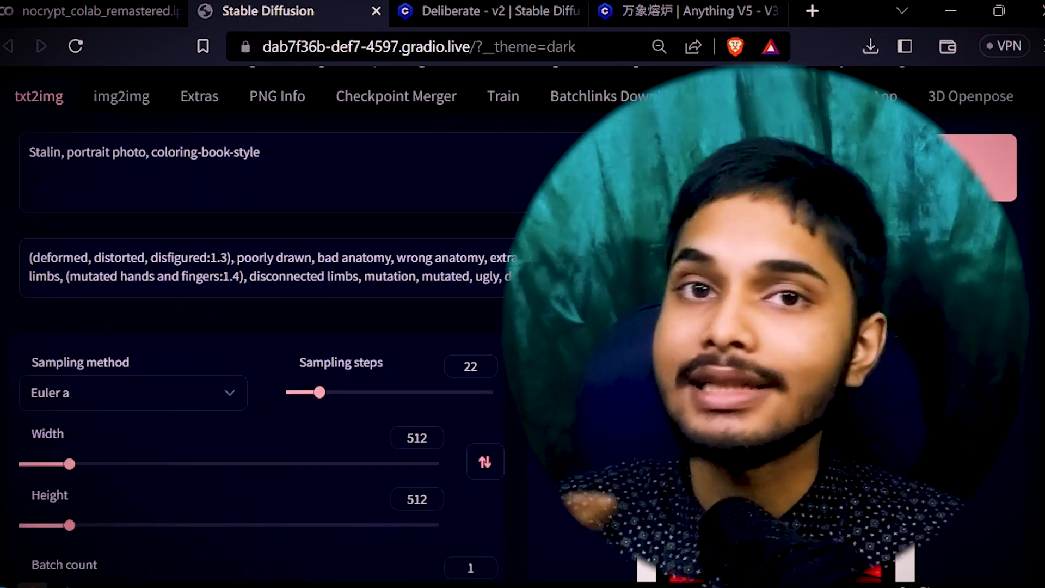
scroll(415, 349, up, 2)
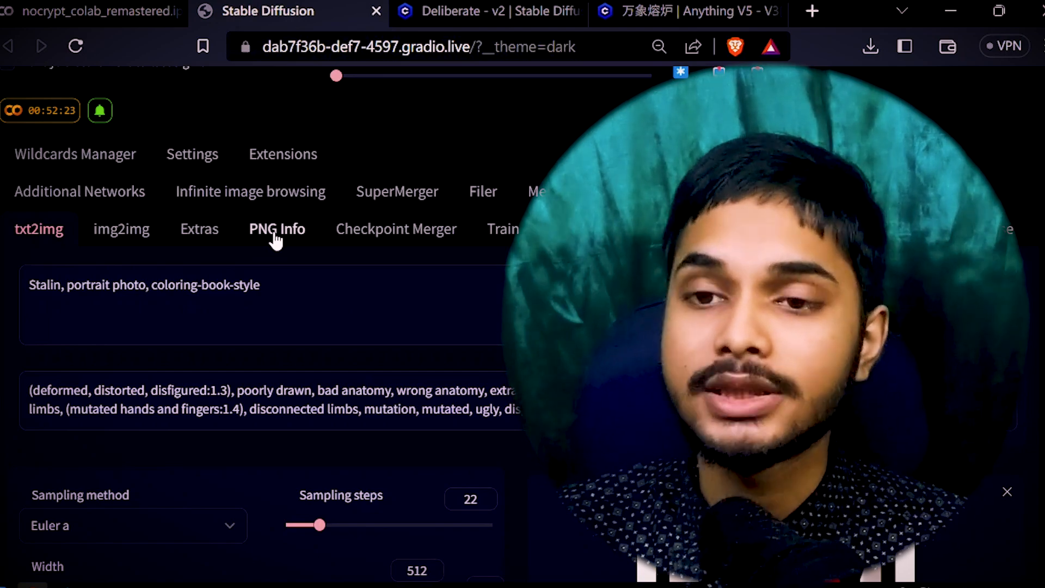
Open PNG Info and drag the landscape PNG 00064-deliberate_v2_4276634953.png toward the browser.
click(277, 230)
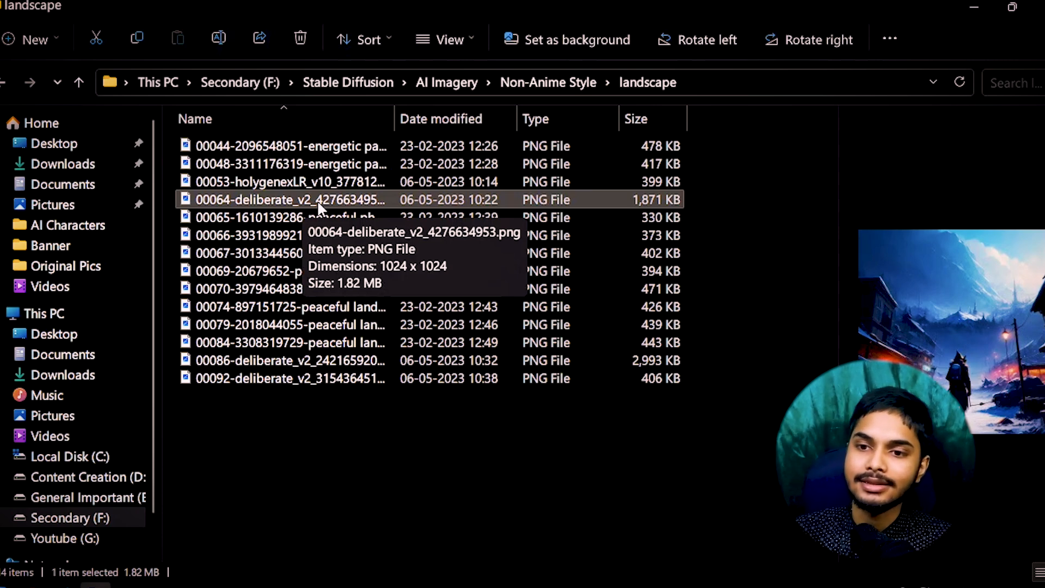
drag(300, 194, 217, 360)
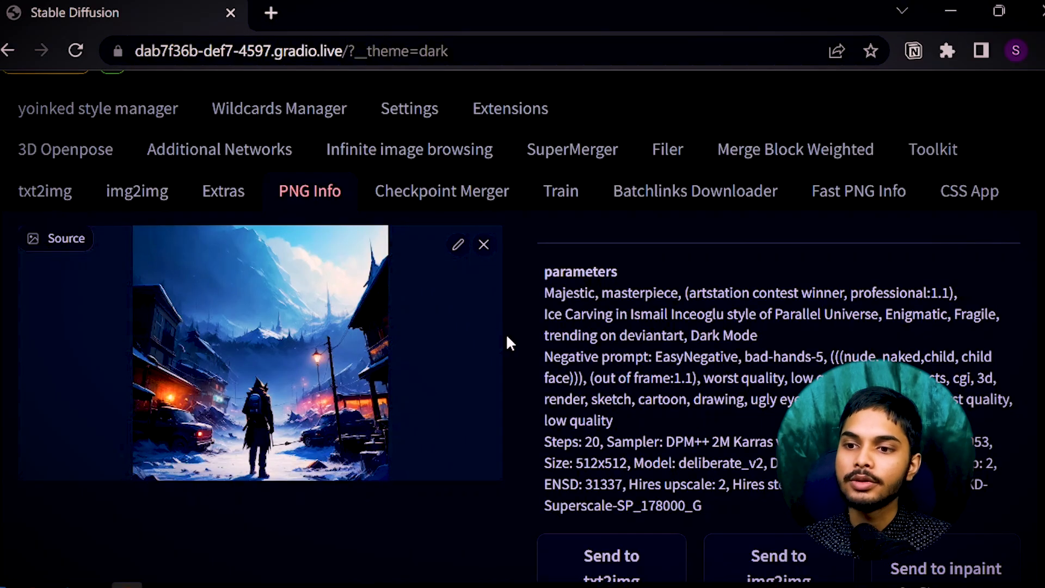
scroll(512, 338, down, 2)
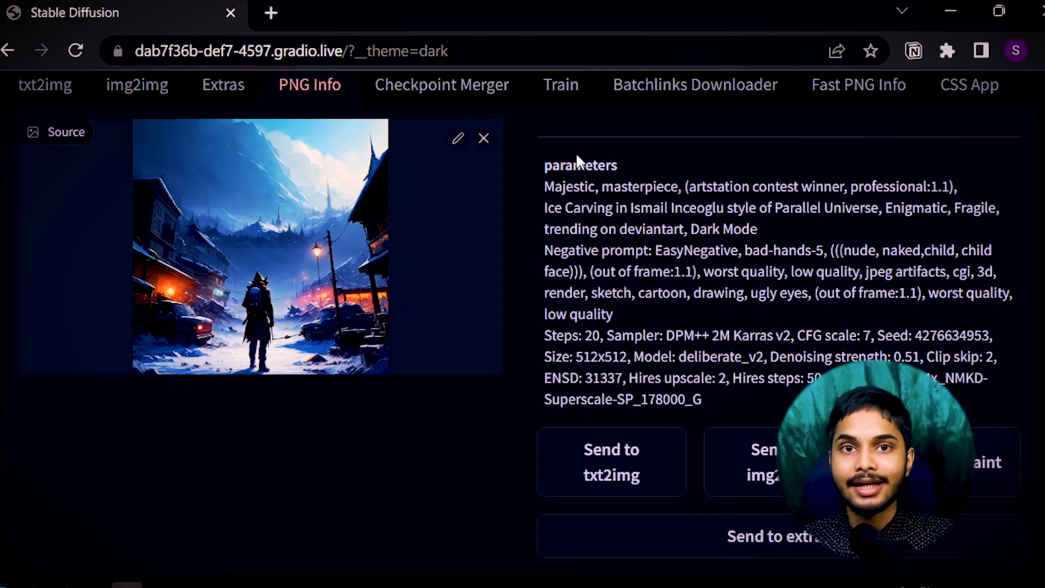
click(624, 457)
key(ctrl+Return)
scroll(431, 270, down, 6)
scroll(234, 245, up, 6)
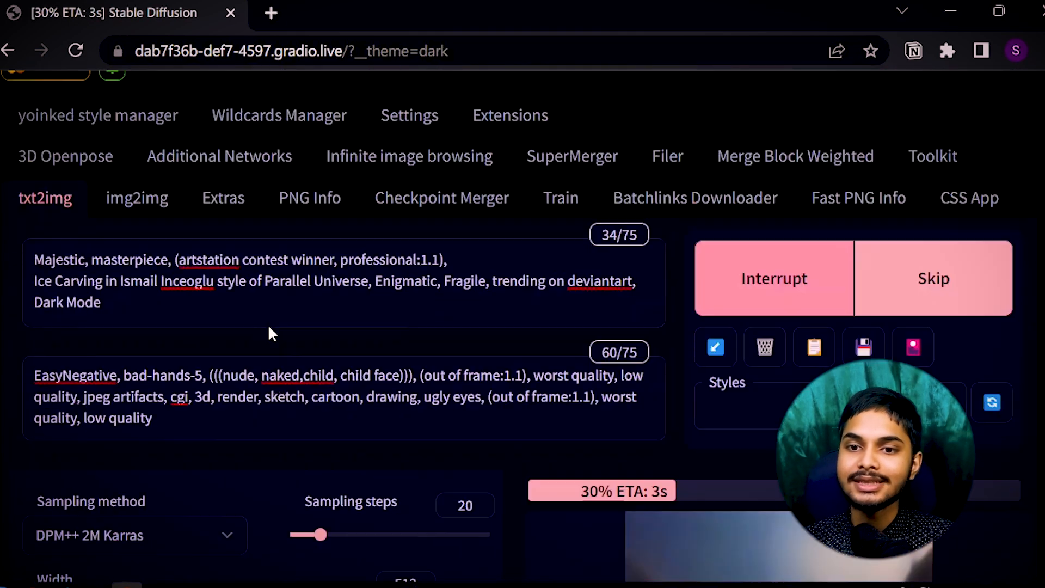
scroll(488, 357, down, 6)
drag(163, 350, 5, 343)
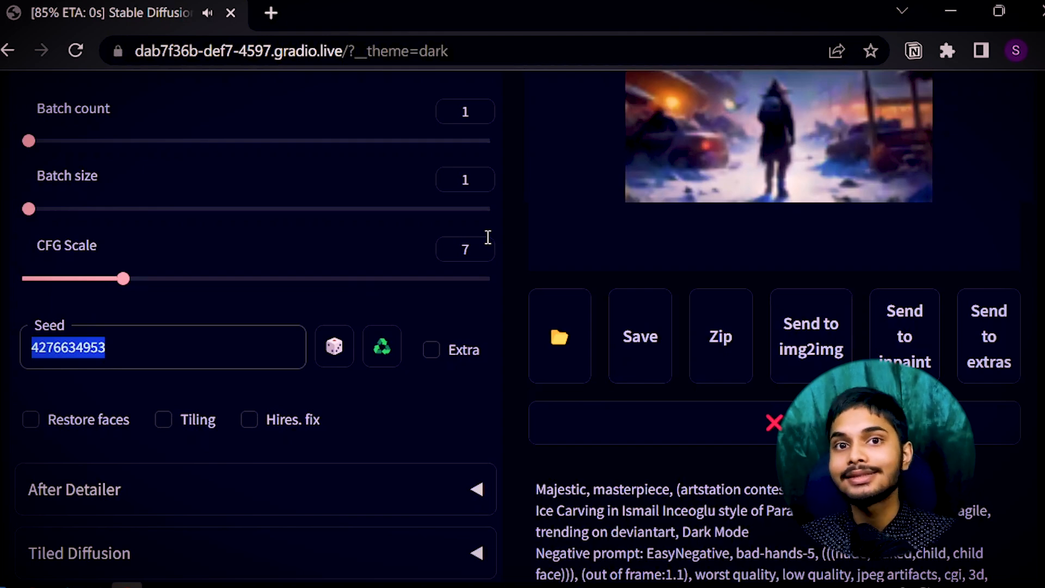
scroll(665, 315, up, 4)
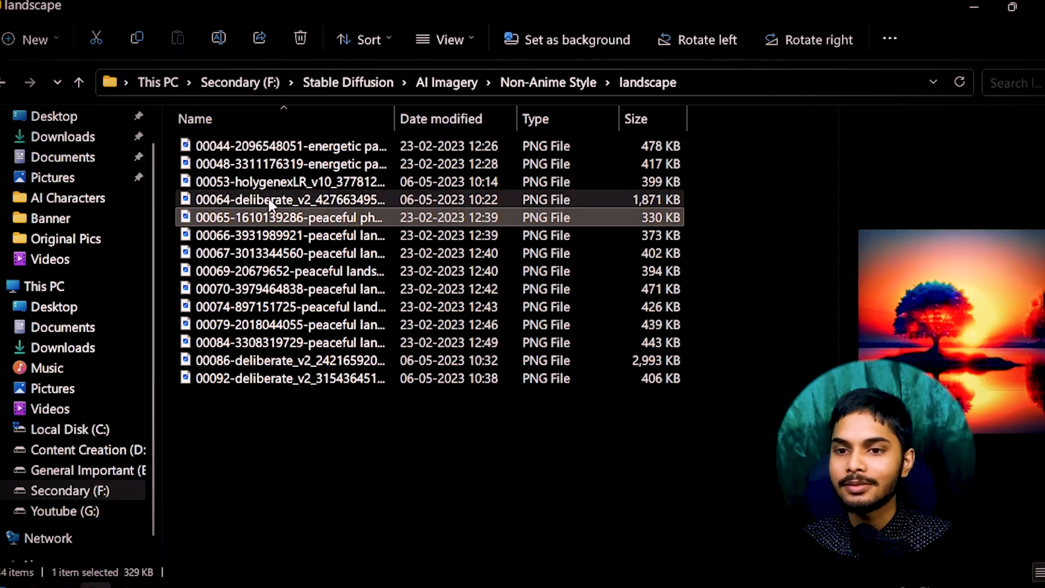
Compare the original 00064 and regenerated 00006 snowy town images side by side in Photos.
double_click(268, 199)
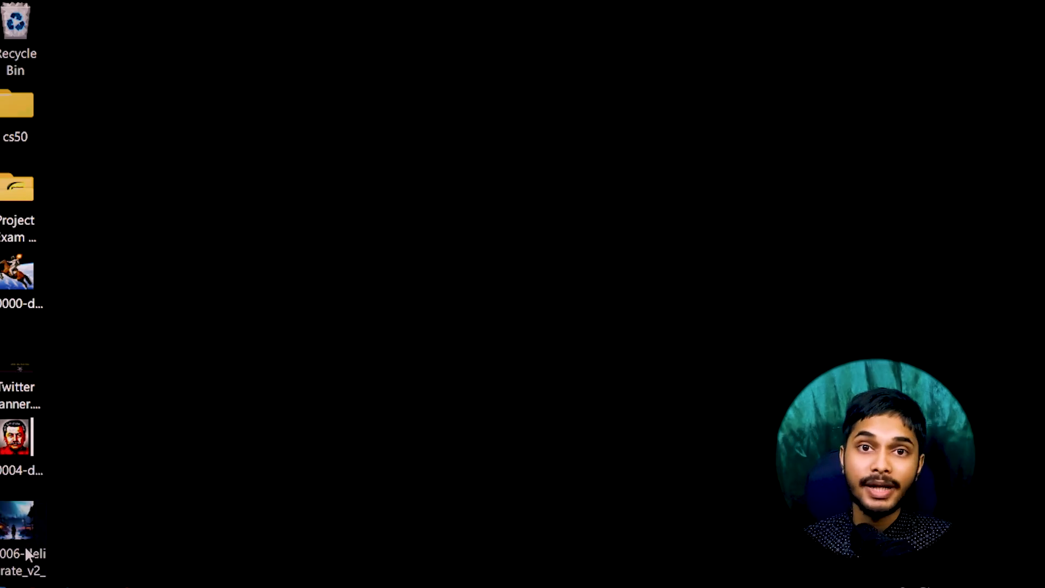
double_click(25, 545)
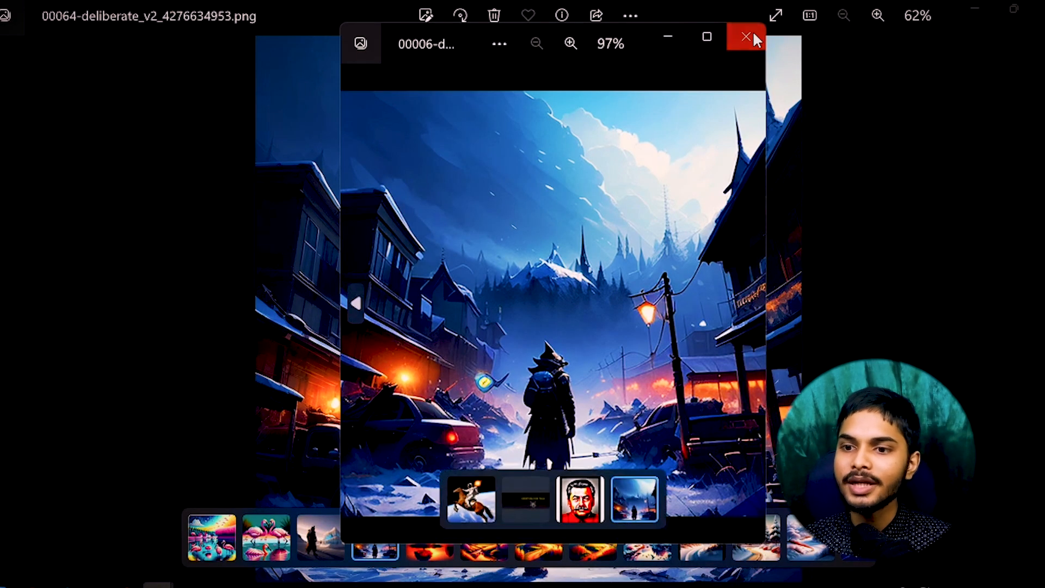
click(744, 35)
scroll(496, 322, up, 5)
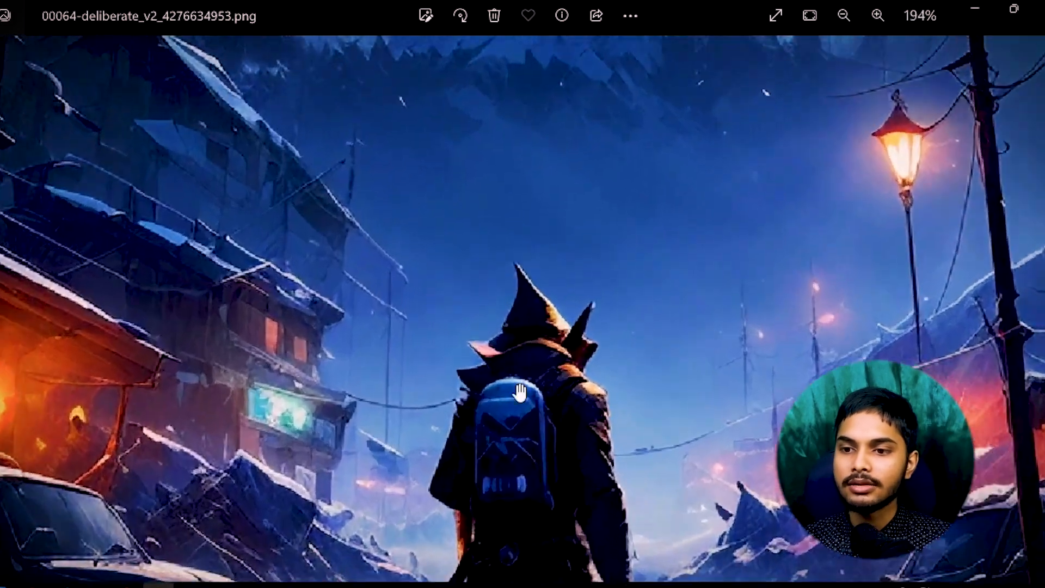
scroll(577, 306, down, 3)
scroll(577, 307, up, 3)
scroll(577, 306, down, 3)
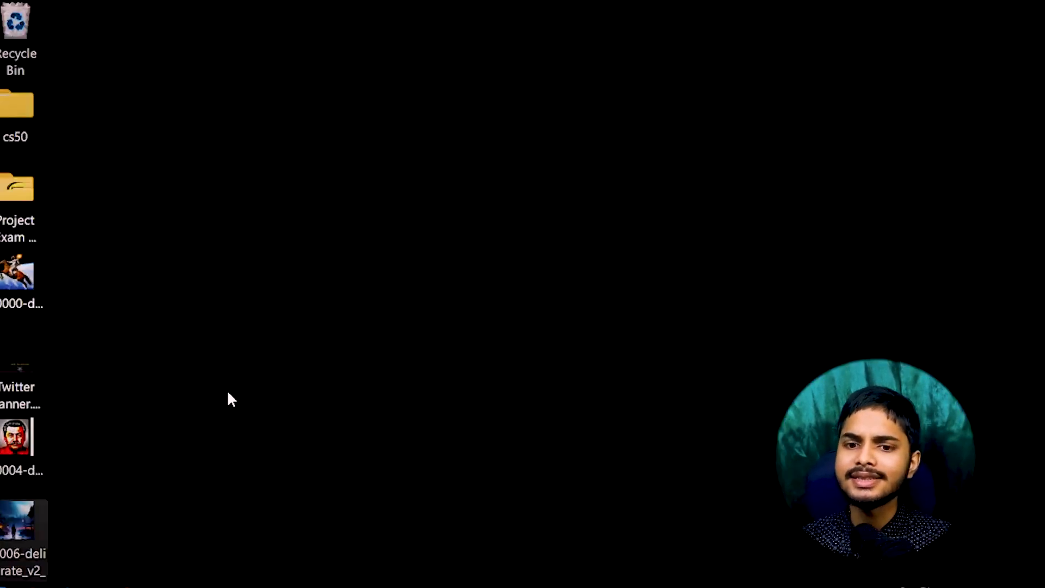
Check the 00006 file's properties to confirm the image is 512 x 512.
key(alt+Return)
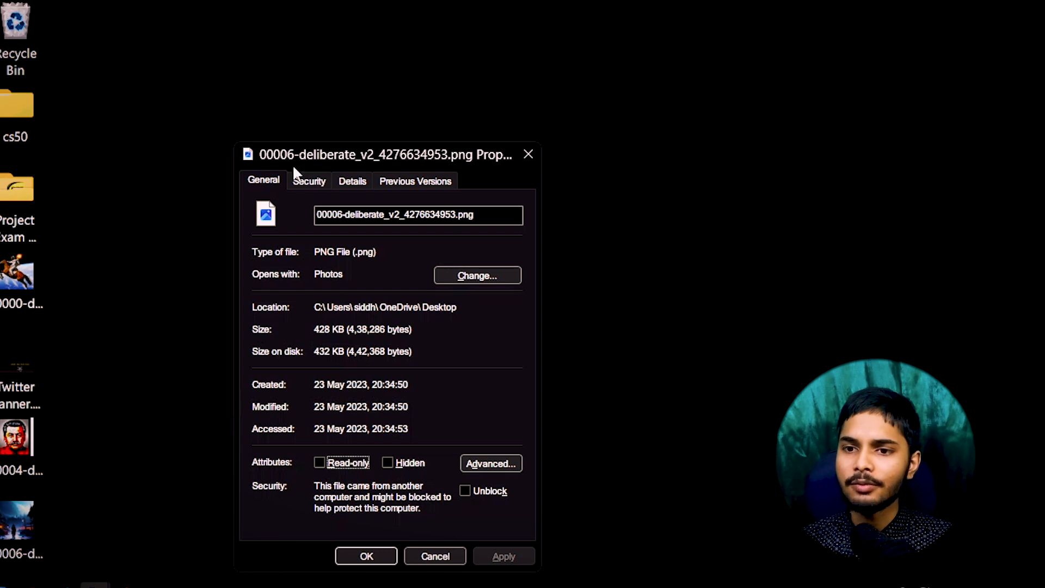
click(343, 183)
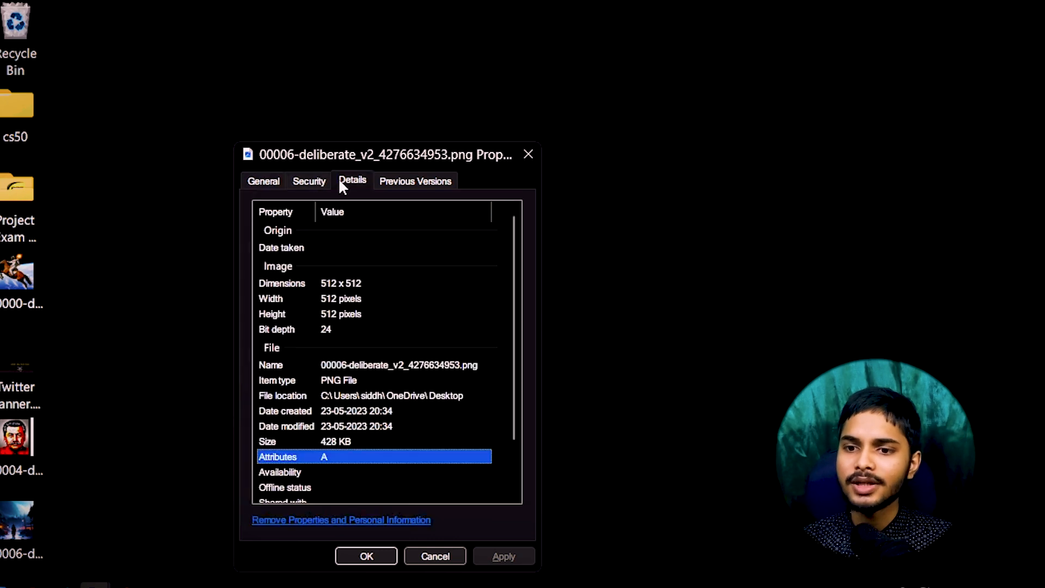
click(527, 156)
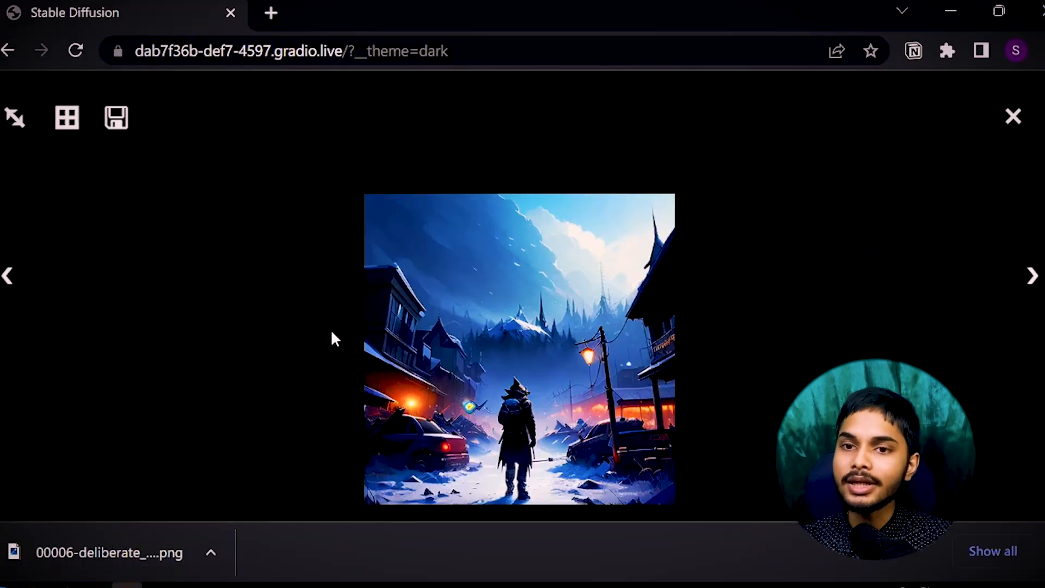
Enable Hires. fix with 4x_NMKD upscaler, upscale by 2 to 1024x1024, 50 hires steps, 0.51 denoising.
click(1009, 177)
scroll(452, 367, down, 6)
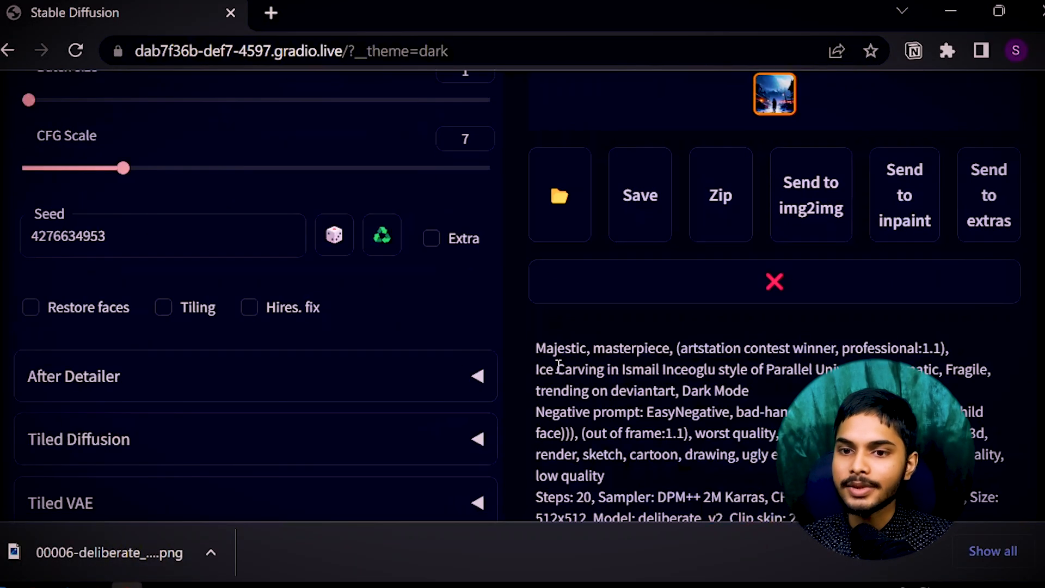
scroll(242, 425, up, 2)
click(247, 410)
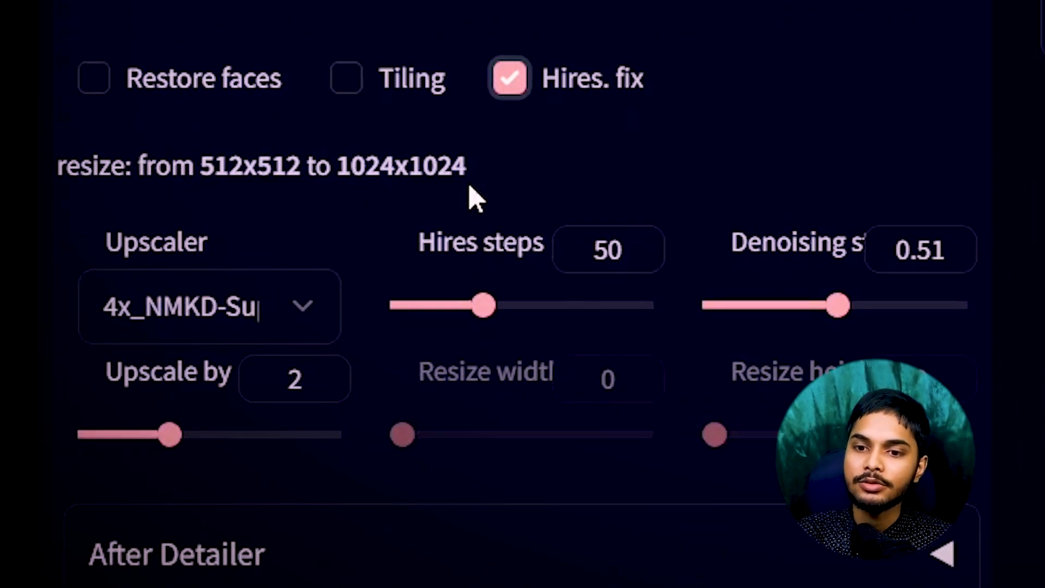
click(247, 316)
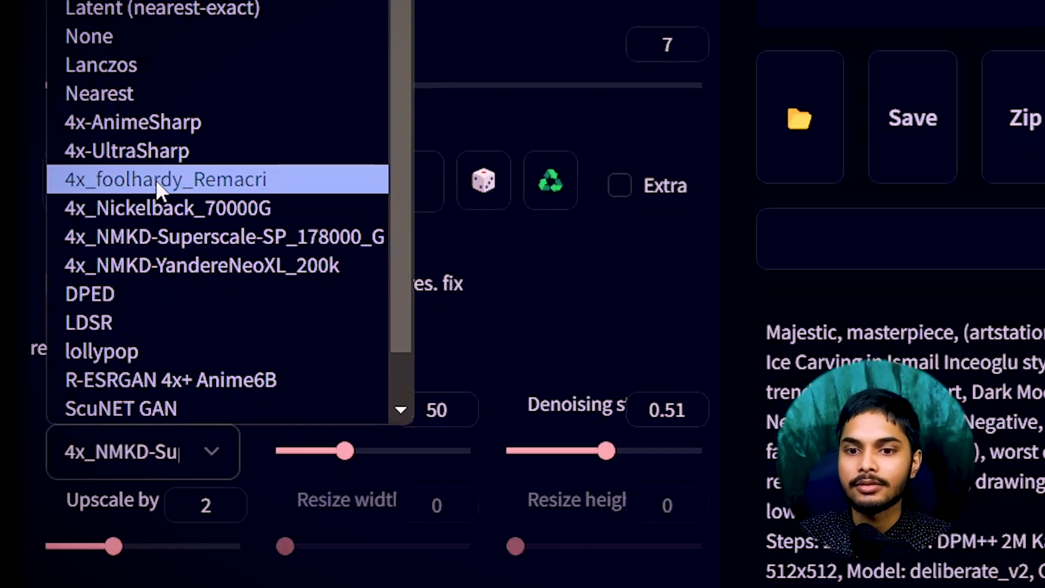
scroll(409, 381, down, 3)
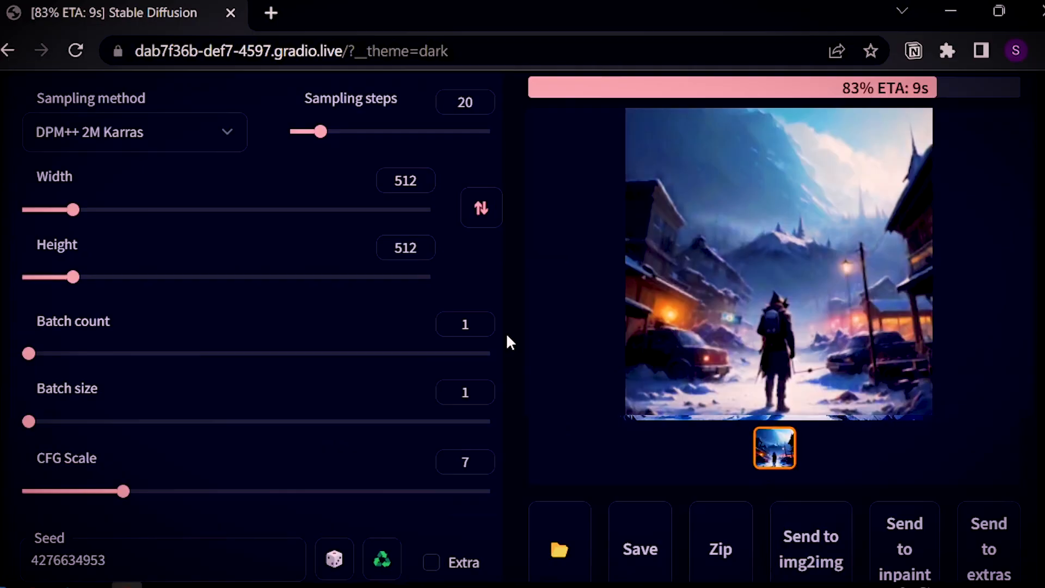
scroll(831, 281, up, 2)
scroll(745, 366, up, 1)
scroll(831, 288, down, 1)
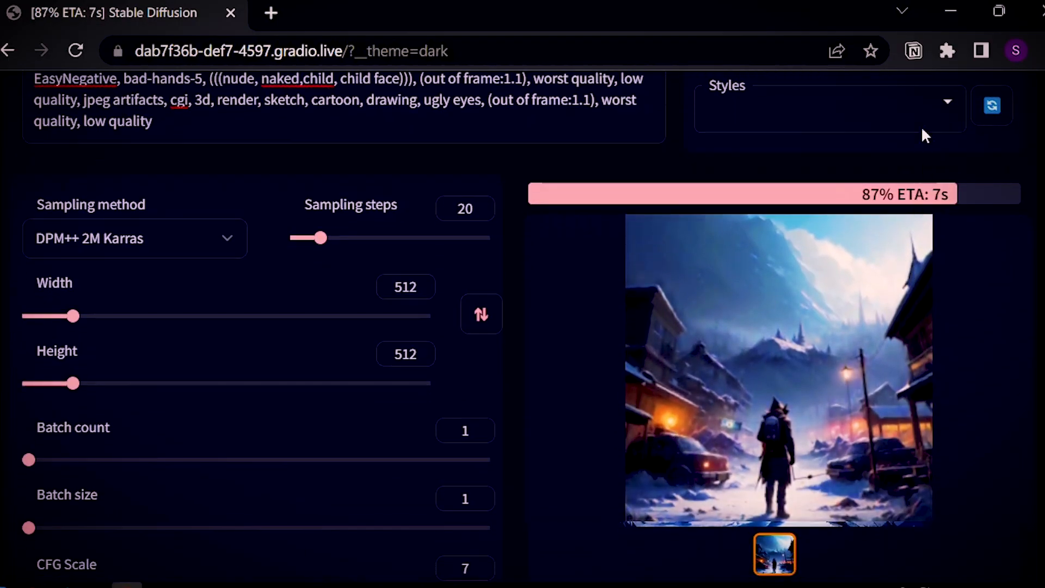
Scroll up to the Interrupt/Skip buttons while the hires mountain-village image nears completion.
scroll(710, 377, up, 2)
scroll(894, 450, down, 2)
scroll(894, 451, up, 2)
scroll(894, 451, up, 2)
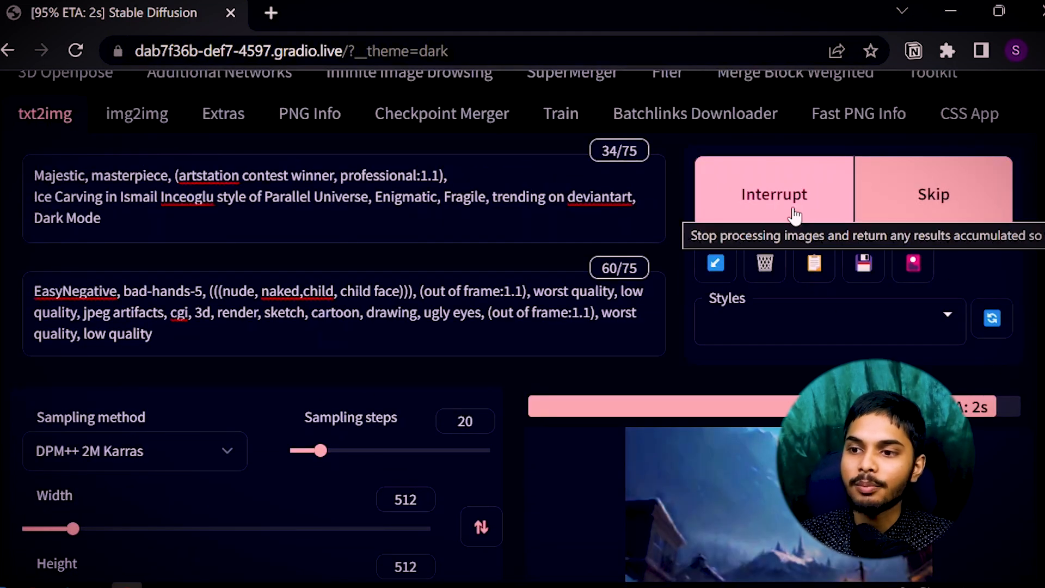
scroll(723, 272, down, 5)
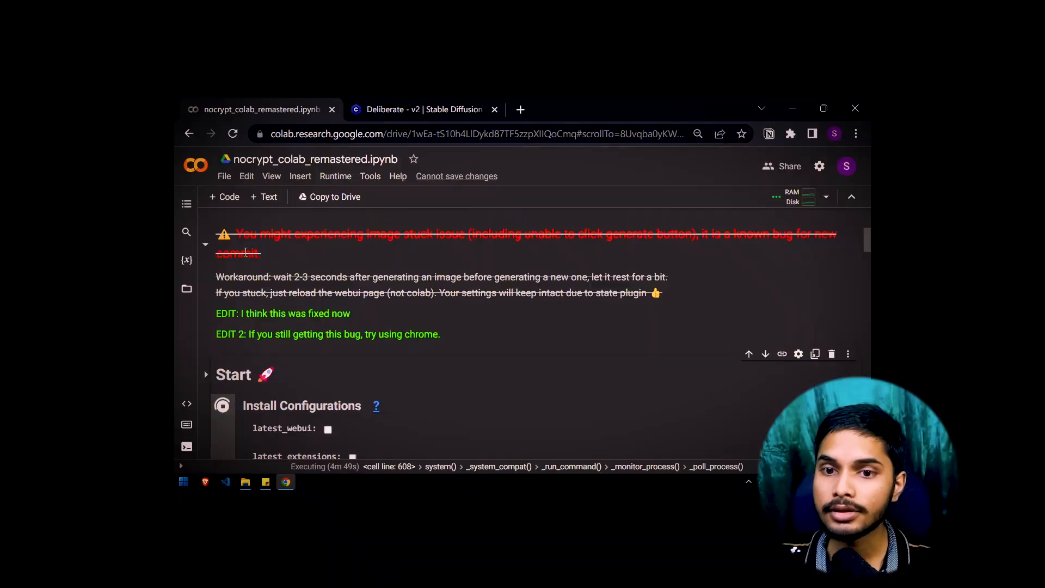
Review the notebook's Configurations cell, including colab_optimizations, and open the new gradio.live public URL.
scroll(426, 308, up, 2)
scroll(430, 308, down, 1)
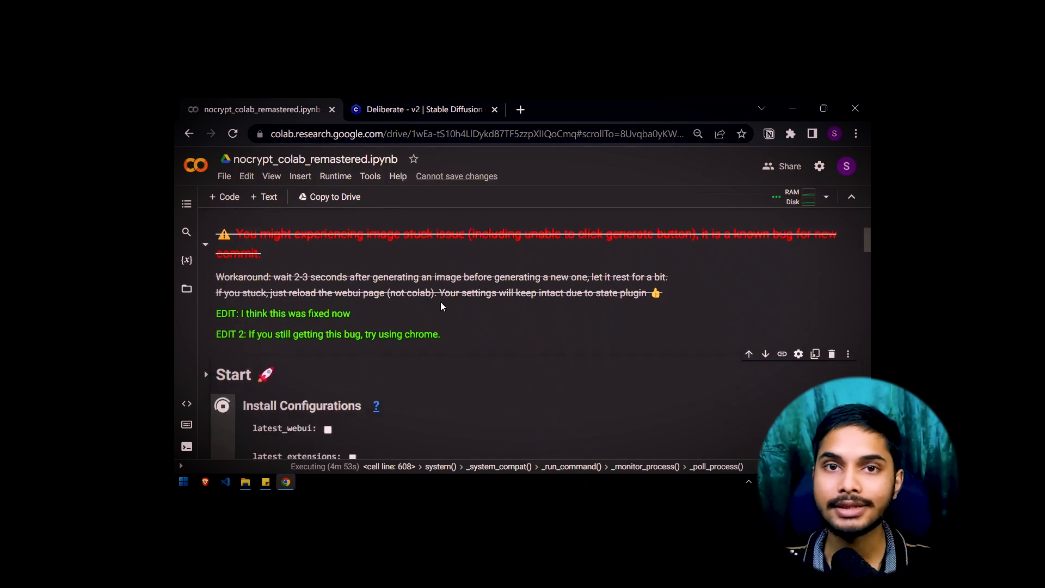
scroll(441, 306, down, 2)
scroll(441, 306, down, 5)
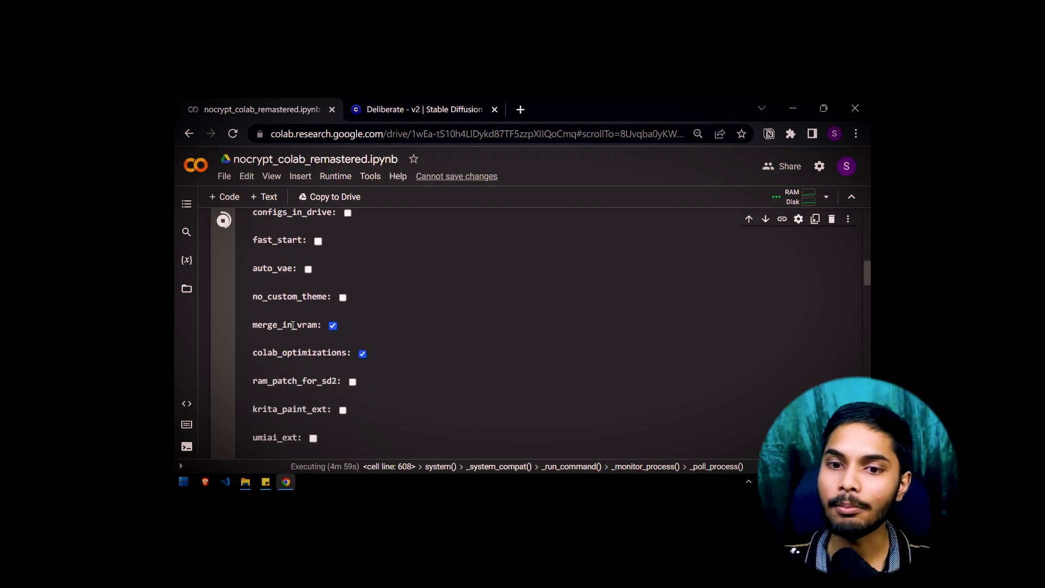
drag(252, 353, 348, 356)
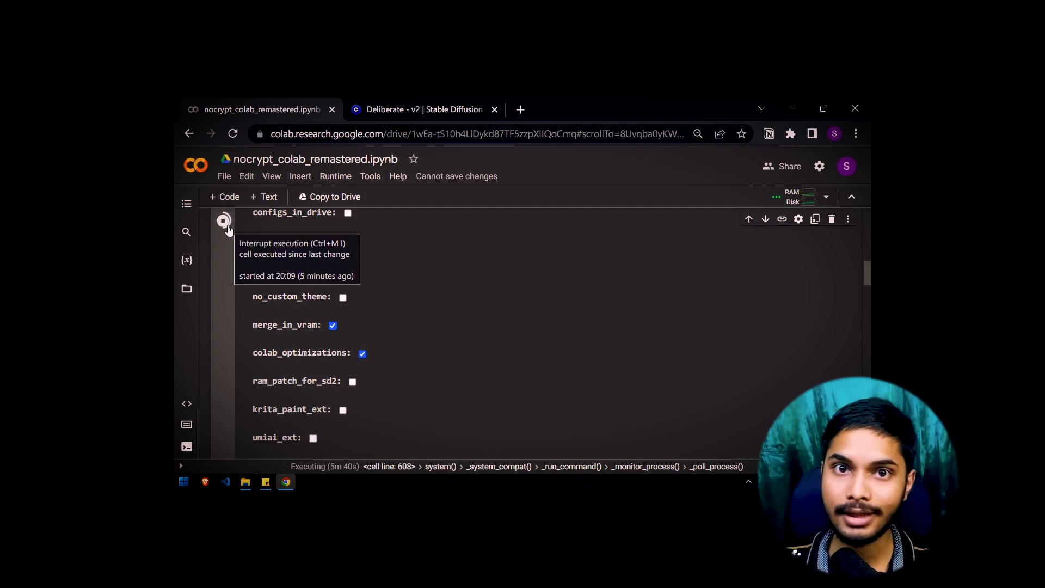
scroll(441, 283, down, 1)
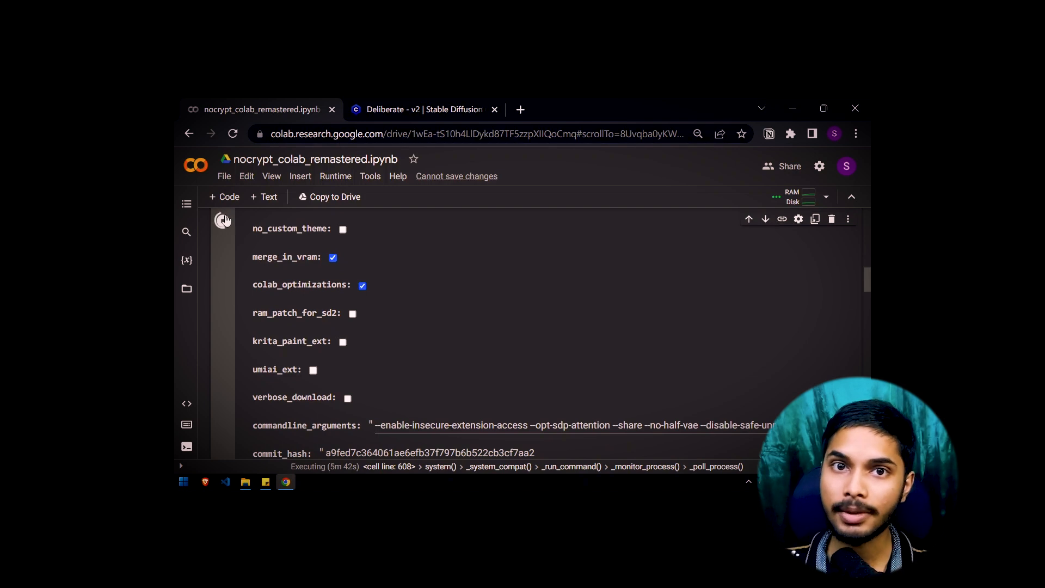
scroll(338, 325, up, 1)
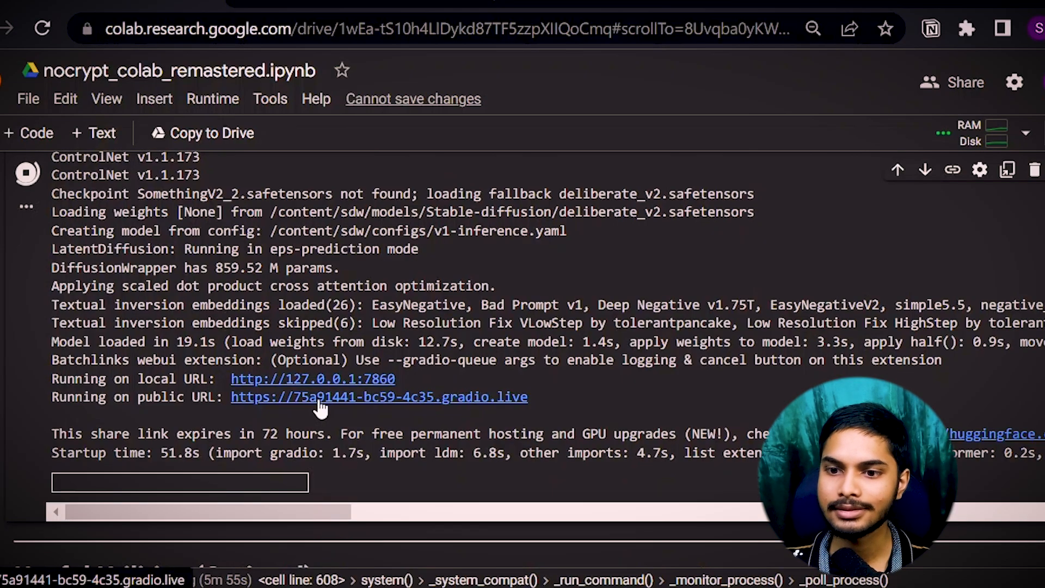
click(321, 400)
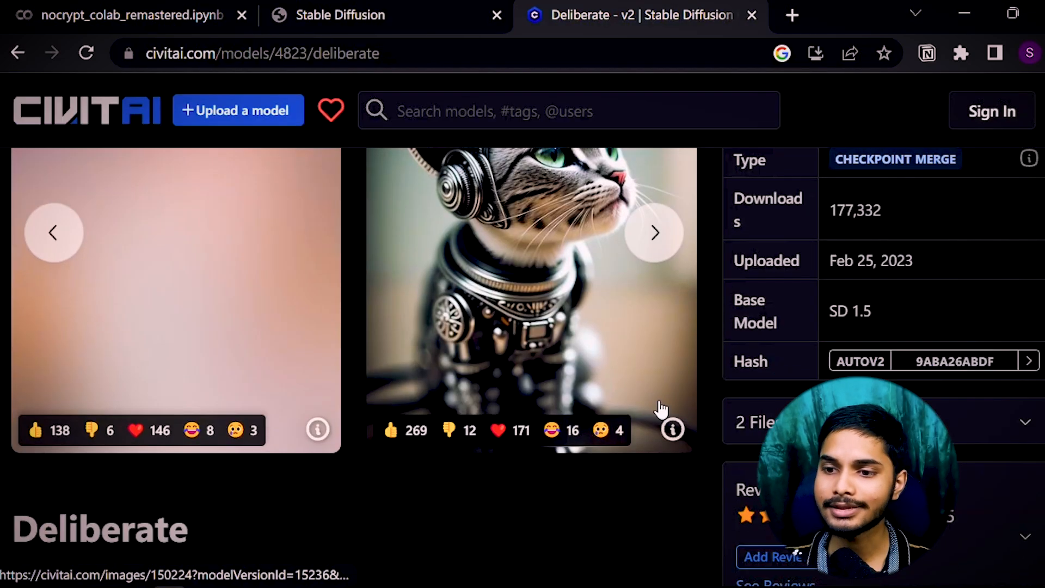
Copy the negative prompt from a Deliberate example image's info on Civitai, then return to the WebUI.
click(673, 429)
scroll(381, 236, up, 1)
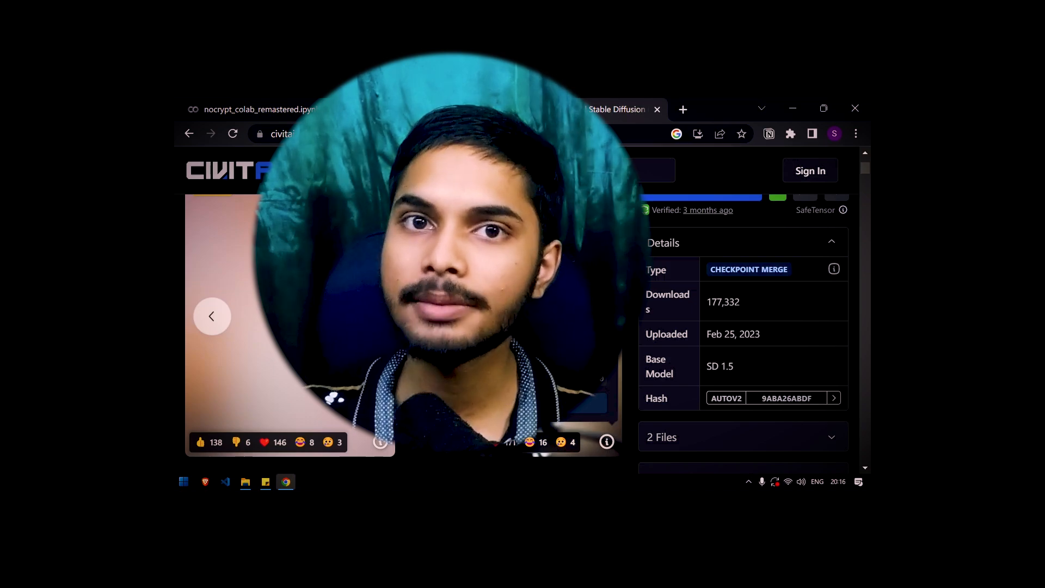
drag(398, 231, 538, 307)
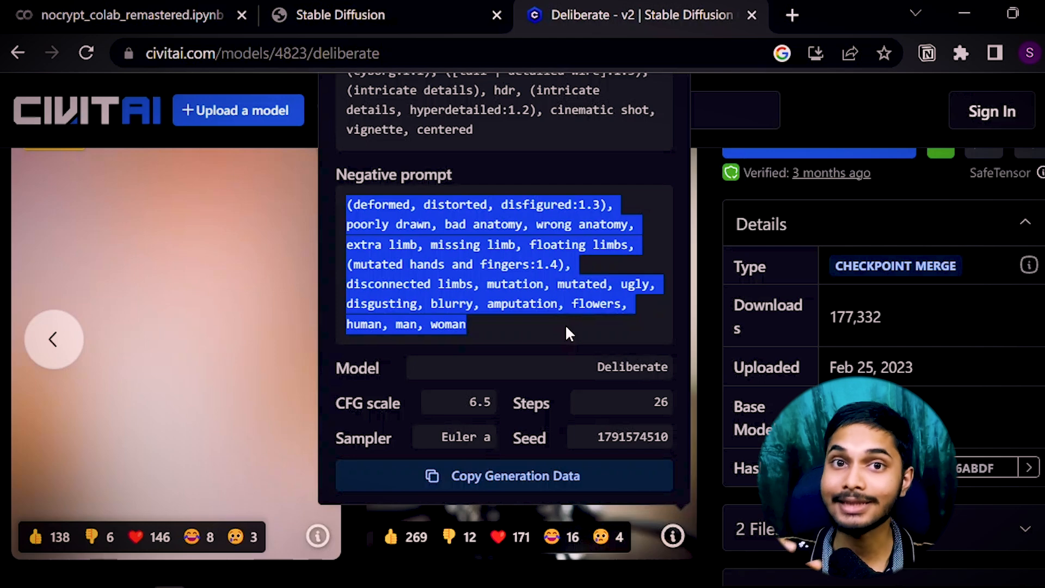
key(ctrl+shift+Tab)
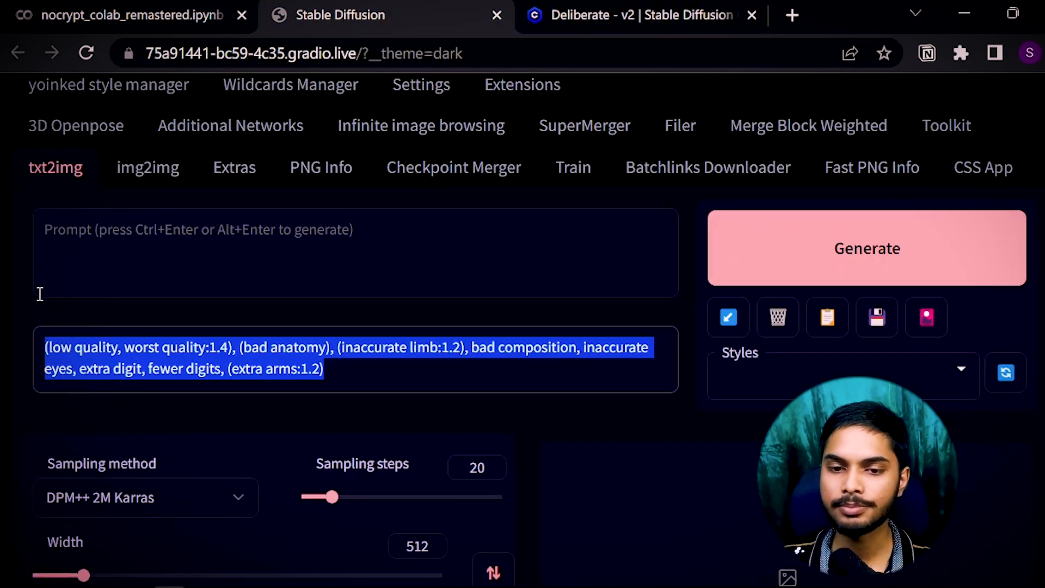
Paste Deliberate's negative prompt, write the prompt 'photo of an alien on a parallel universe,', and start a new tab.
key(ctrl+v)
click(201, 227)
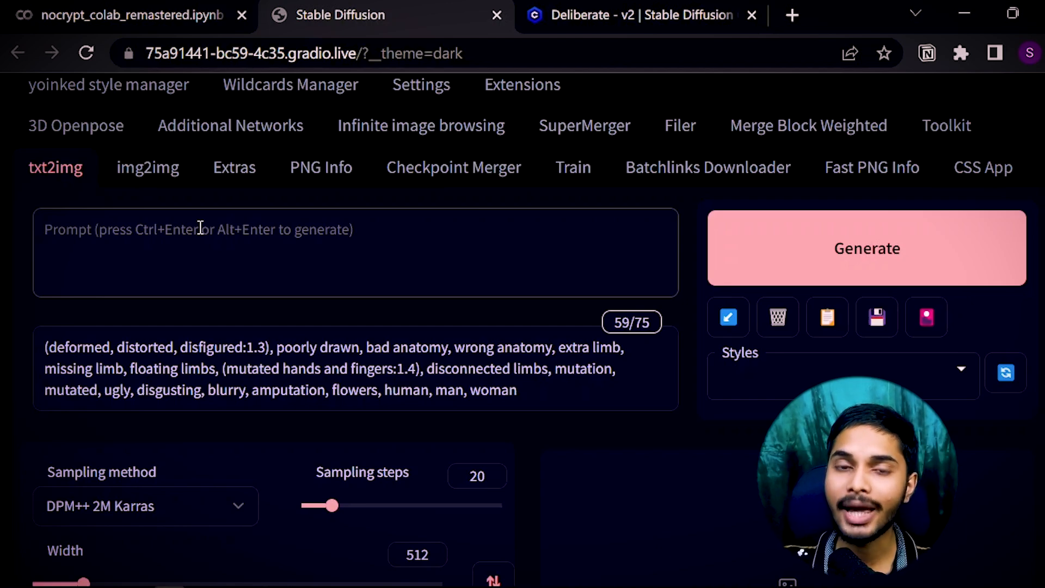
click(200, 227)
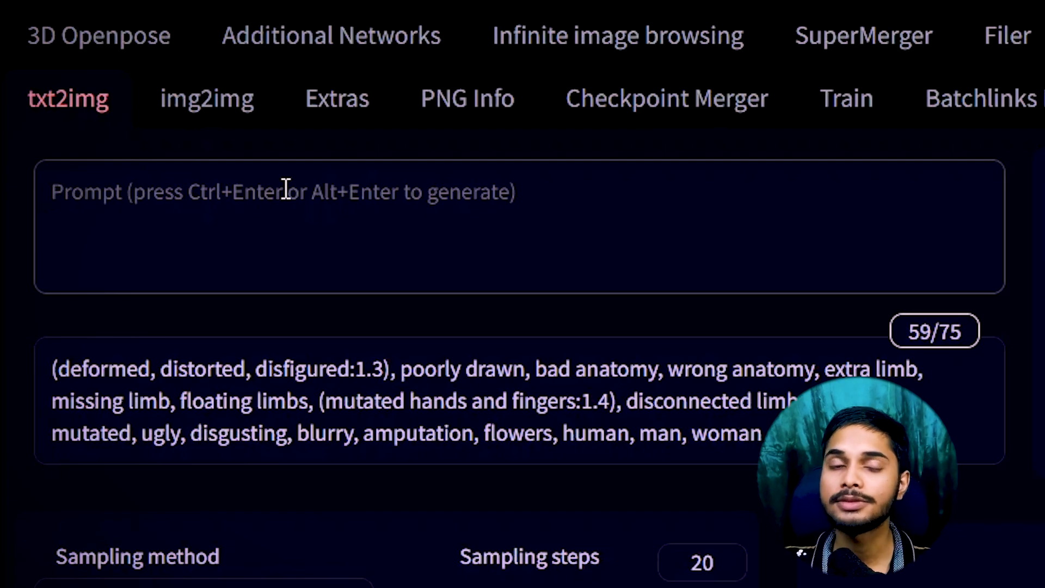
text(photo)
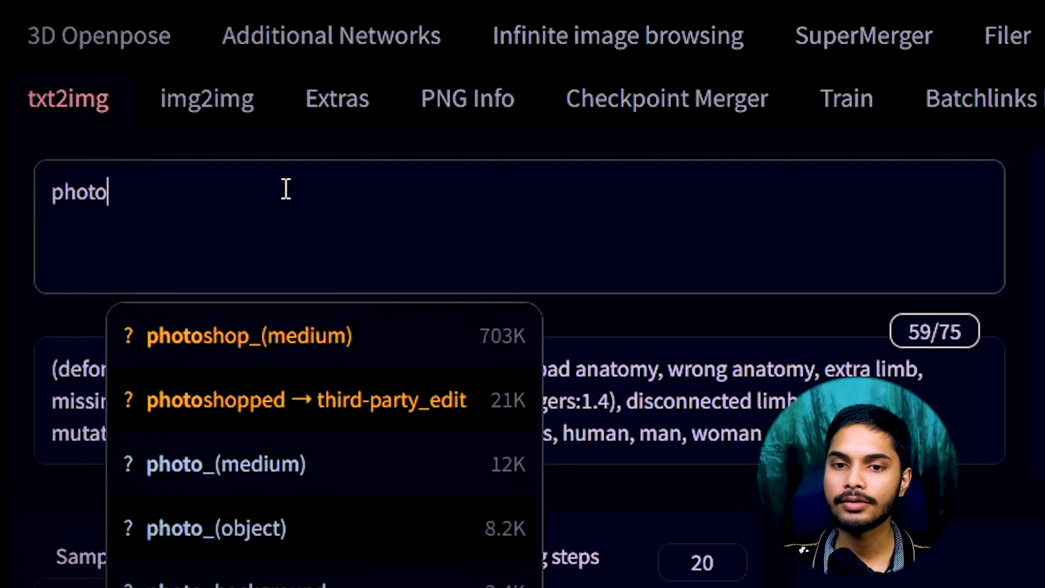
text( of an alien on a paraller)
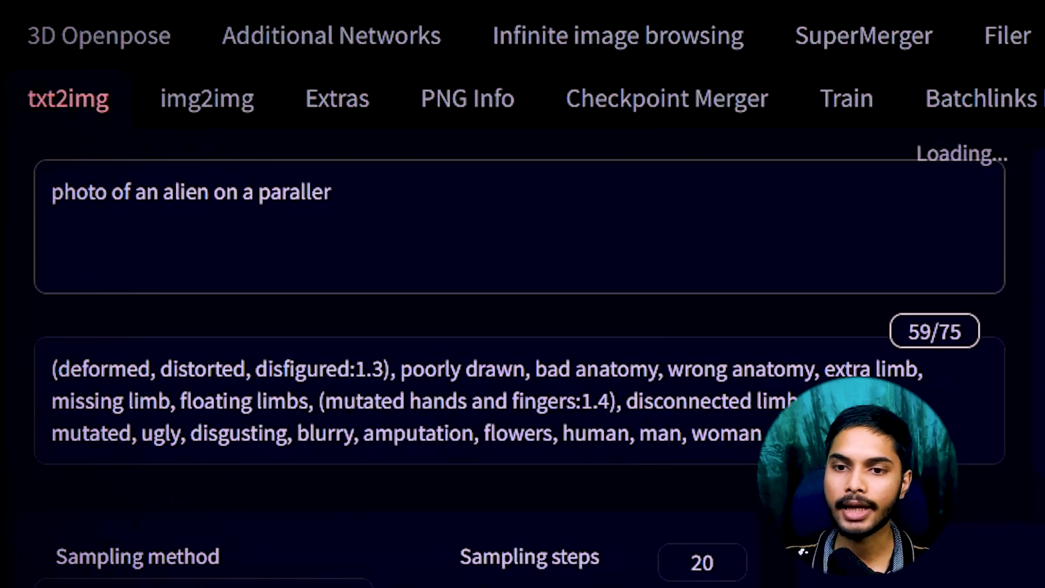
key(BackSpace)
text(l univers)
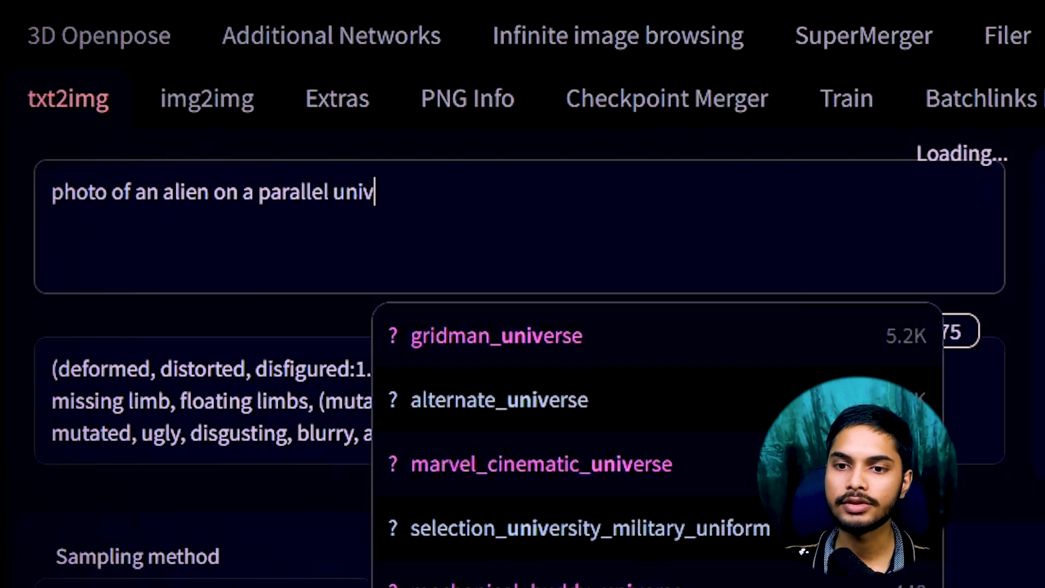
text(e,)
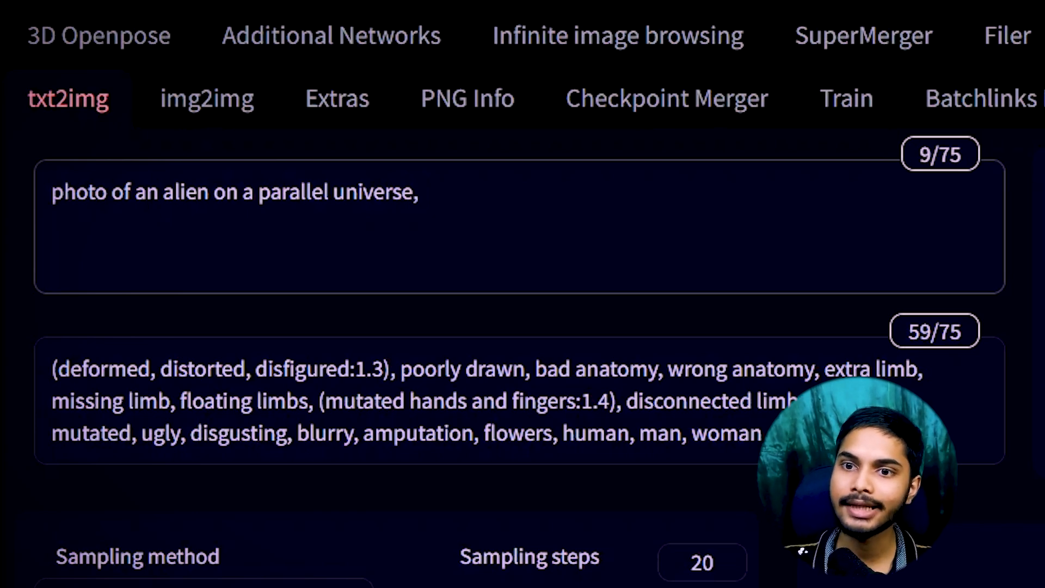
key(ctrl+t)
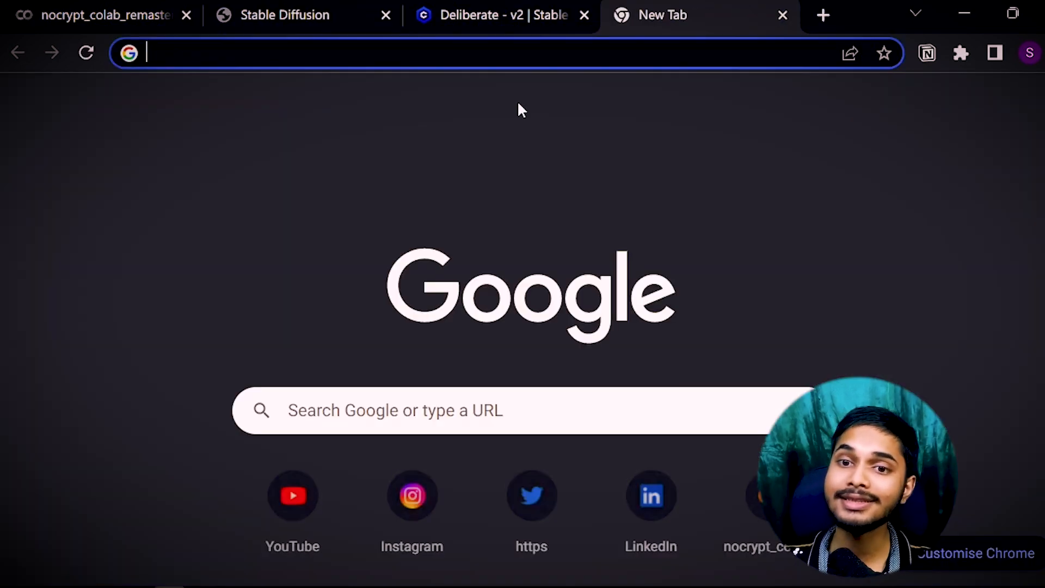
text(open)
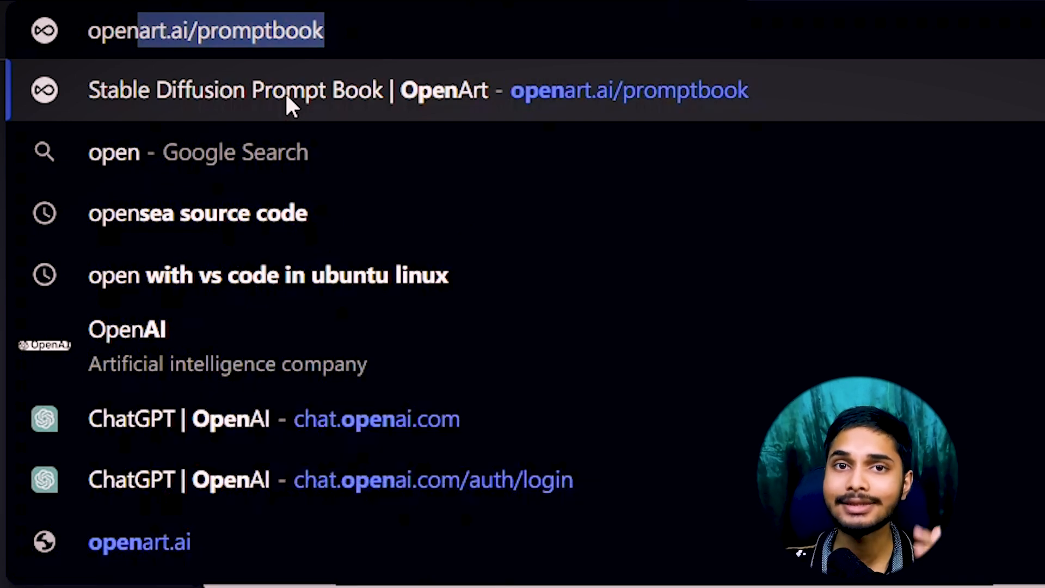
Load openart.ai/promptbook from the address-bar suggestion and browse the Stable Diffusion Prompt Book.
click(287, 97)
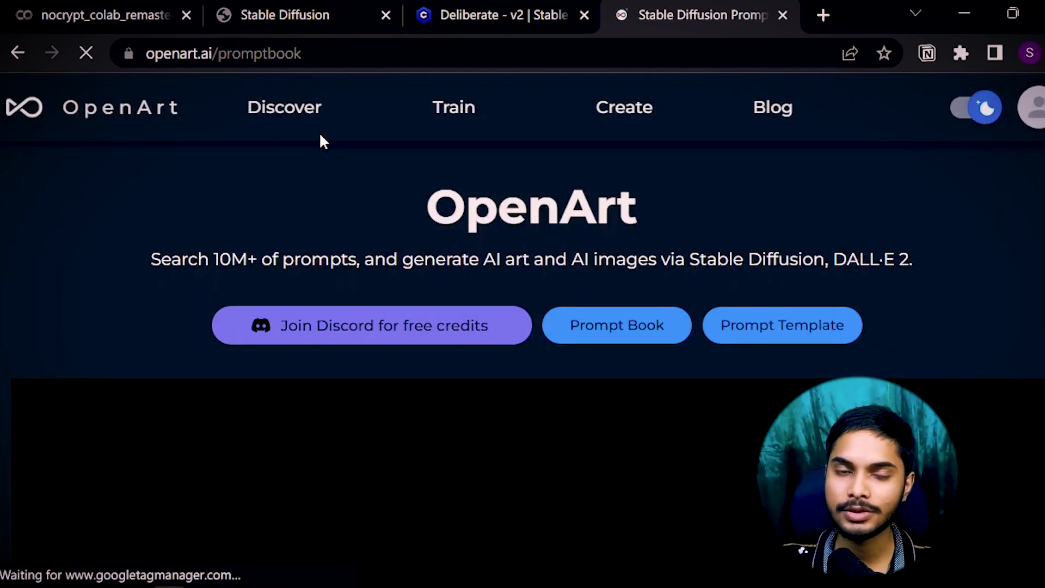
scroll(364, 263, down, 4)
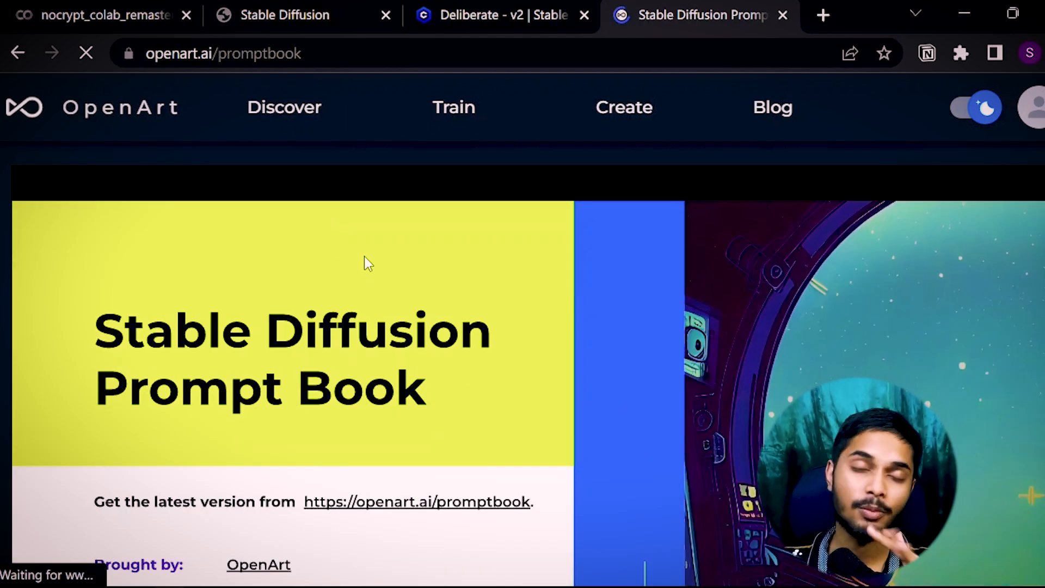
scroll(368, 264, up, 1)
scroll(483, 310, down, 3)
scroll(615, 334, up, 6)
scroll(647, 343, down, 4)
scroll(623, 333, up, 4)
scroll(623, 343, down, 5)
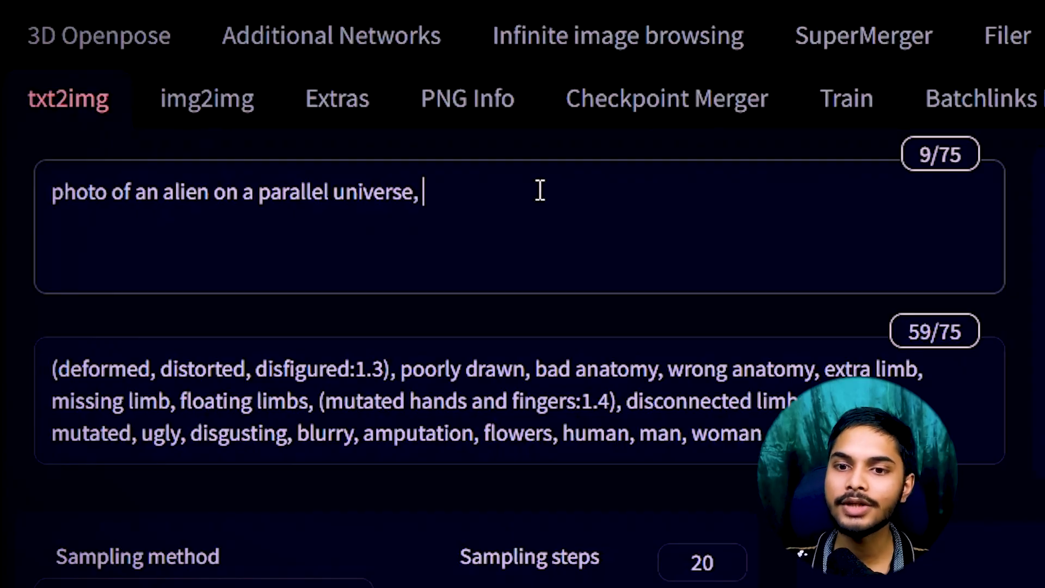
Extend the prompt with 'photorealistic, hd, raw photo, film grain, masterpiece, alien background'.
key(BackSpace)
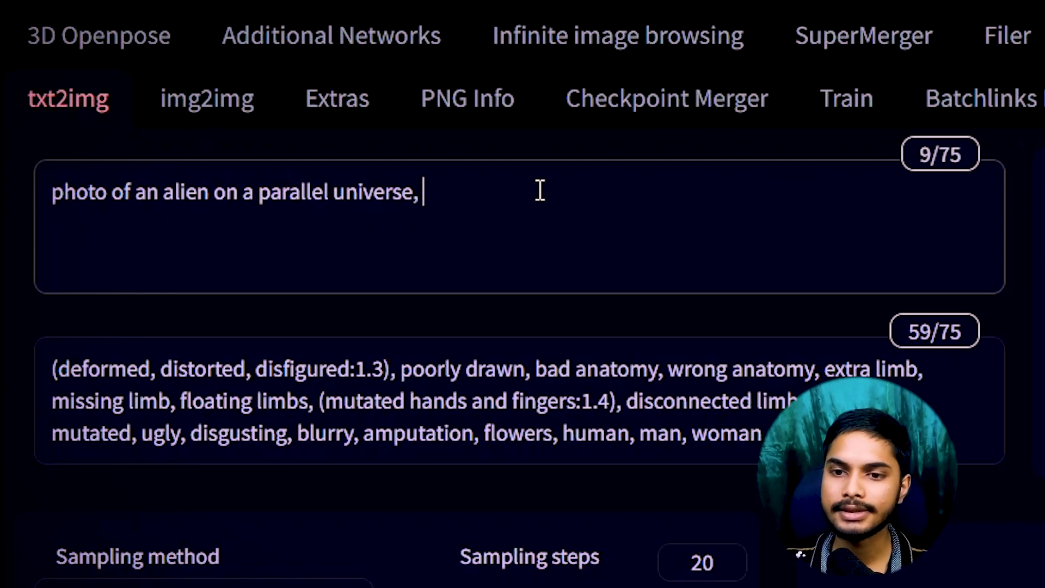
text(photorealistic, )
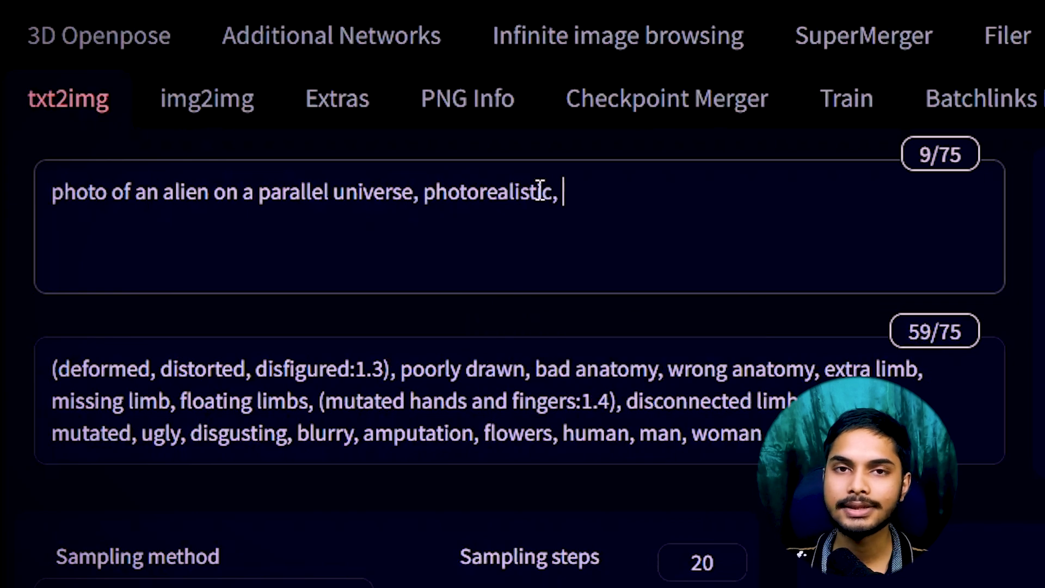
text(hd, )
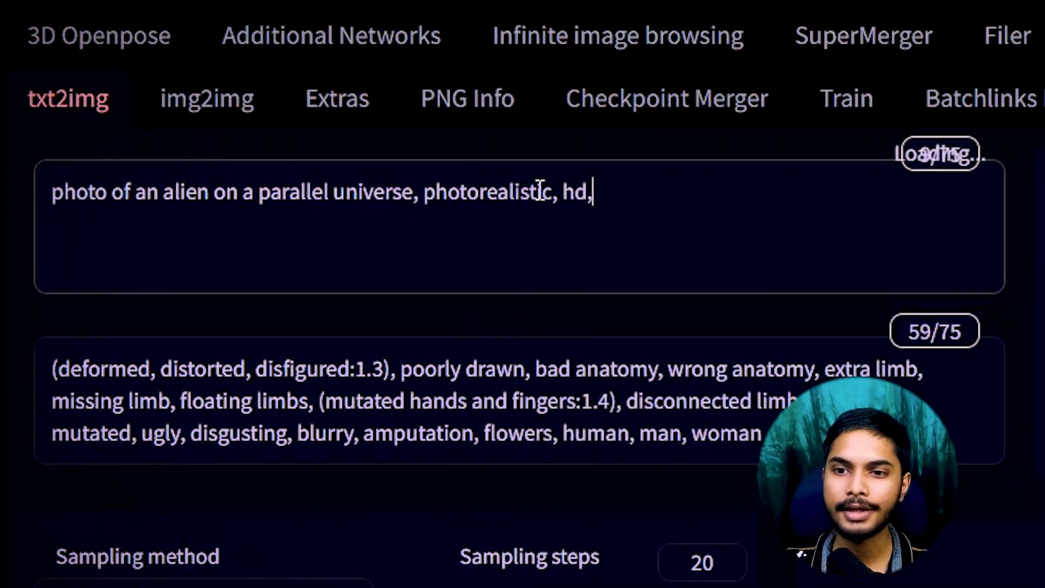
text(raw)
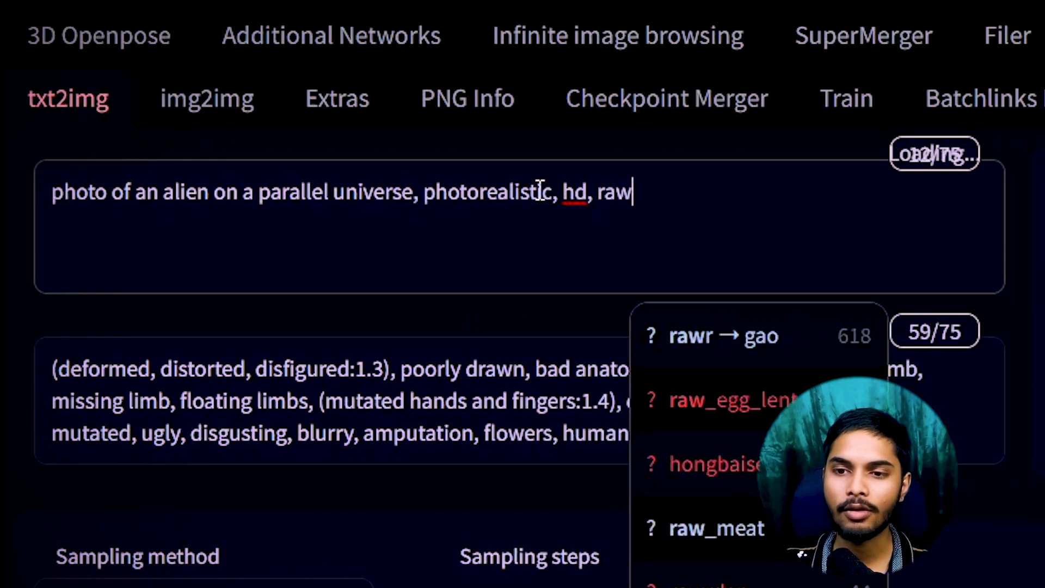
text( photo, film grain, mas)
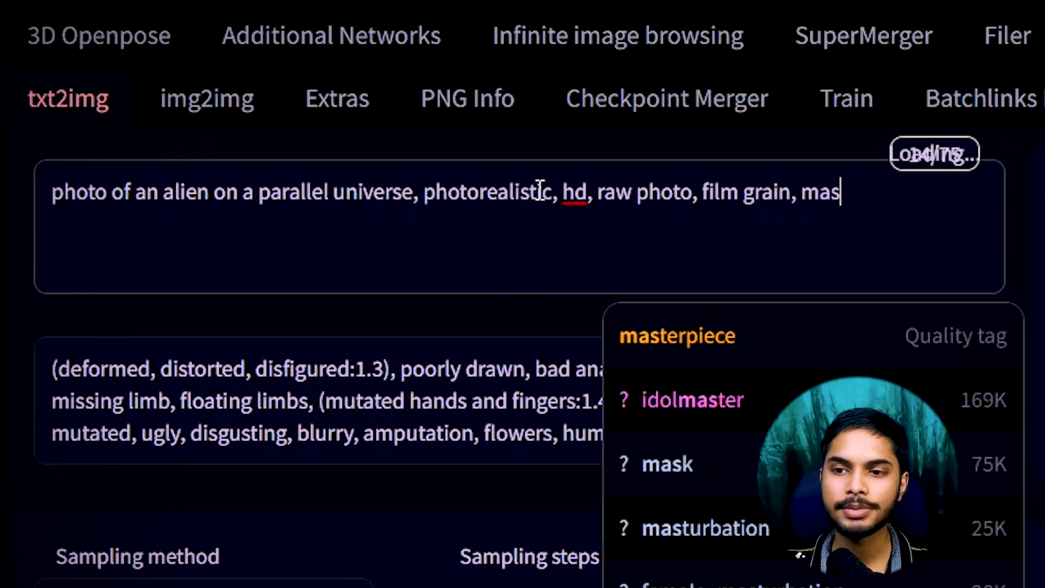
key(Tab)
text(alienatic background)
key(Left)
key(Left)
key(Left)
key(Left)
key(Left)
key(Left)
key(Left)
key(Left)
key(Left)
key(Left)
key(BackSpace)
key(BackSpace)
key(BackSpace)
key(BackSpace)
key(BackSpace)
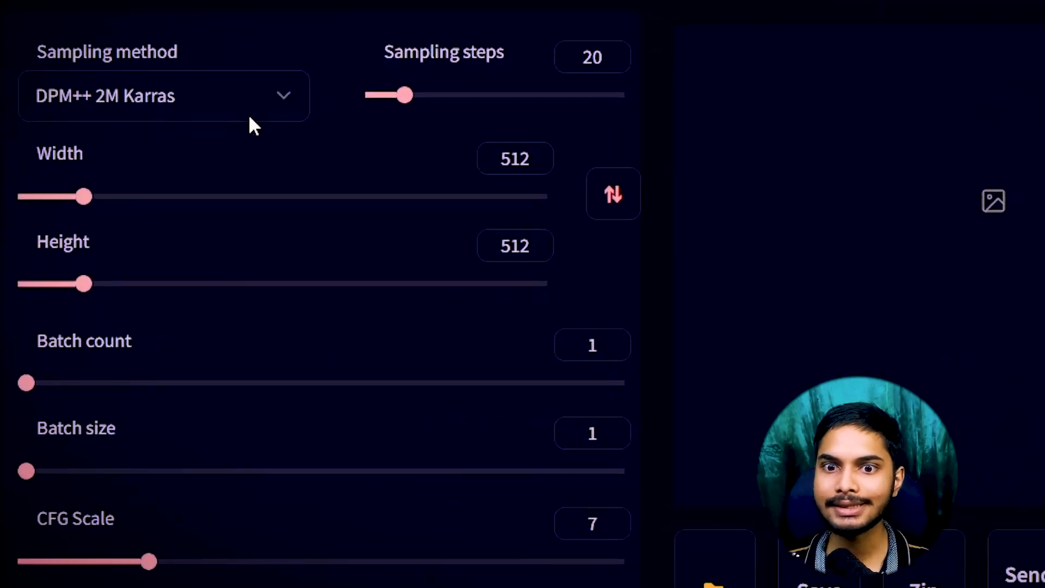
Use DPM++ SDE Karras with 22 steps, seed -1, batch size 3 and CFG scale 7.
click(229, 81)
click(162, 559)
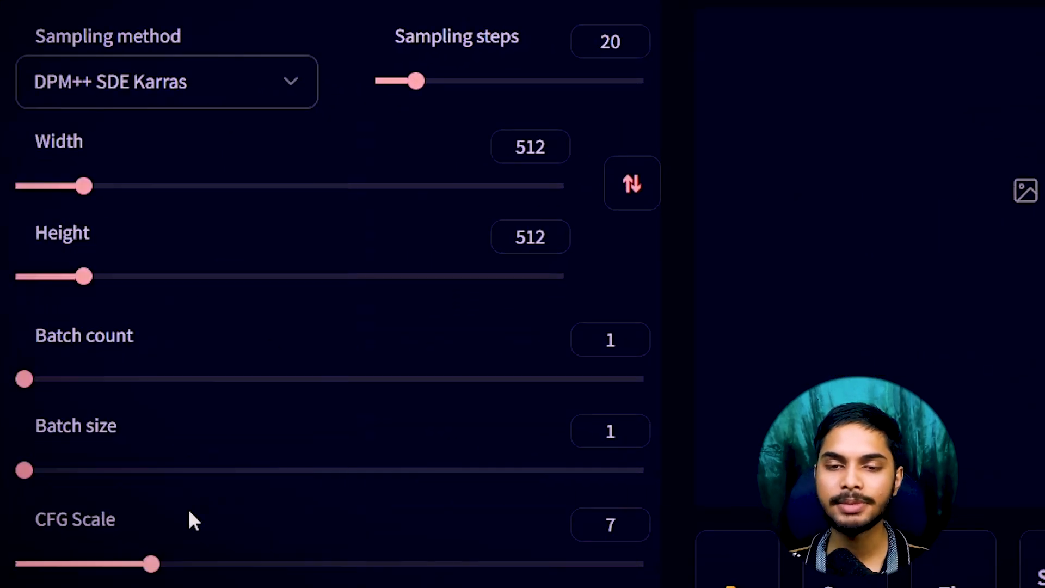
mouse_move(417, 81)
mouse_down()
mouse_move(428, 81)
mouse_move(419, 80)
mouse_up()
scroll(102, 426, down, 3)
mouse_move(25, 327)
mouse_down()
mouse_move(61, 327)
mouse_move(34, 326)
mouse_up()
scroll(35, 327, down, 3)
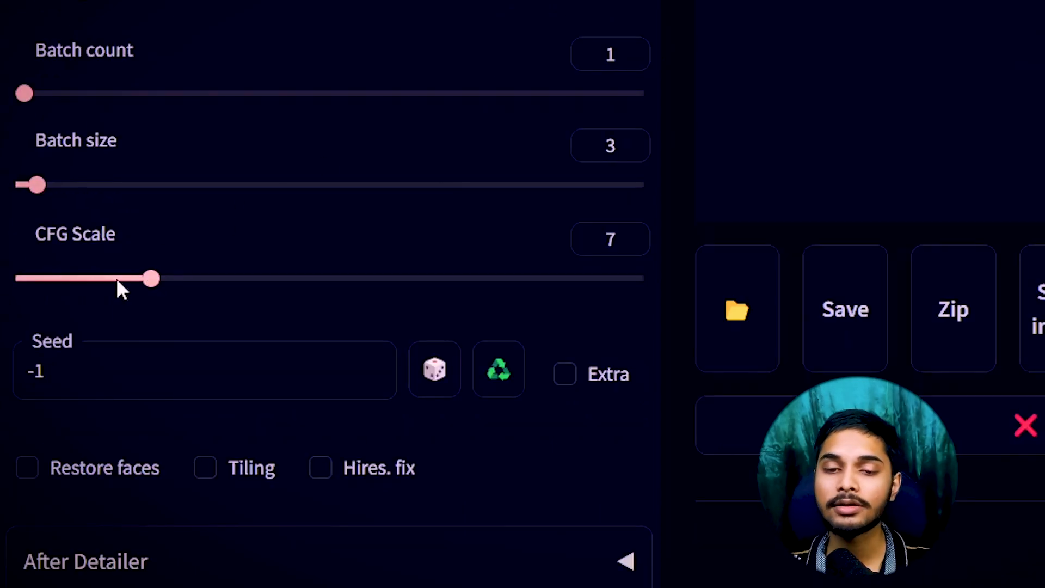
drag(76, 377, 2, 383)
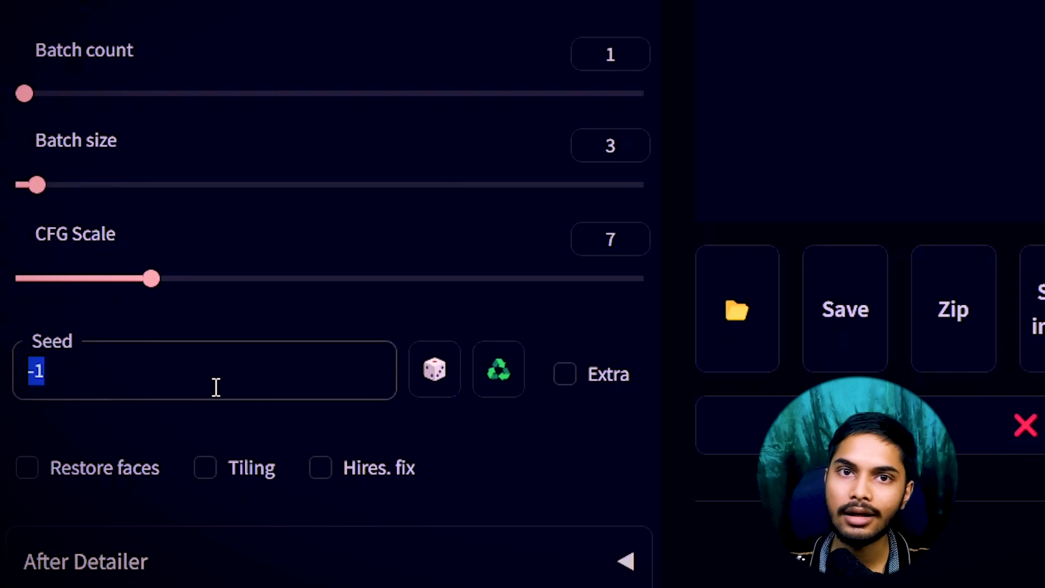
scroll(687, 481, down, 3)
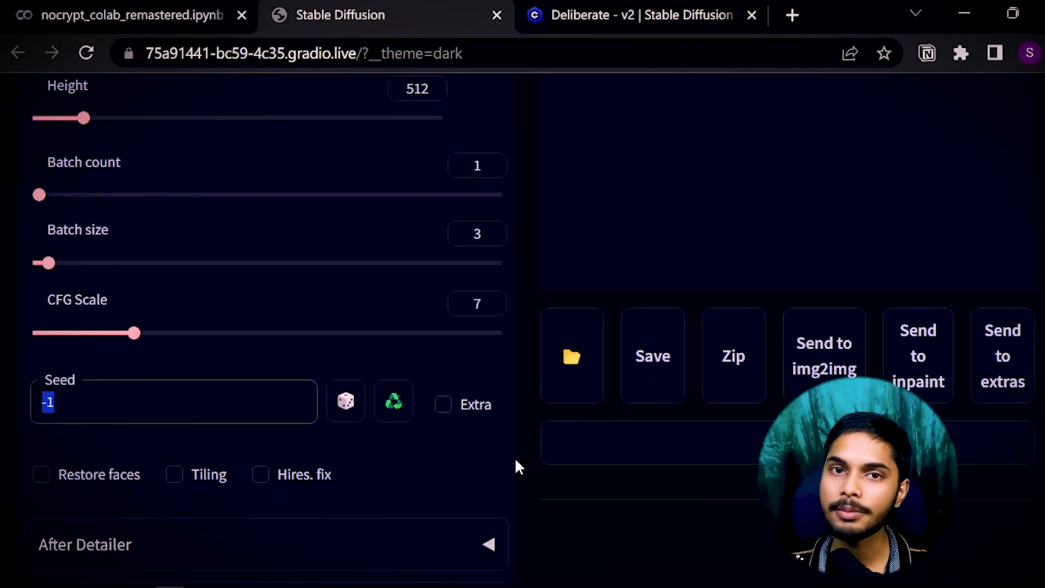
scroll(497, 460, up, 10)
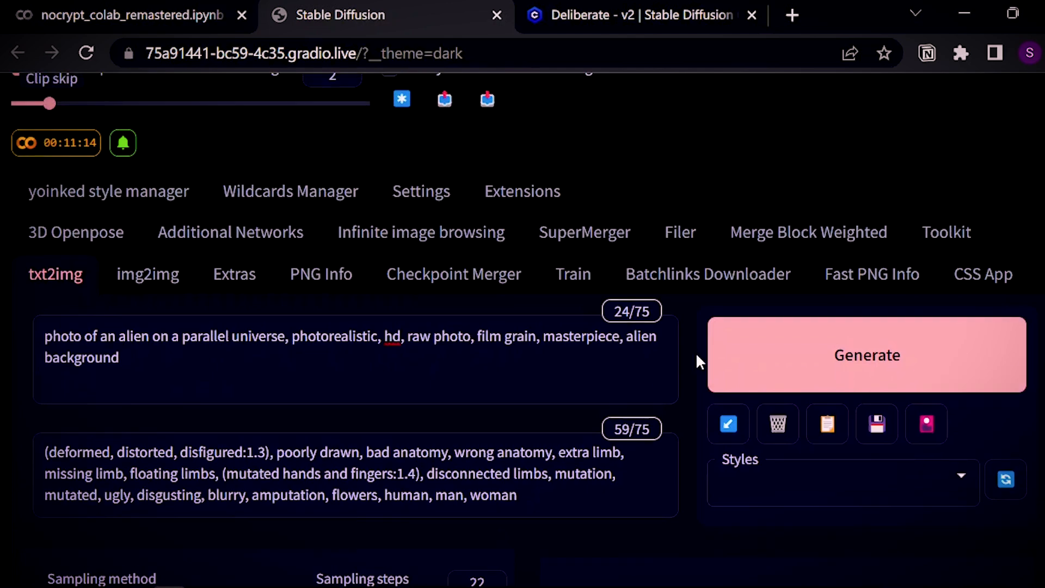
Generate a batch of three alien portraits with a random seed (-1).
click(724, 359)
scroll(414, 368, up, 3)
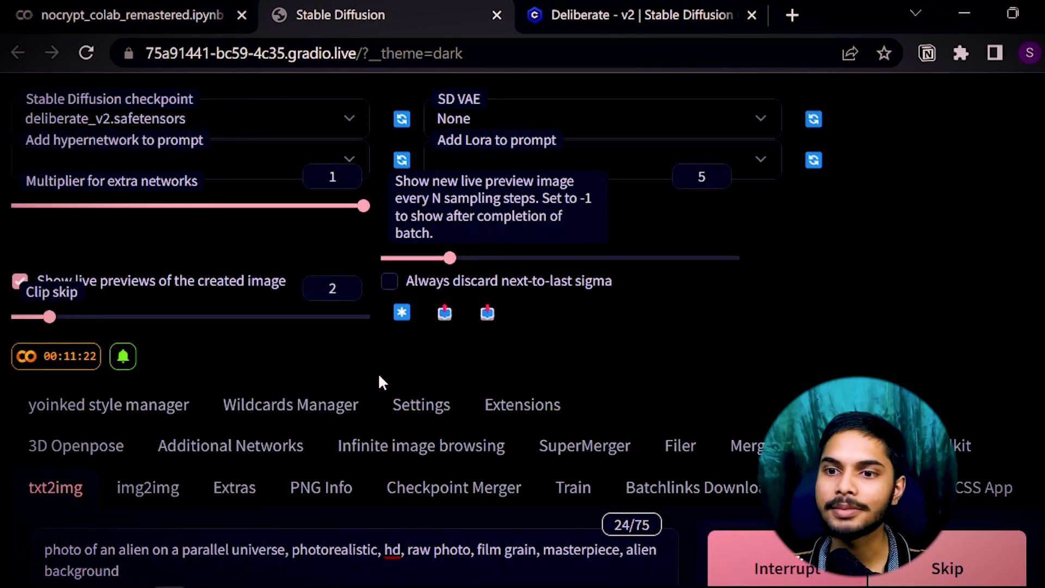
scroll(435, 381, down, 7)
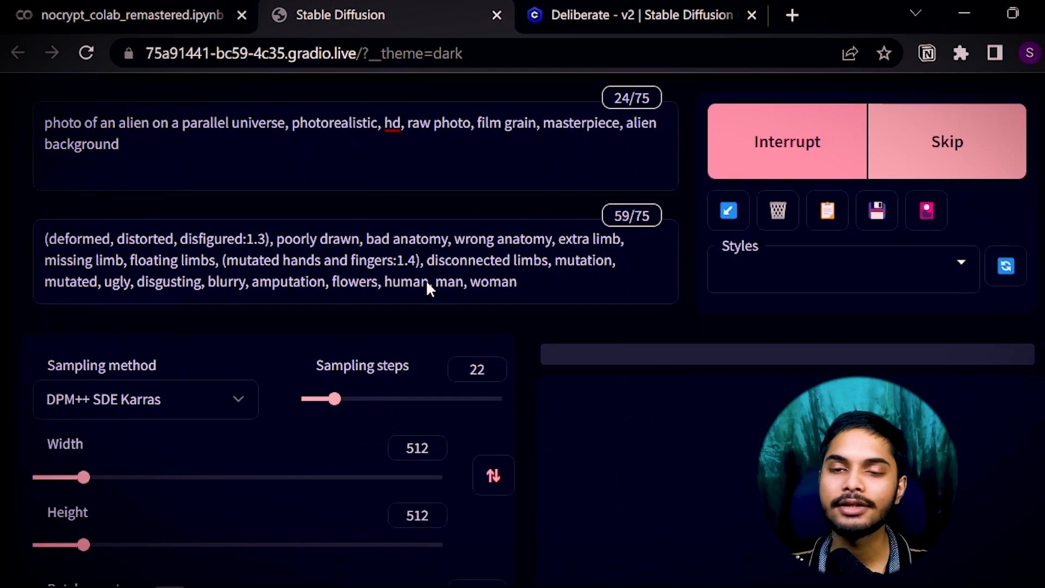
key(ctrl+1)
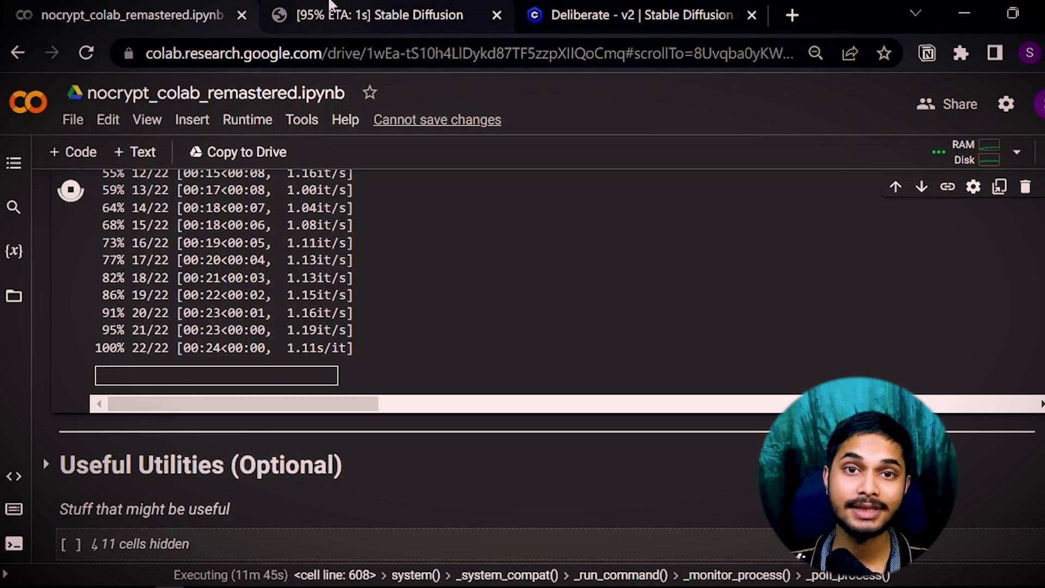
click(339, 14)
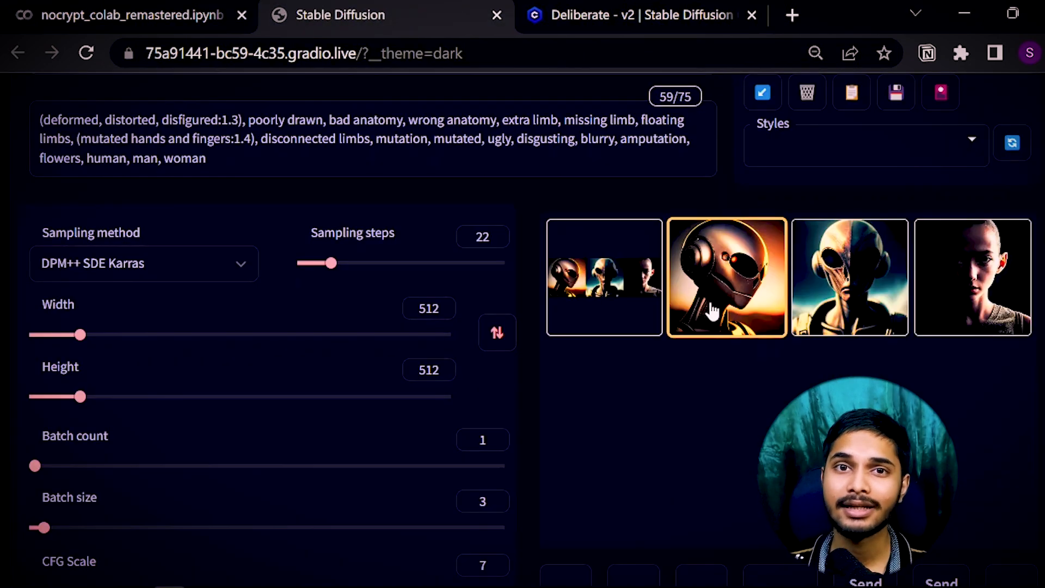
scroll(707, 332, up, 5)
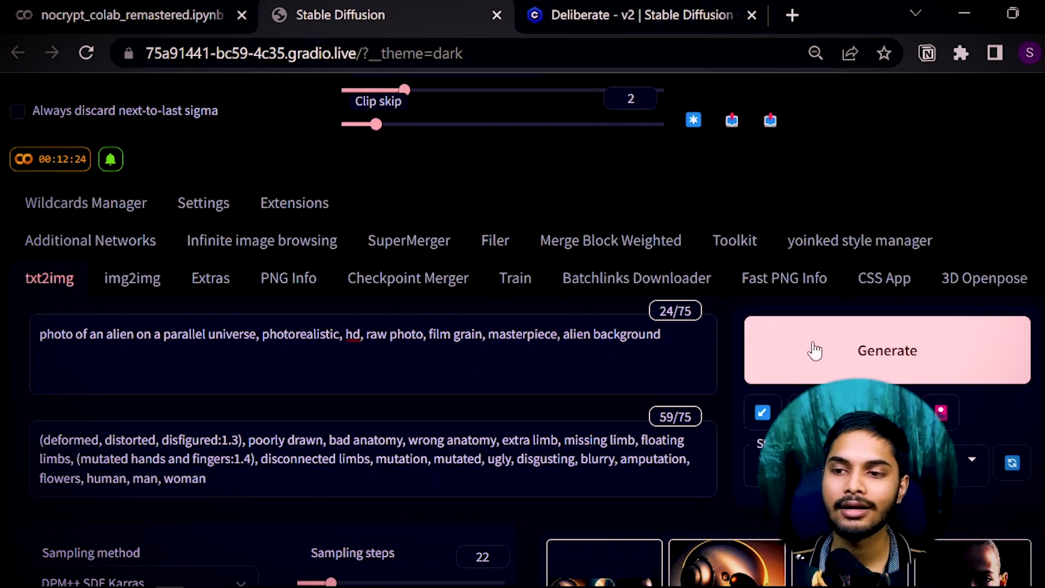
scroll(410, 392, down, 10)
scroll(218, 376, up, 3)
double_click(42, 334)
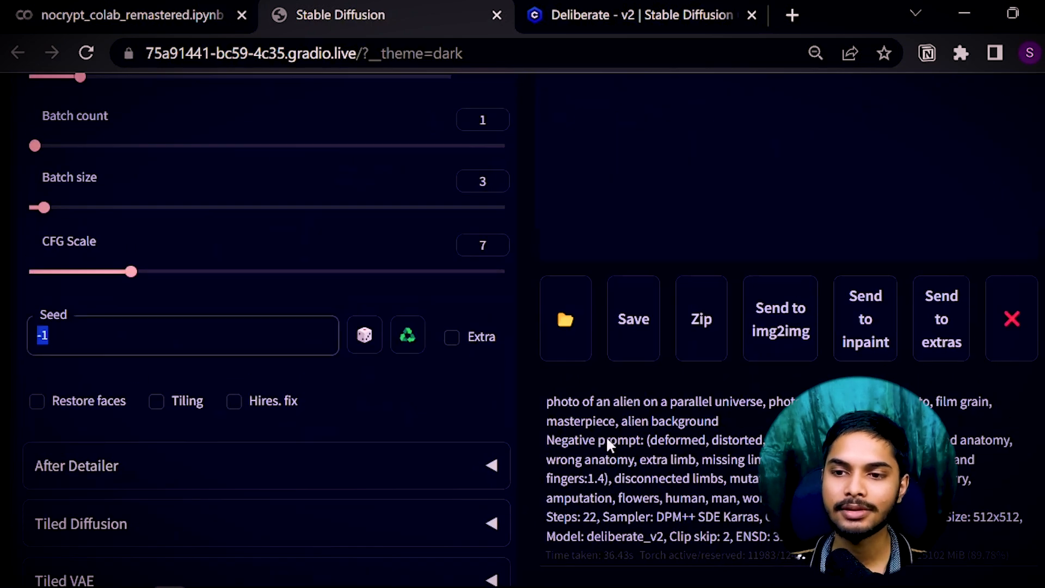
scroll(571, 446, up, 7)
key(ctrl+Return)
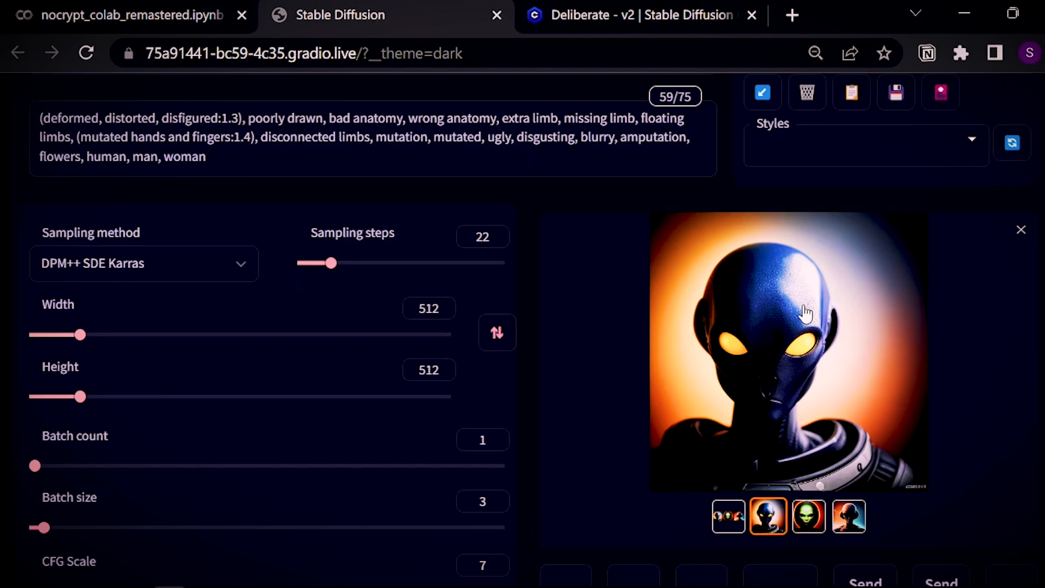
Save the blue alien image as a PNG.
right_click(722, 315)
click(792, 355)
click(513, 485)
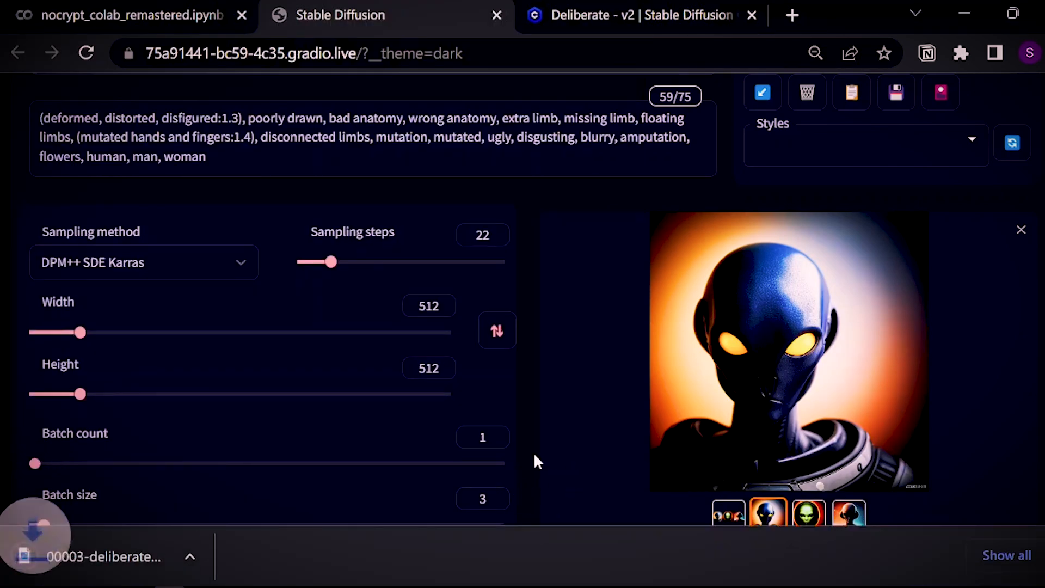
scroll(523, 326, down, 8)
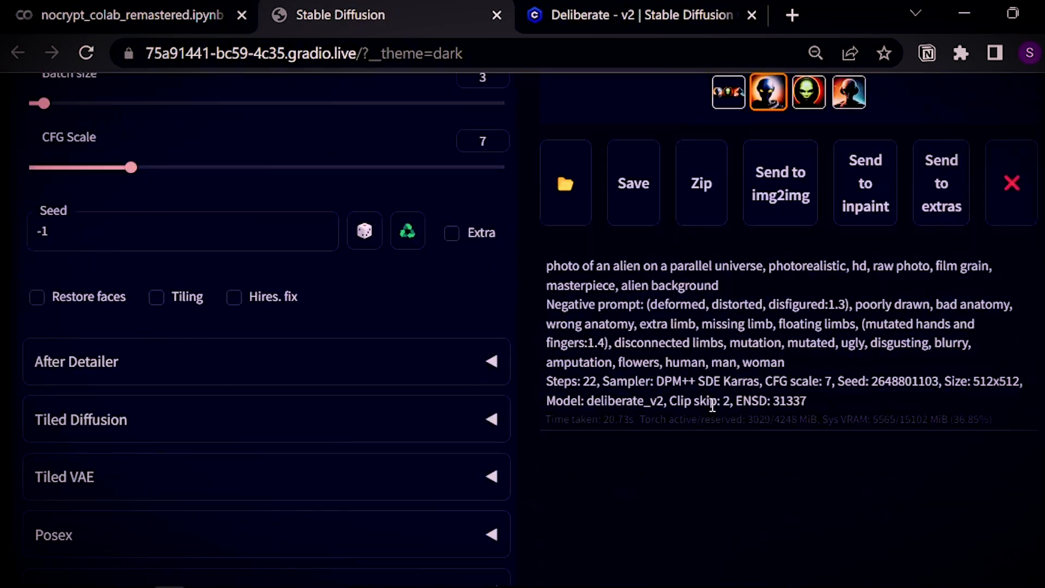
double_click(871, 381)
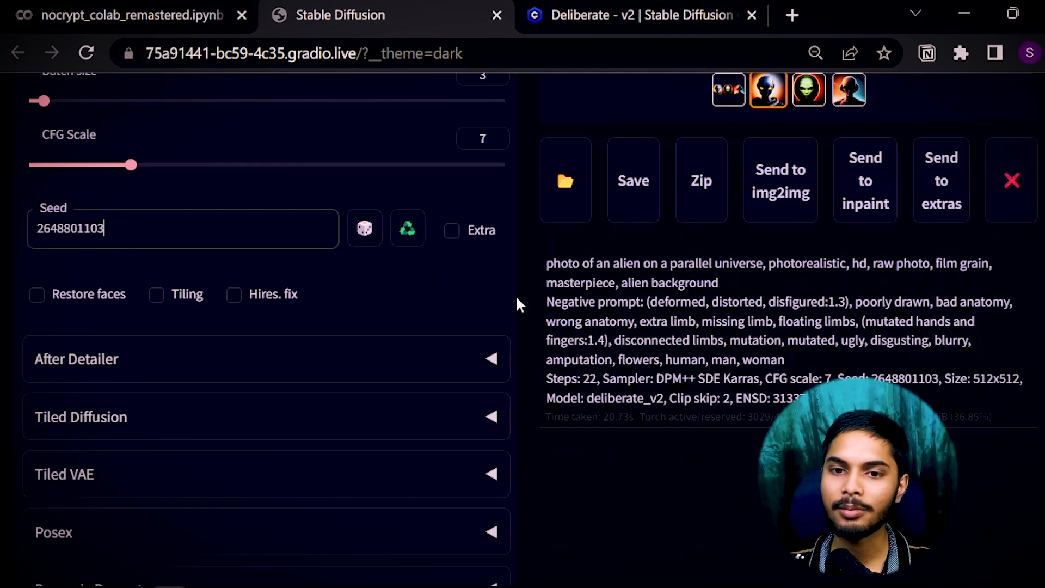
click(234, 295)
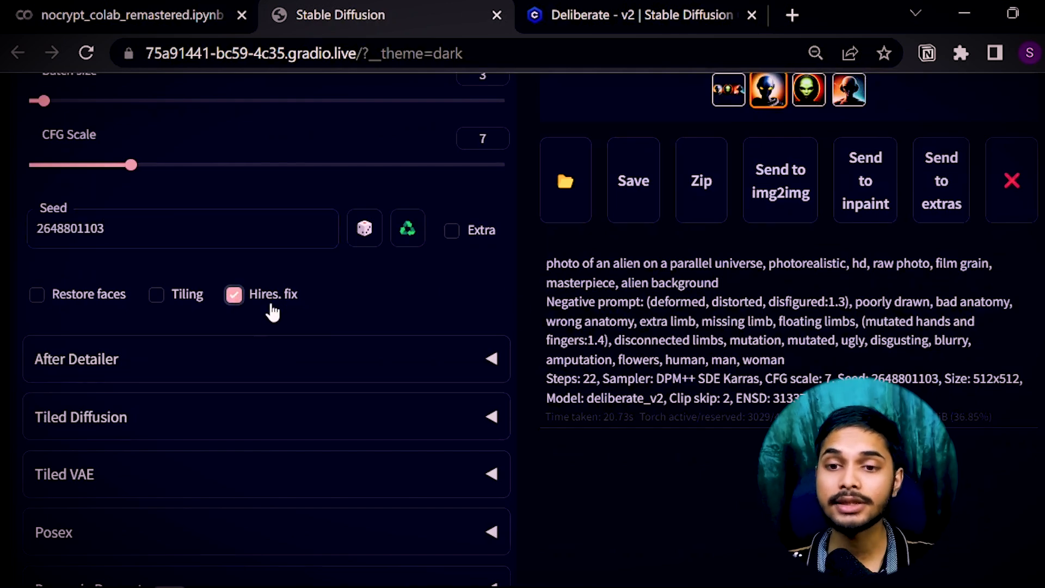
scroll(189, 283, up, 4)
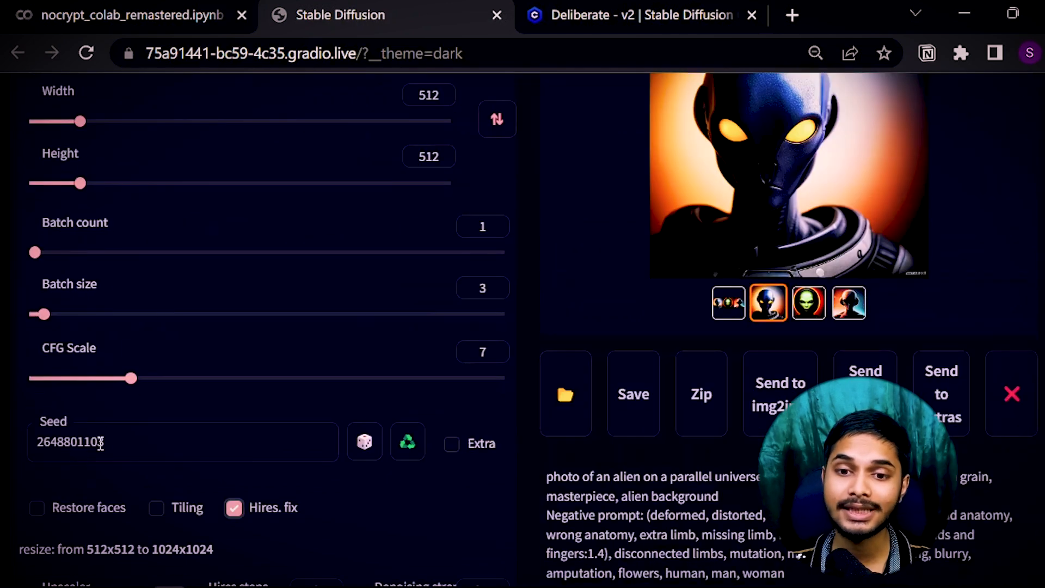
double_click(102, 441)
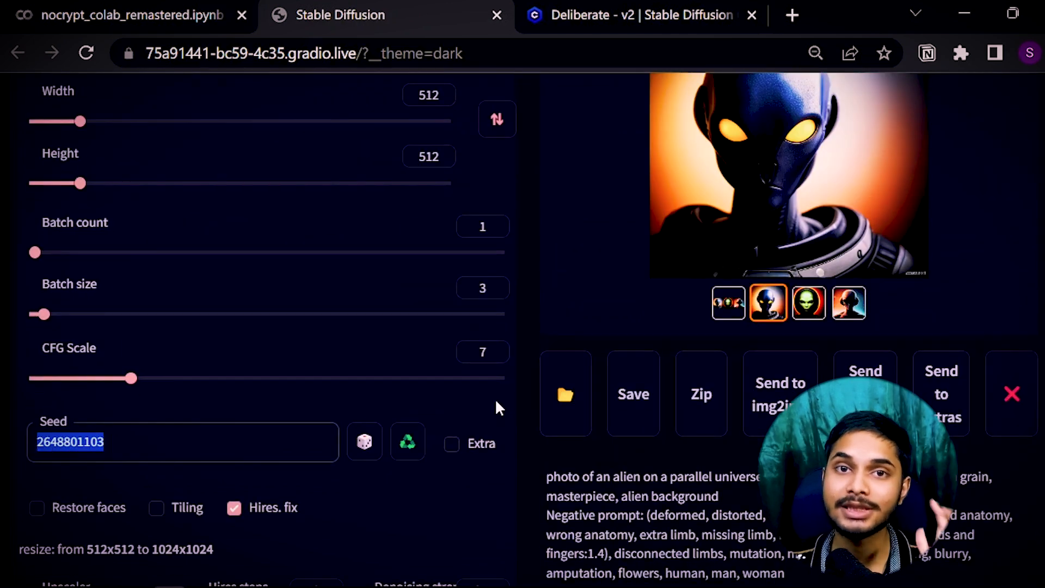
scroll(326, 403, down, 4)
click(133, 407)
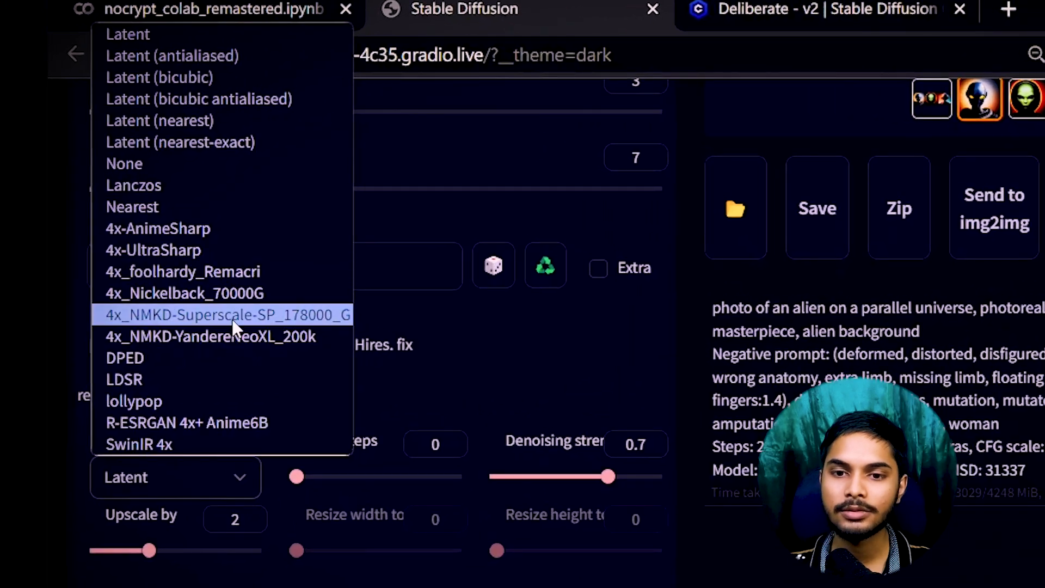
click(232, 318)
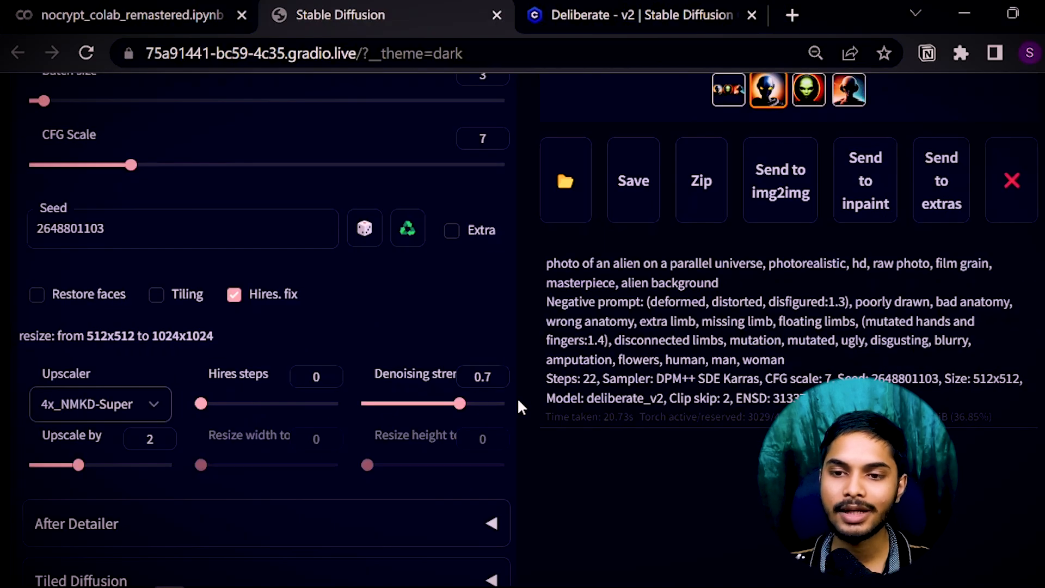
Lower denoising strength from 0.7 to 0.4 and generate at 1024x1024.
scroll(517, 403, up, 8)
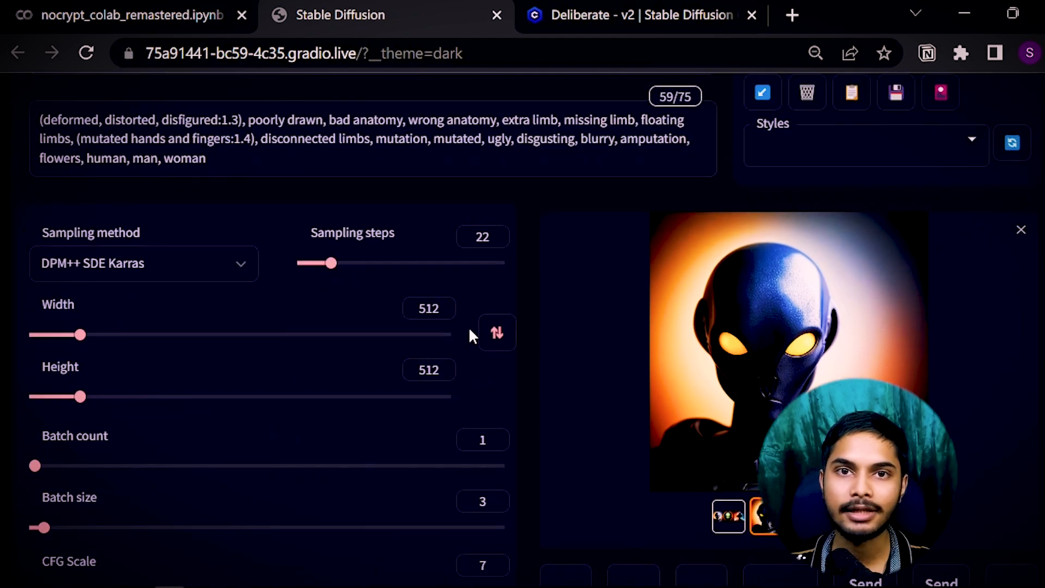
scroll(473, 331, down, 8)
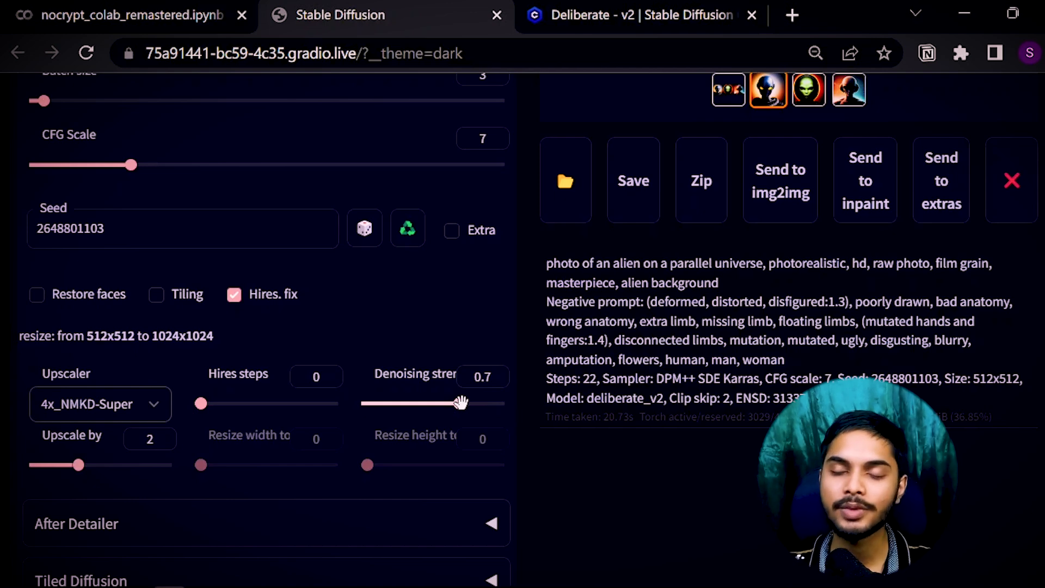
drag(460, 404, 420, 404)
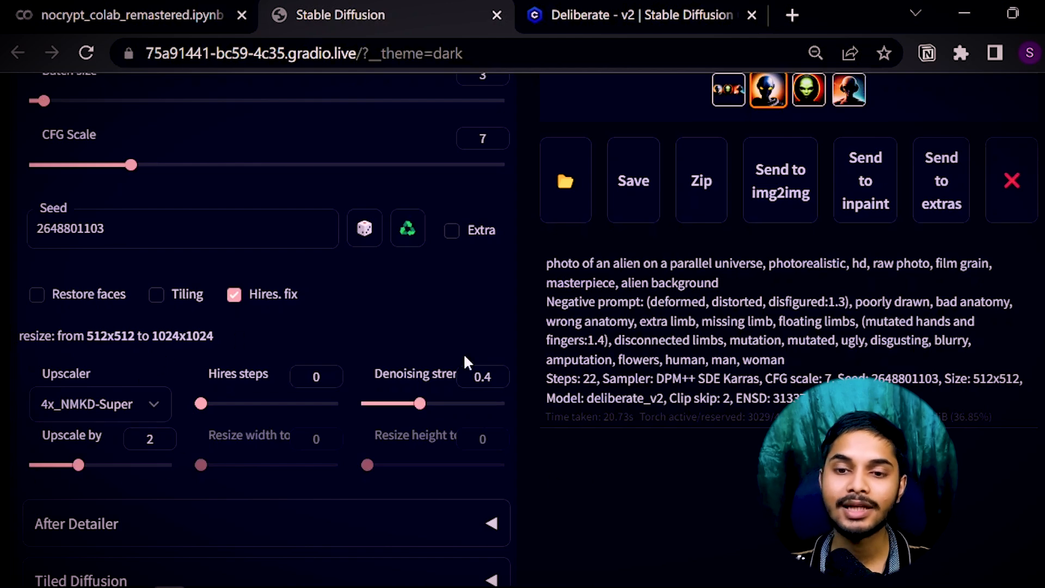
scroll(507, 465, up, 13)
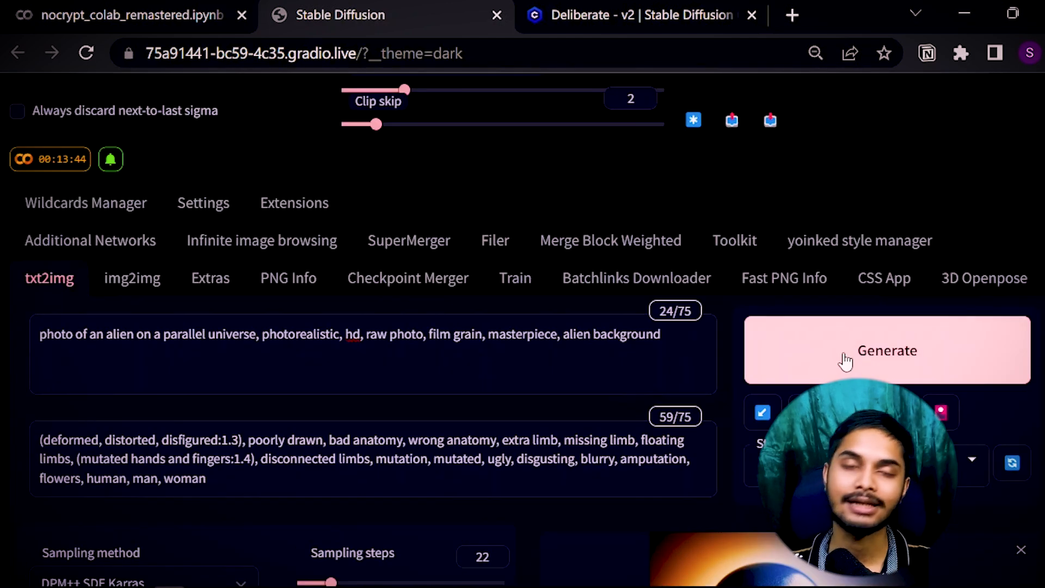
click(845, 361)
scroll(619, 386, down, 4)
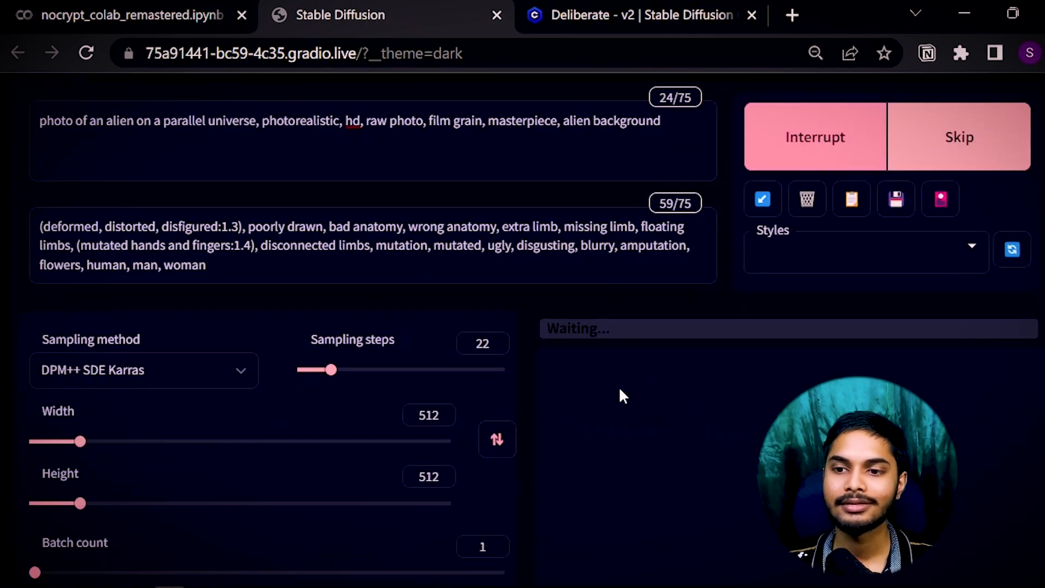
scroll(624, 397, down, 2)
scroll(535, 394, up, 4)
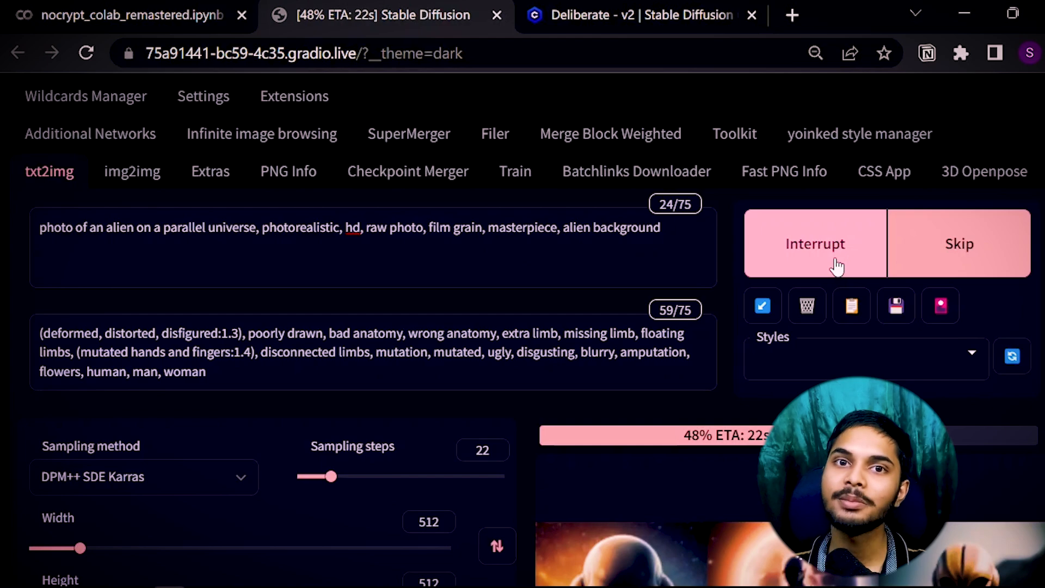
scroll(172, 170, down, 13)
scroll(136, 340, up, 6)
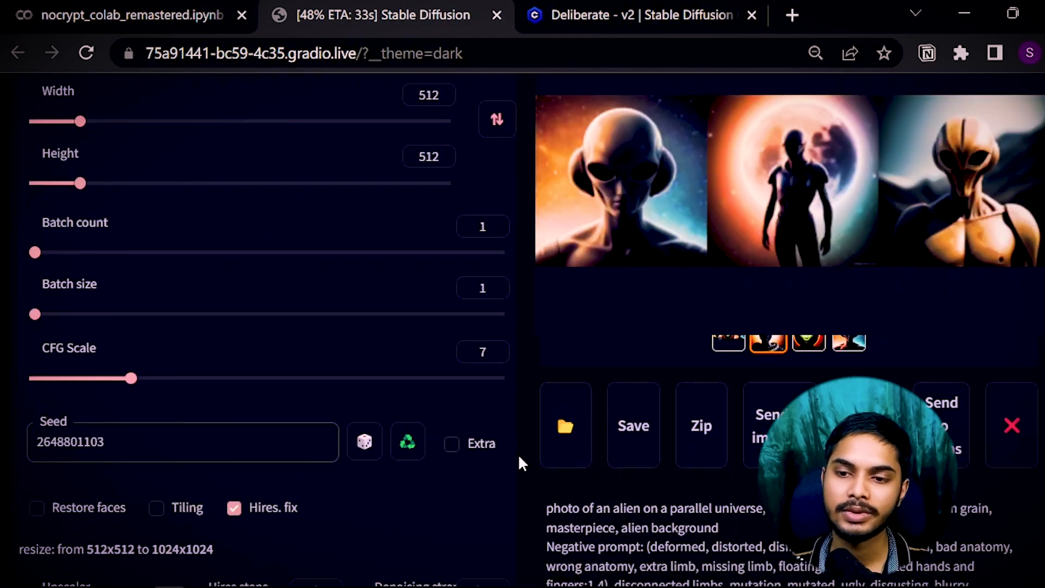
scroll(518, 457, down, 6)
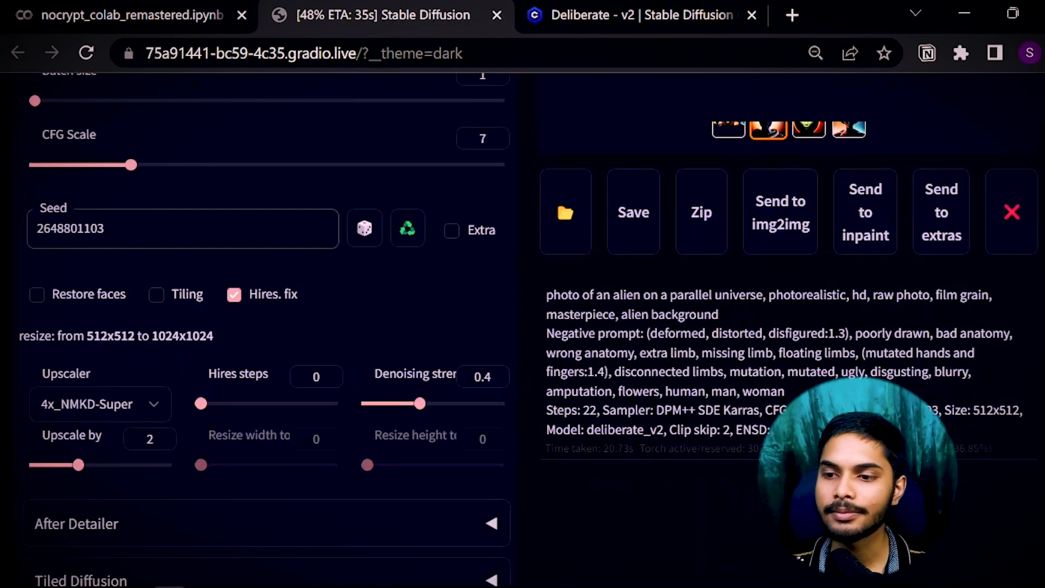
scroll(218, 435, up, 8)
drag(106, 548, 83, 548)
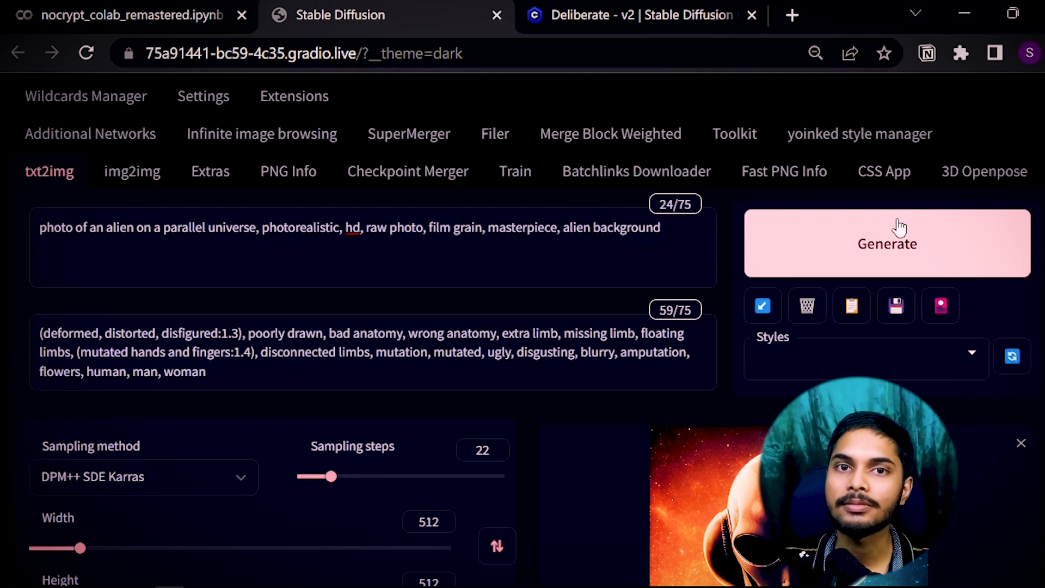
click(862, 245)
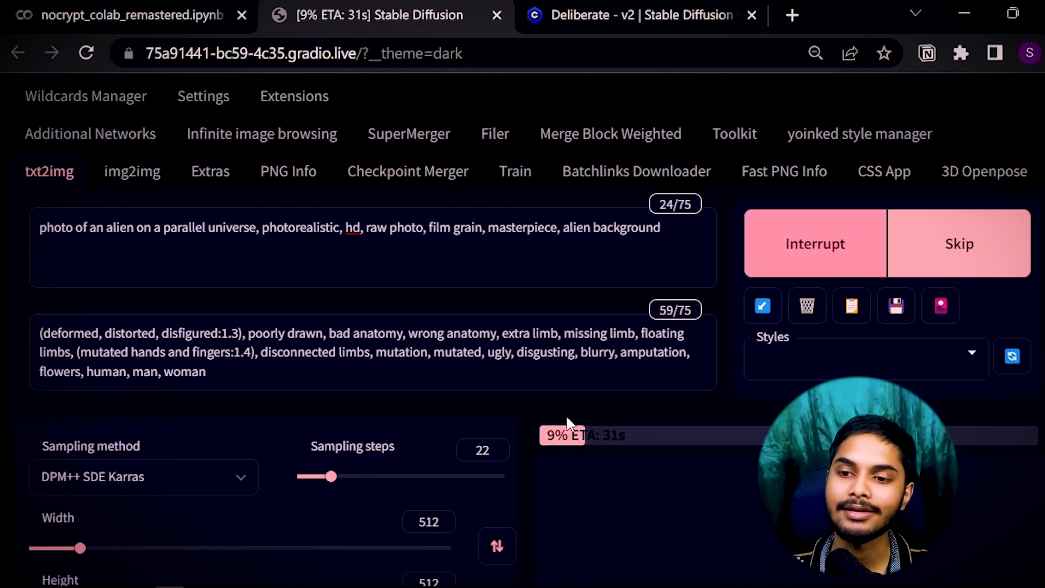
scroll(536, 413, down, 4)
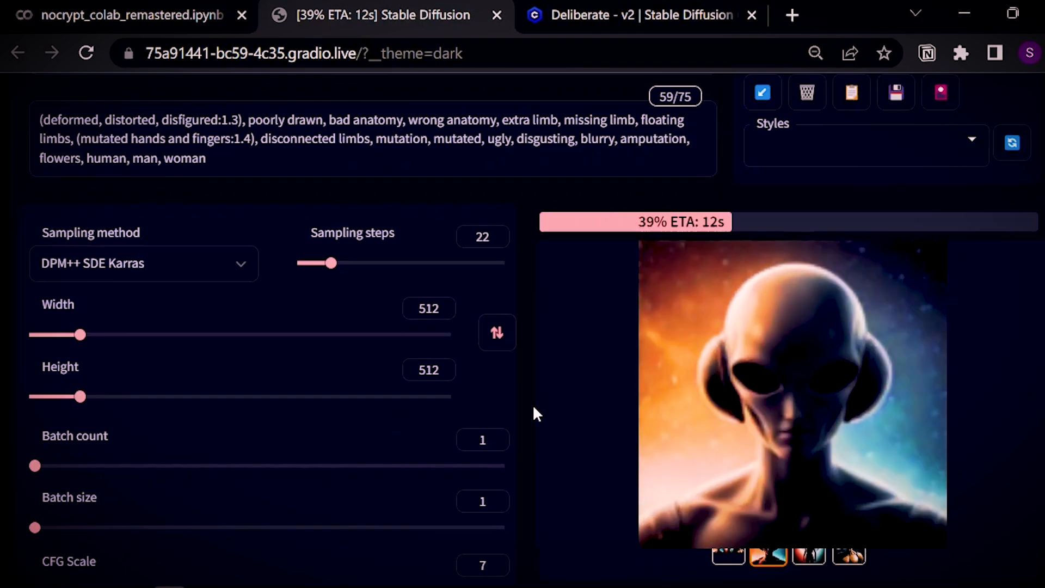
scroll(815, 208, down, 2)
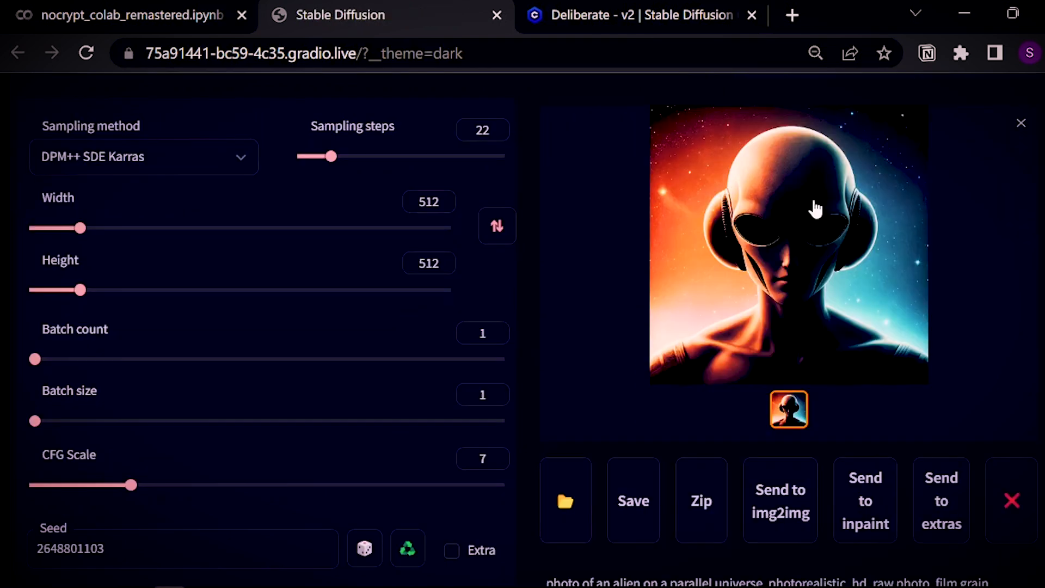
Save the upscaled alien as 00009-deliberate_v2_2648801103.png.
right_click(815, 209)
click(890, 249)
click(516, 486)
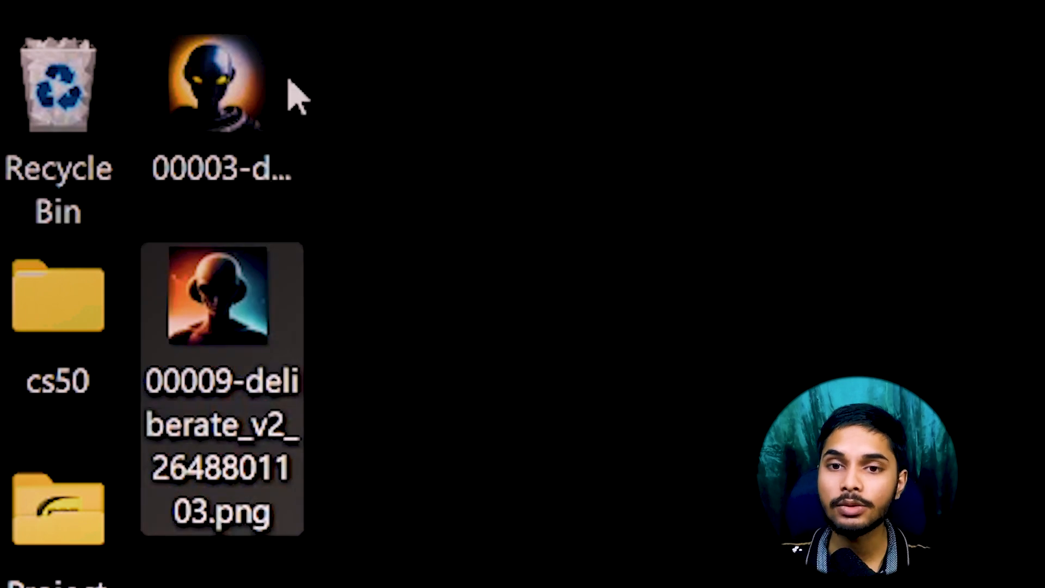
mouse_move(187, 273)
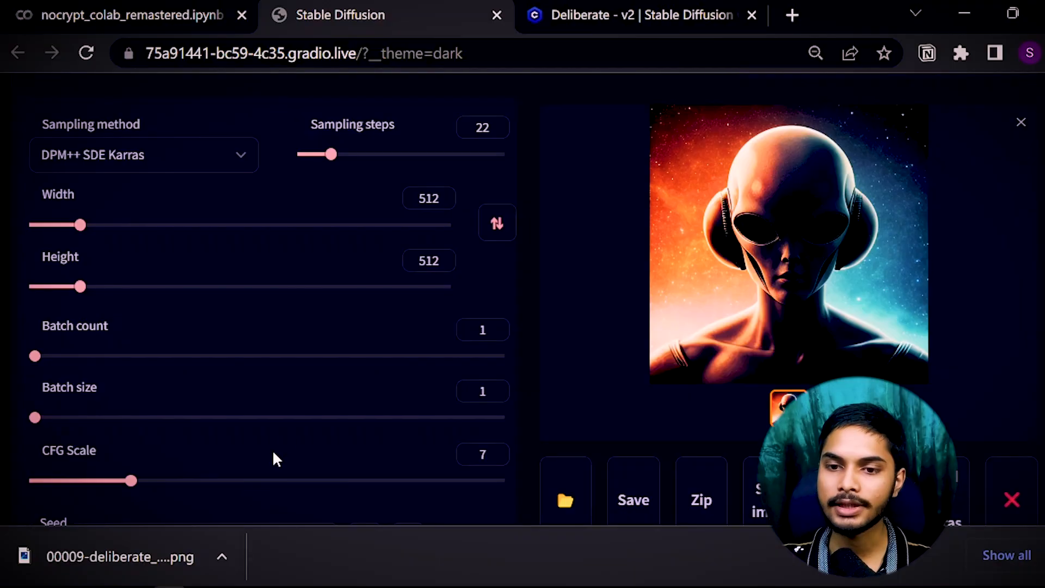
Load the saved alien PNG in PNG Info and send its settings to txt2img.
click(291, 427)
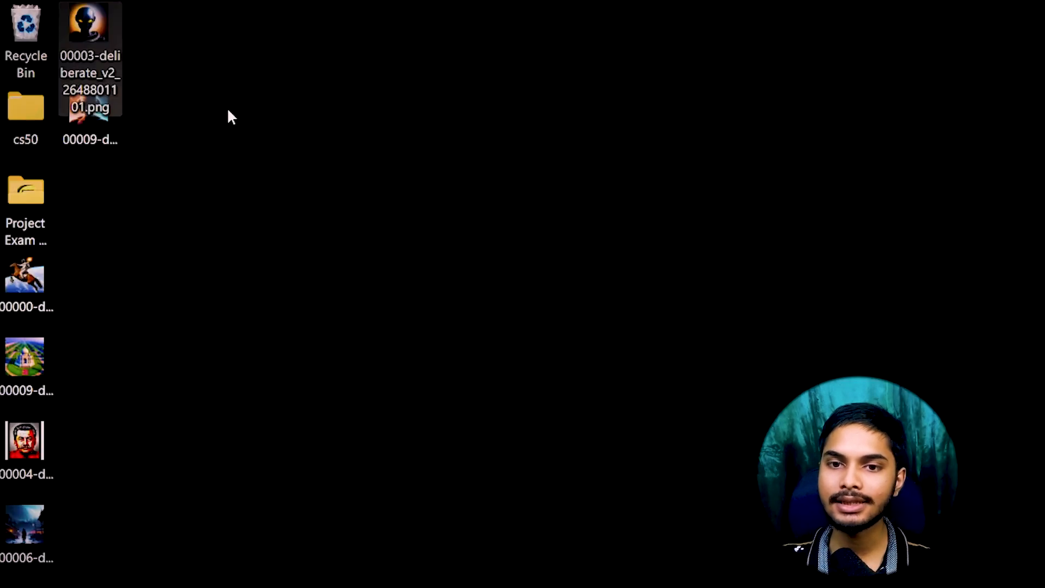
drag(92, 76, 279, 308)
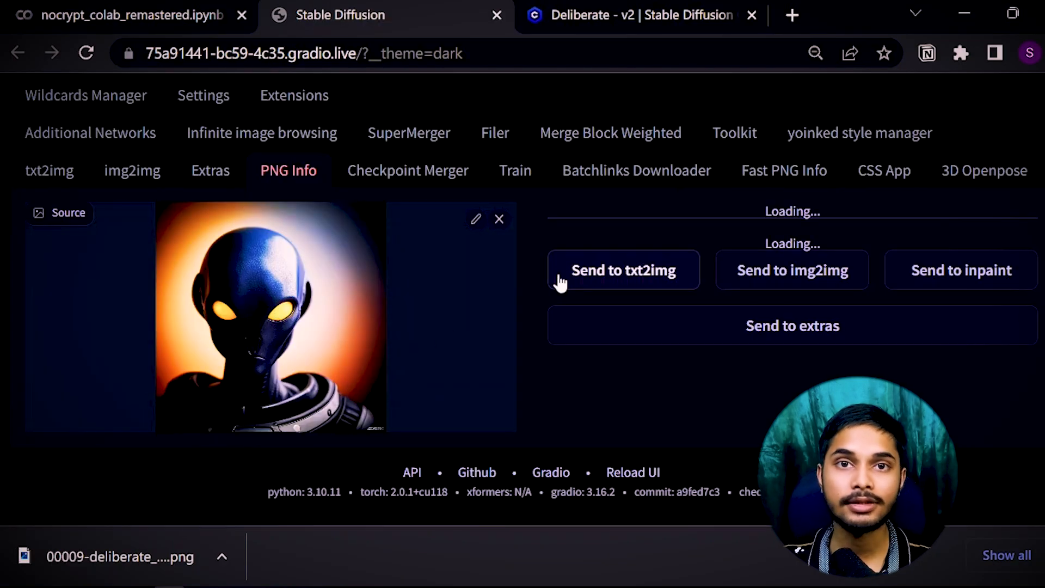
click(581, 268)
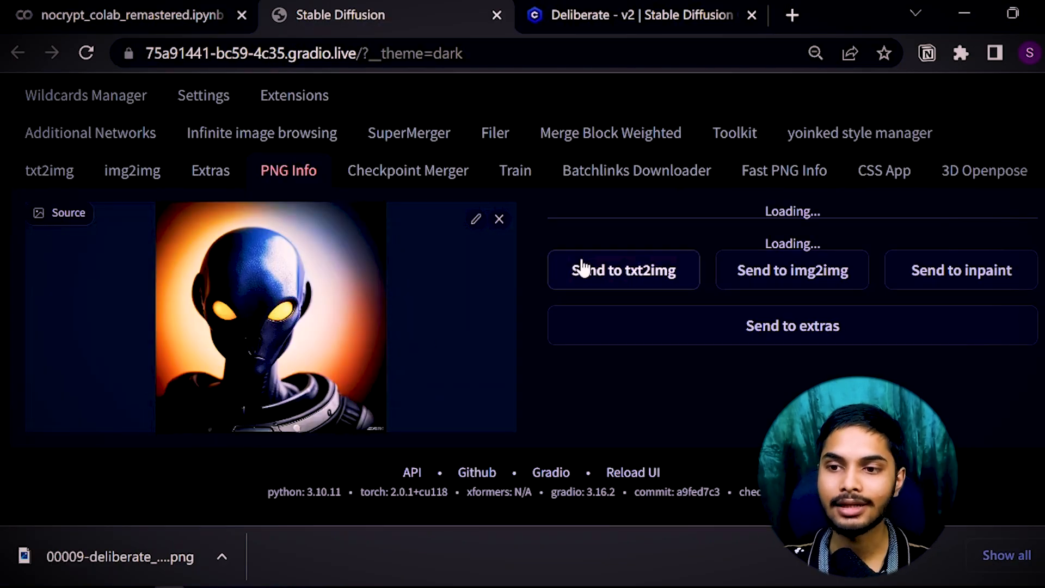
Enable Hires. fix and start generating the image.
scroll(245, 430, down, 10)
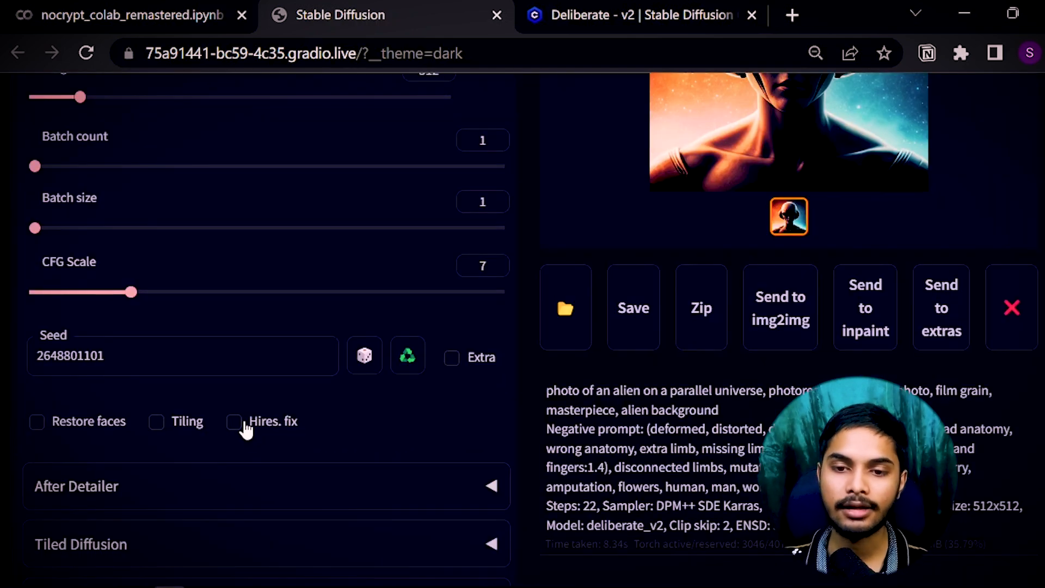
click(246, 430)
scroll(143, 477, up, 10)
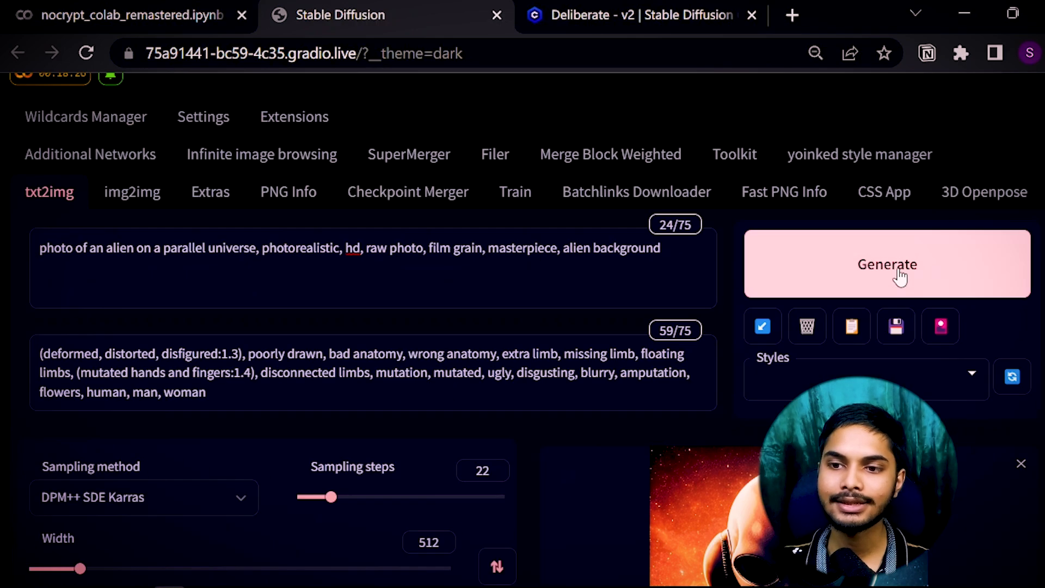
click(899, 277)
scroll(538, 436, down, 6)
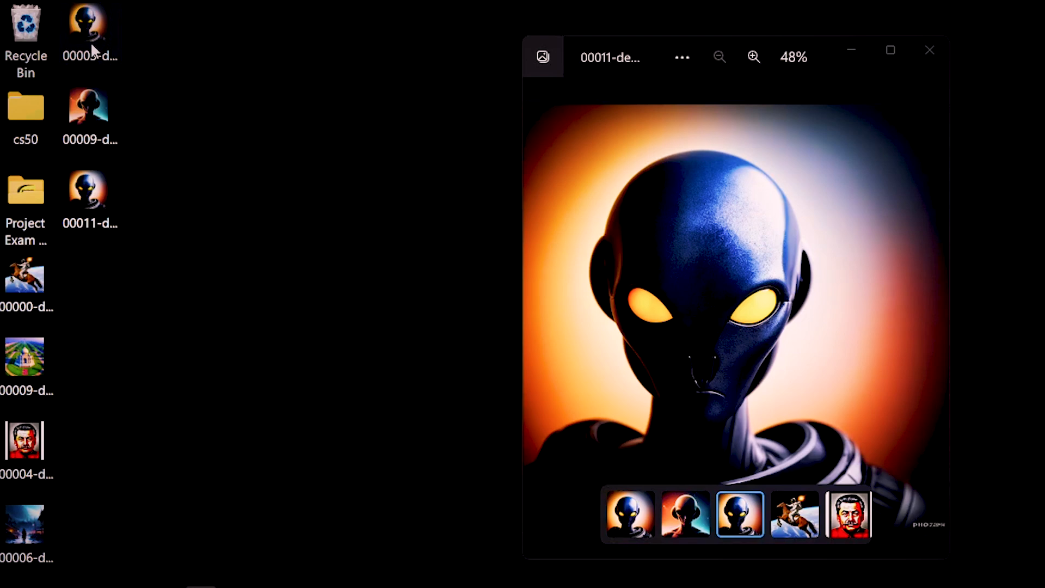
Open 00003 beside 00011 in Photos and zoom in to compare their detail.
double_click(89, 30)
drag(857, 45, 399, 31)
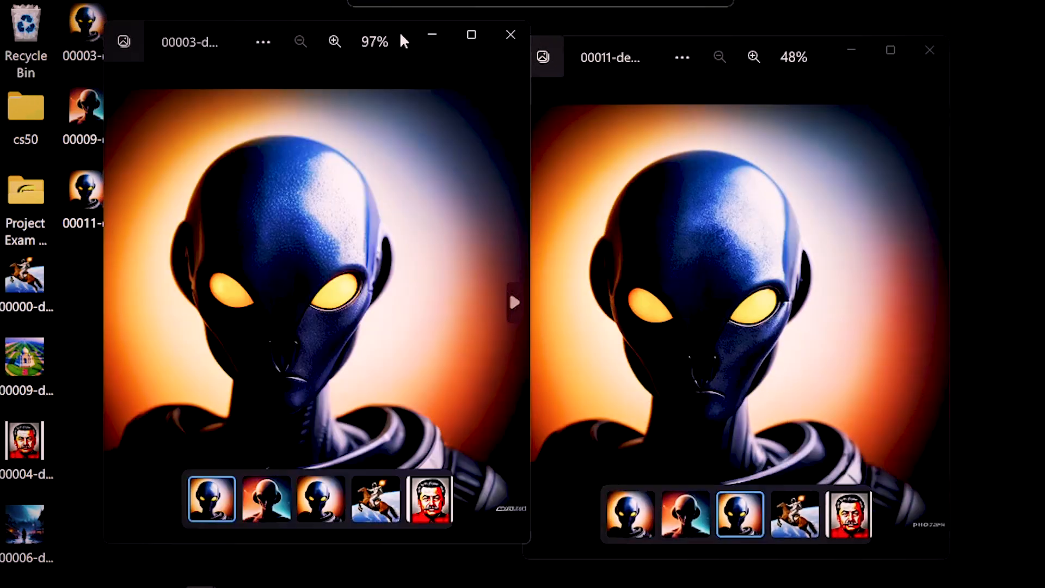
scroll(256, 261, up, 5)
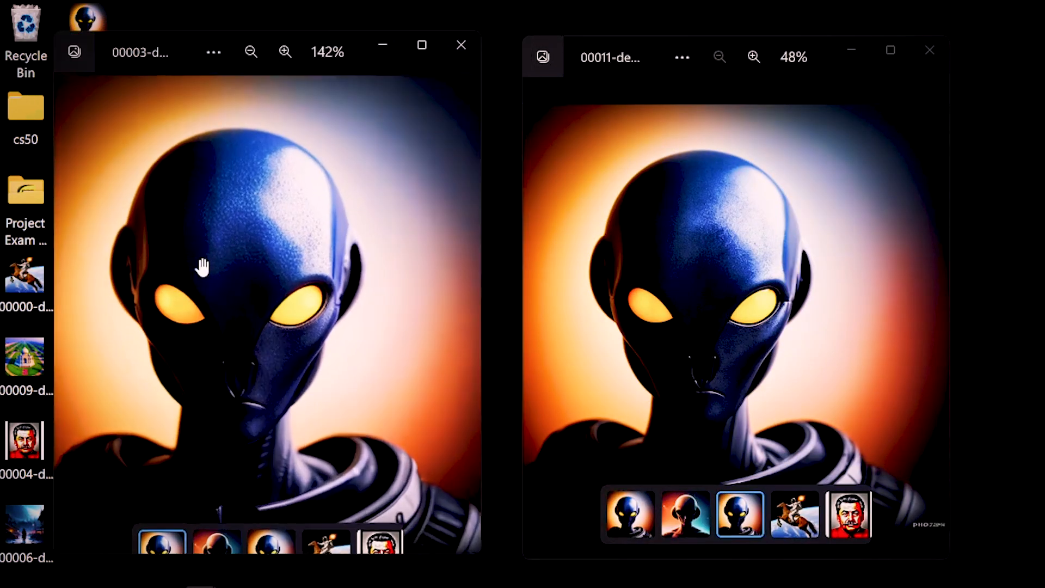
click(770, 215)
scroll(770, 214, up, 4)
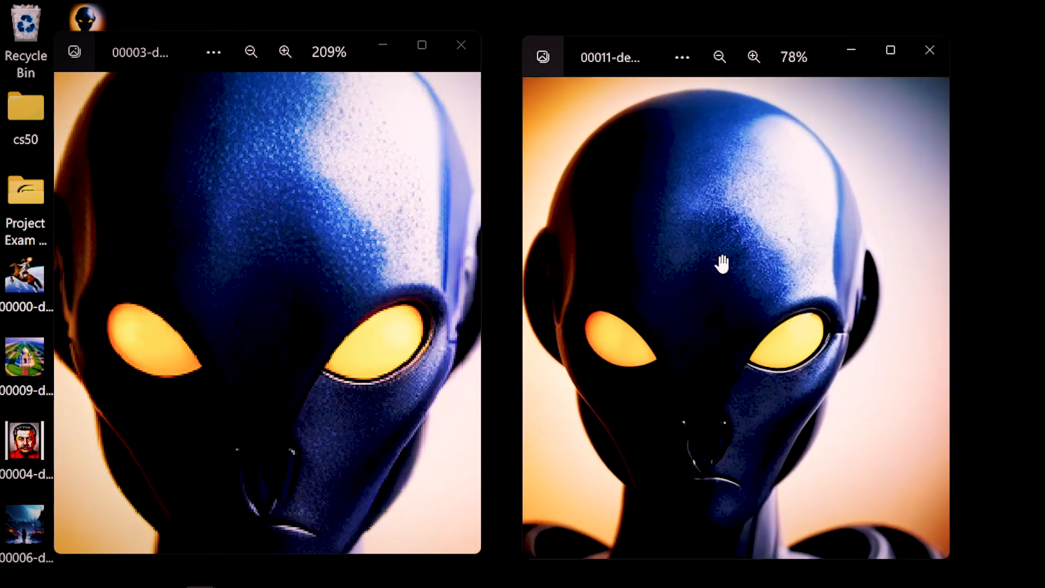
scroll(762, 264, down, 2)
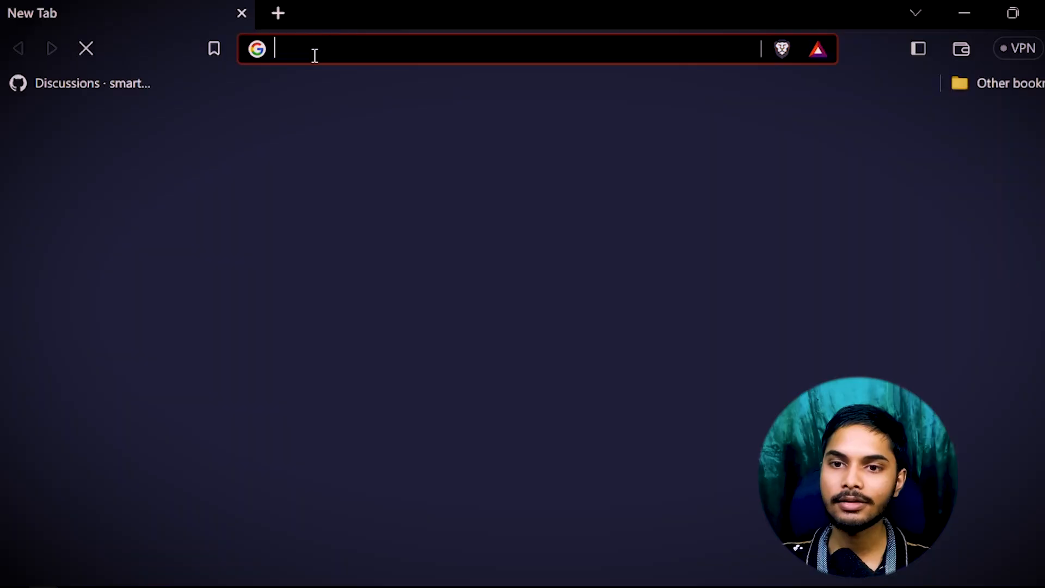
Go to civitai.com and copy the MeinaMix (Meina V9) download link.
text(civitai.com)
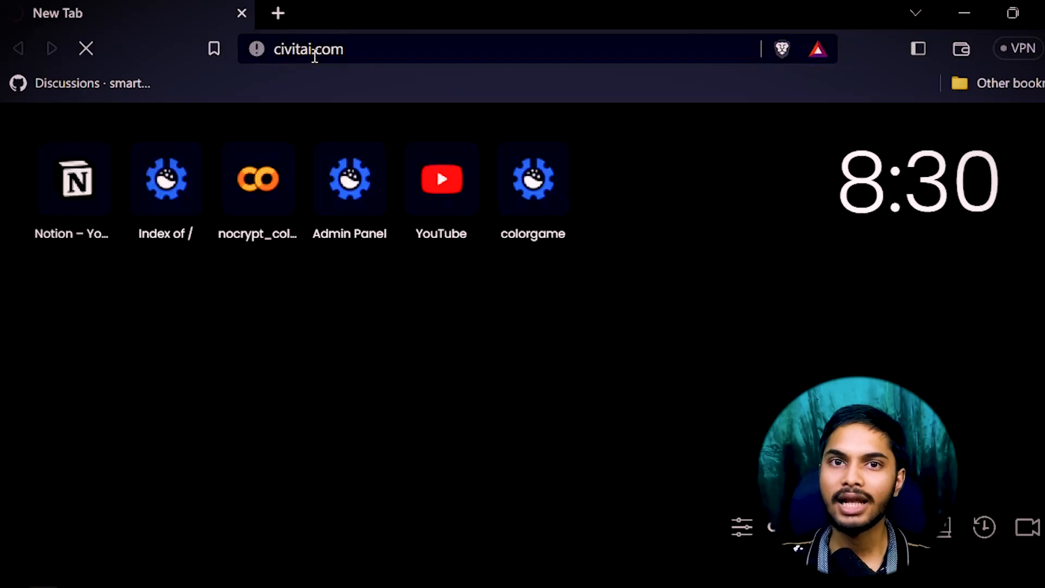
key(Return)
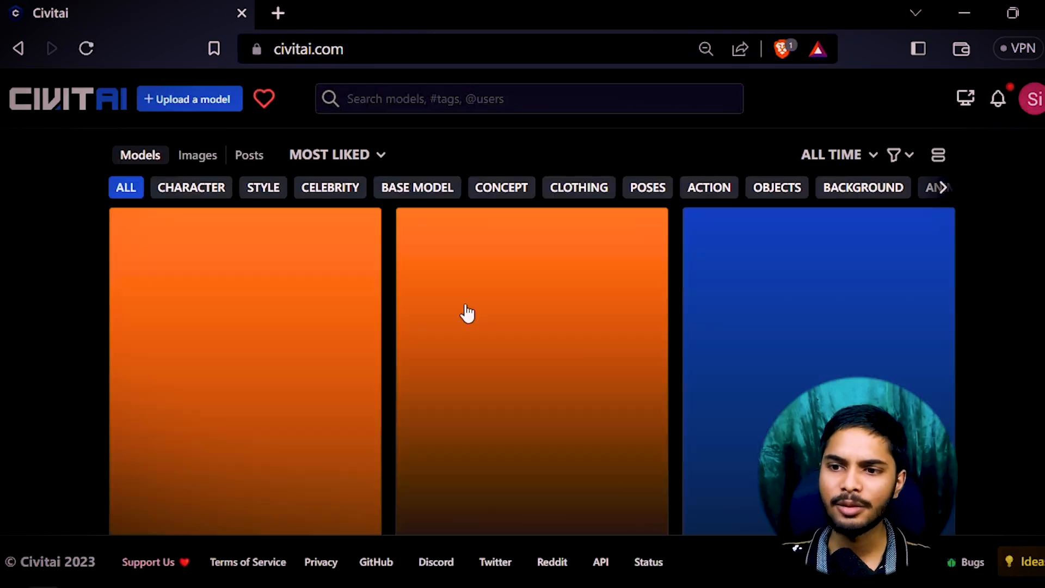
scroll(817, 327, down, 3)
scroll(817, 327, up, 2)
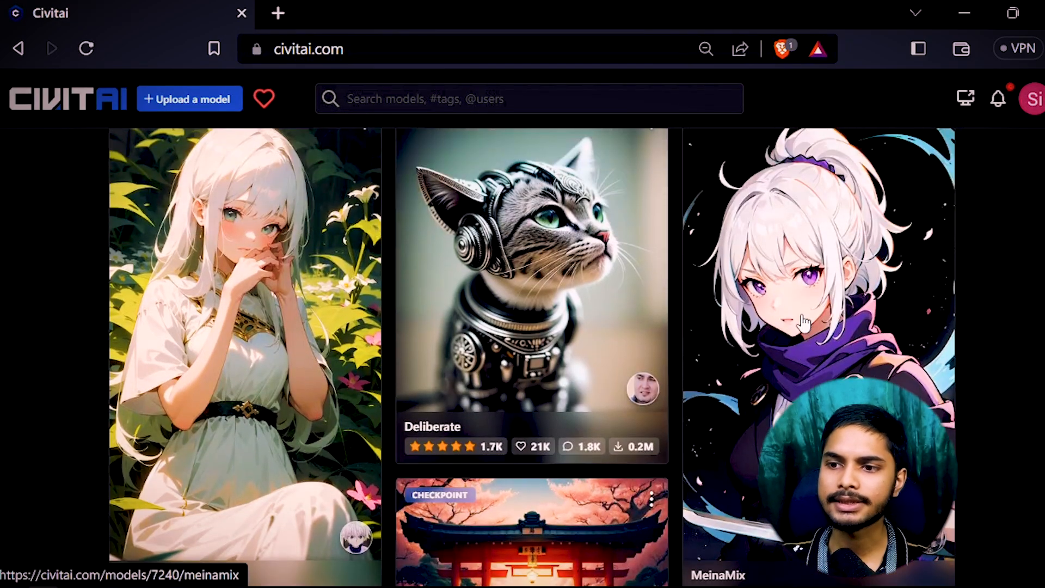
right_click(799, 272)
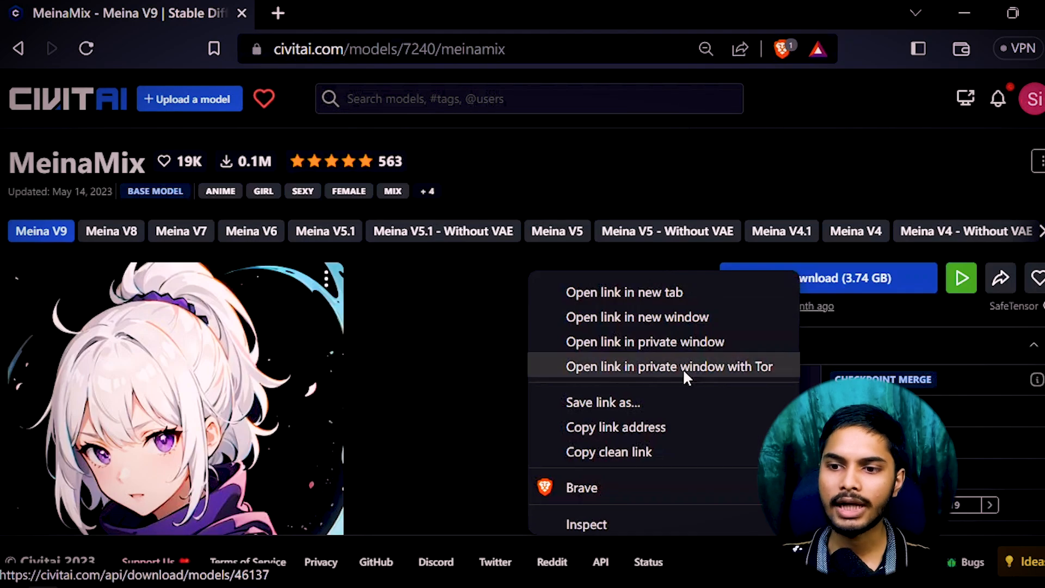
click(609, 422)
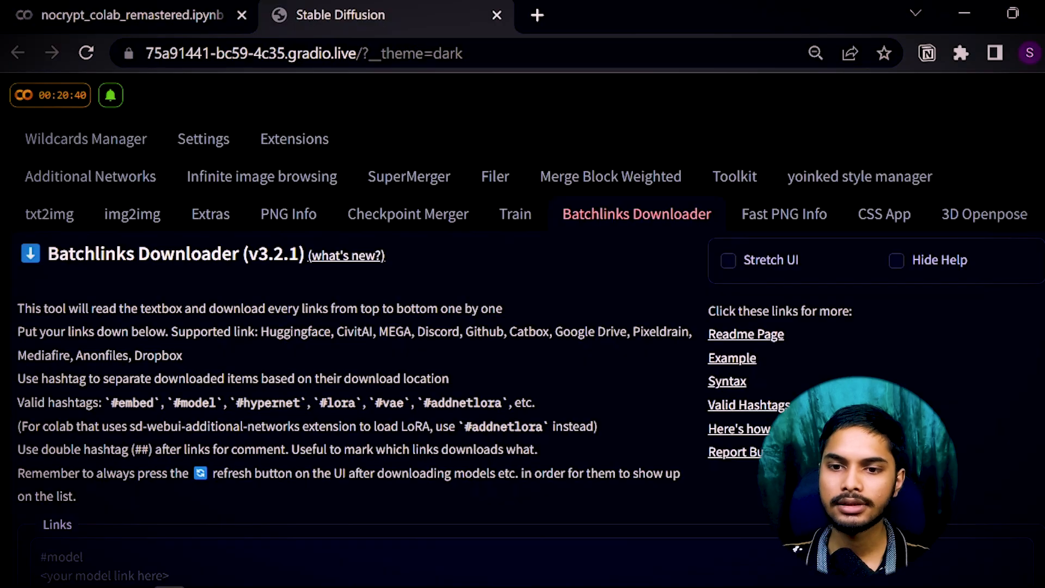
scroll(168, 452, down, 2)
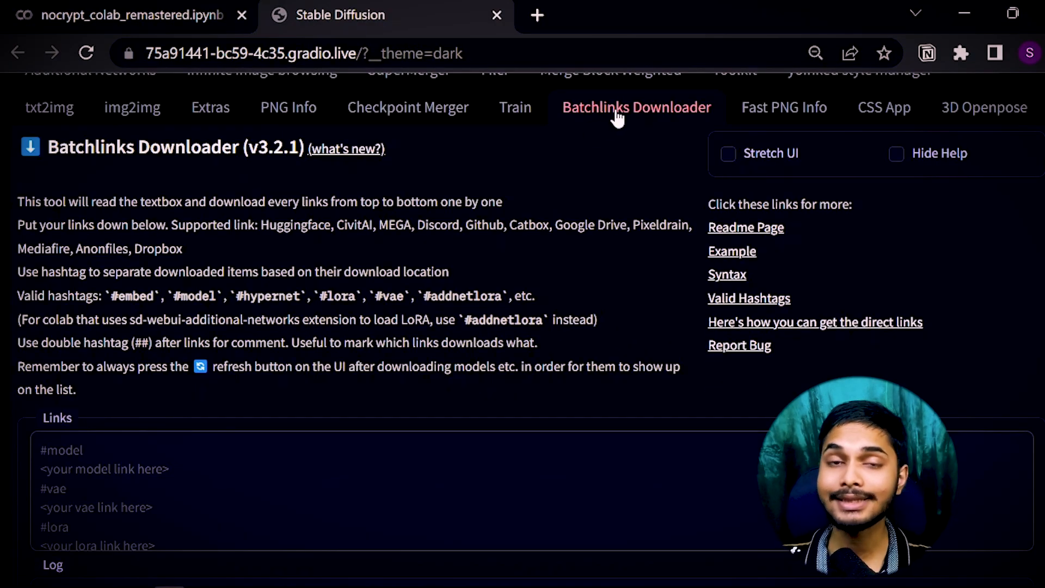
List the MeinaMix link under #model in Batchlinks, download it, and watch Colab's log.
scroll(112, 243, down, 4)
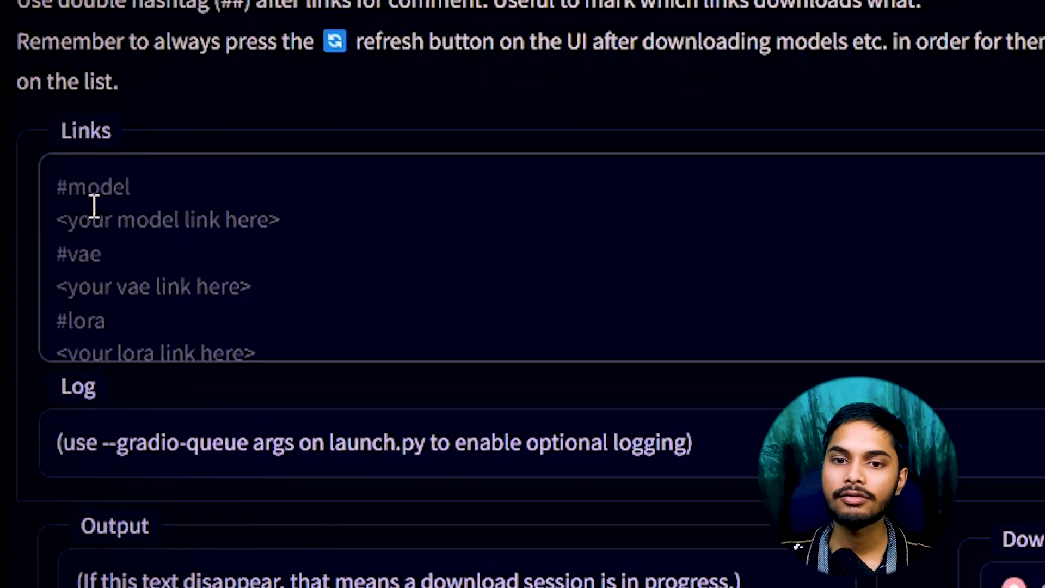
text(#model)
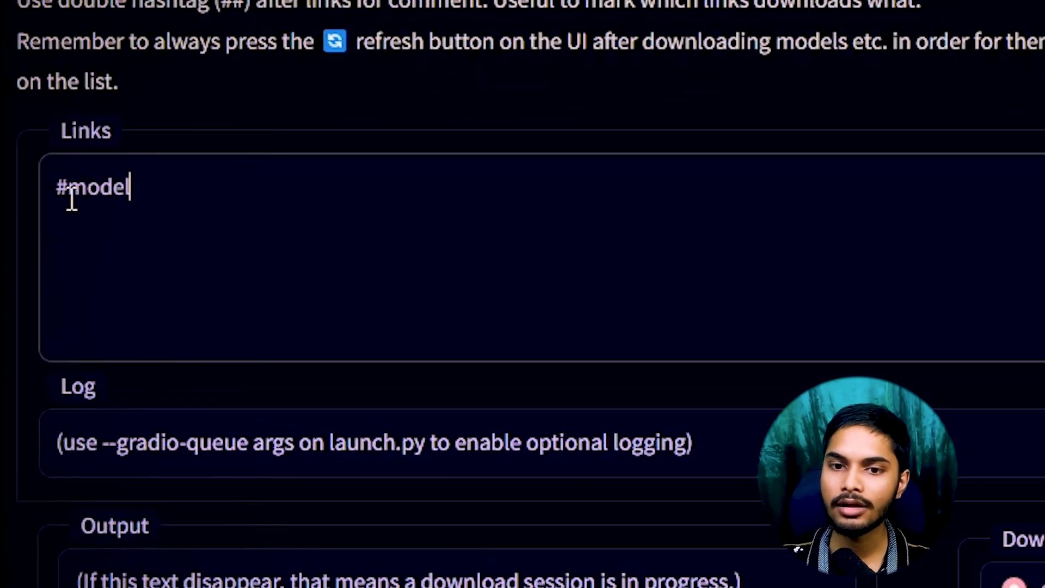
key(ctrl+v)
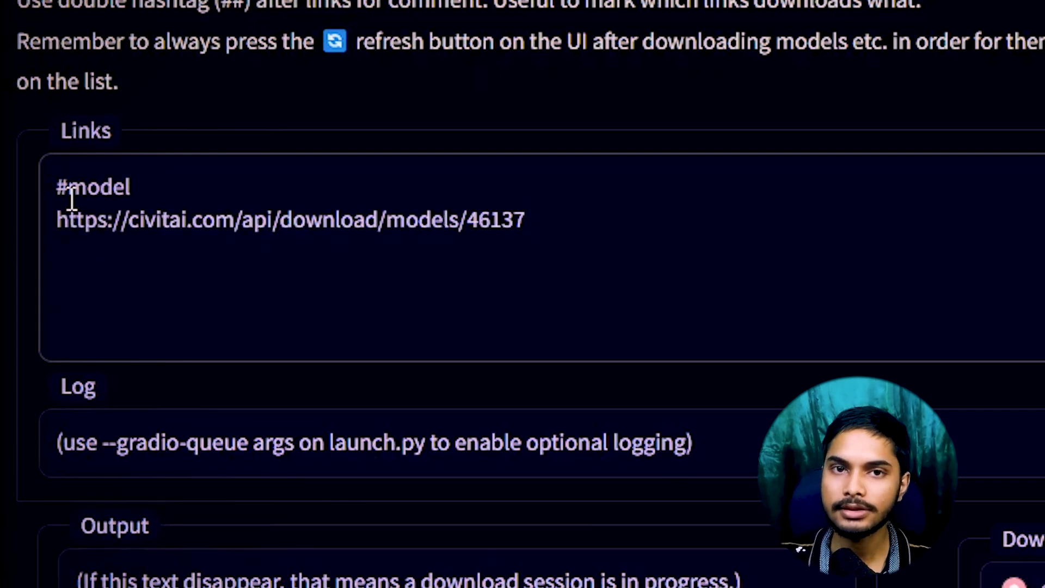
triple_click(350, 231)
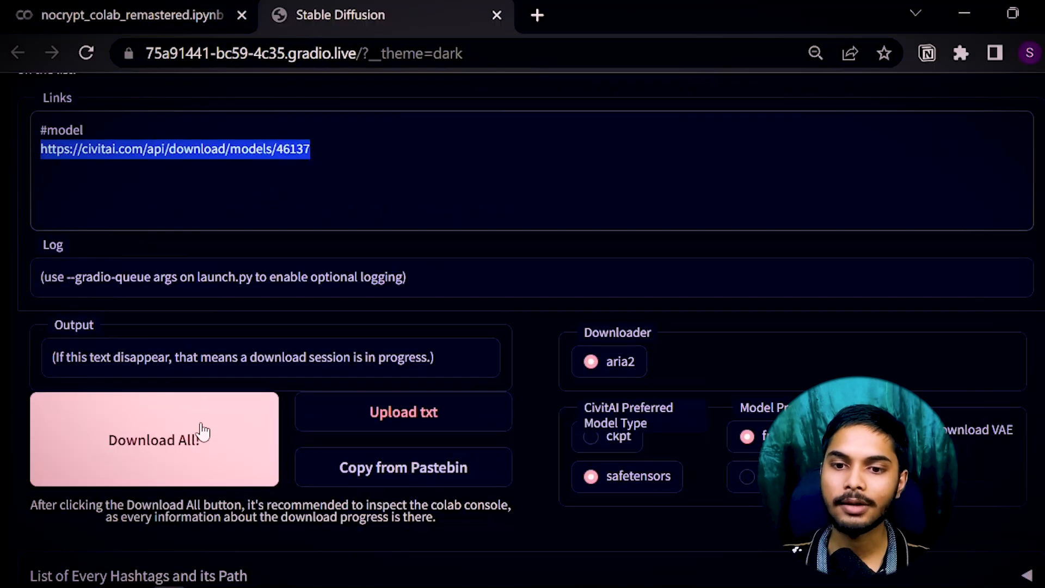
click(202, 431)
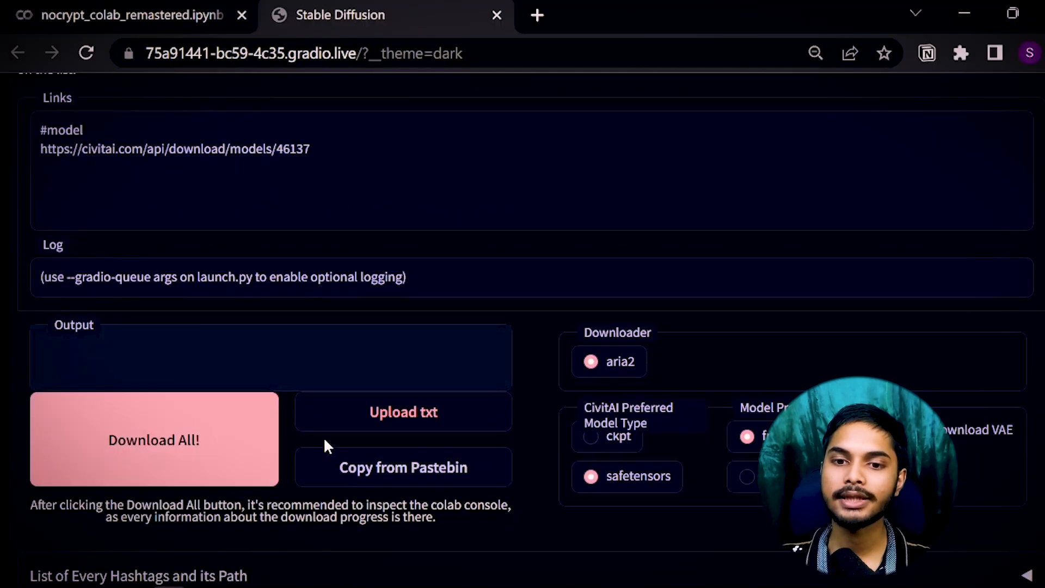
scroll(322, 435, up, 4)
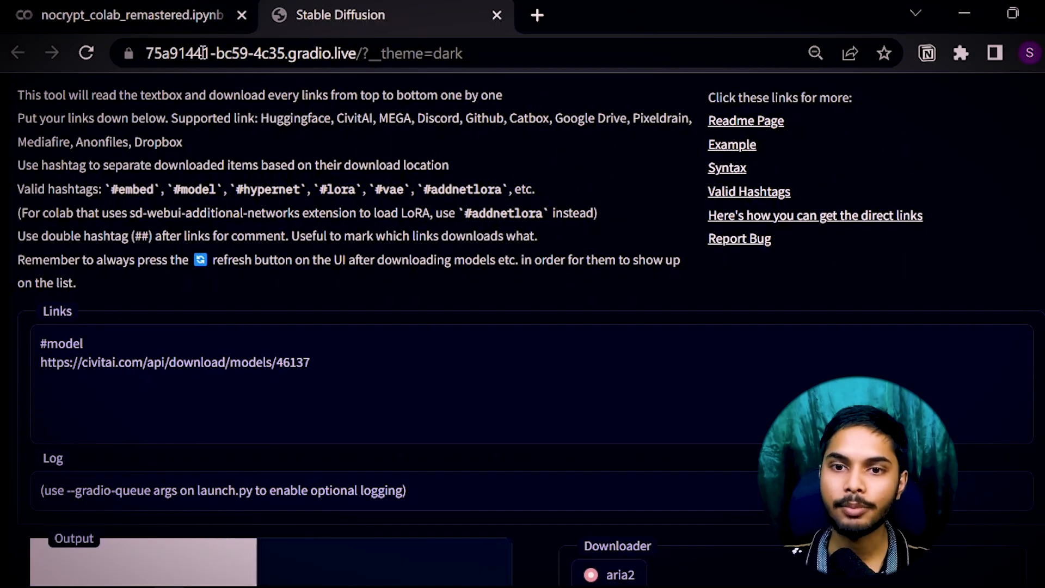
click(134, 7)
scroll(367, 439, up, 2)
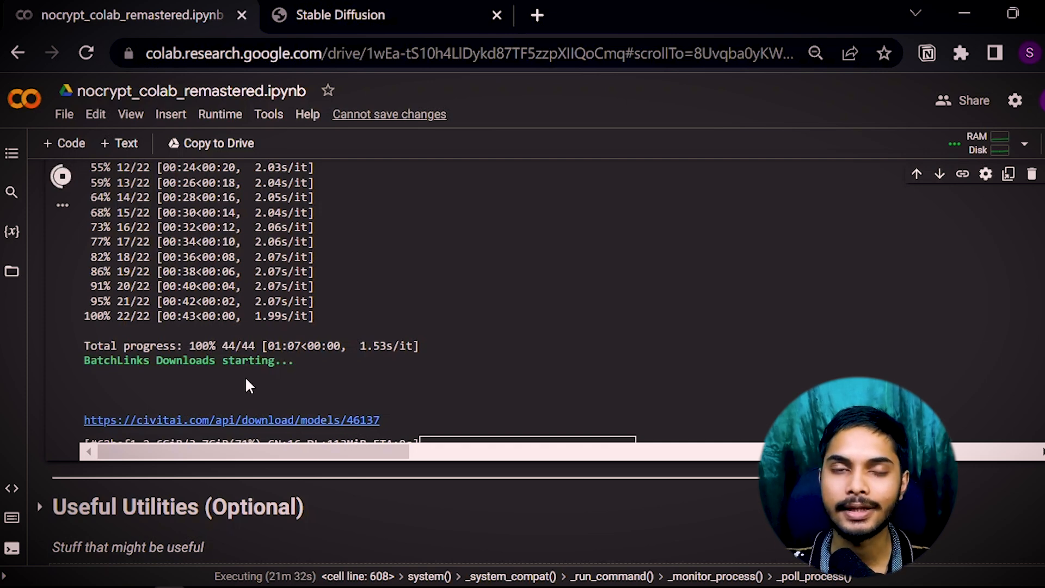
Refresh the txt2img checkpoint list and select meinamix_meinaV9.safetensors.
key(ctrl+Tab)
click(50, 428)
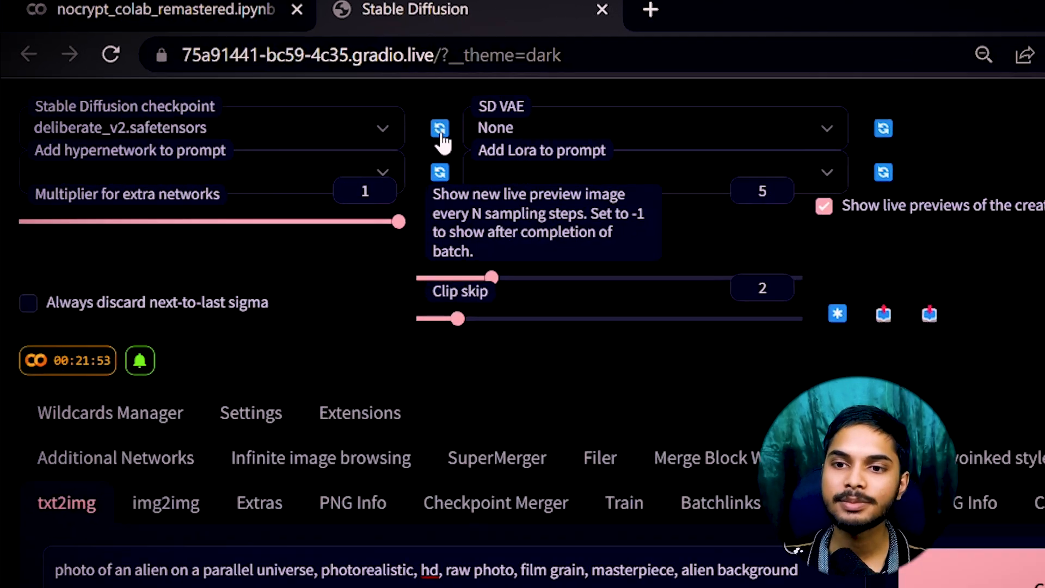
click(728, 180)
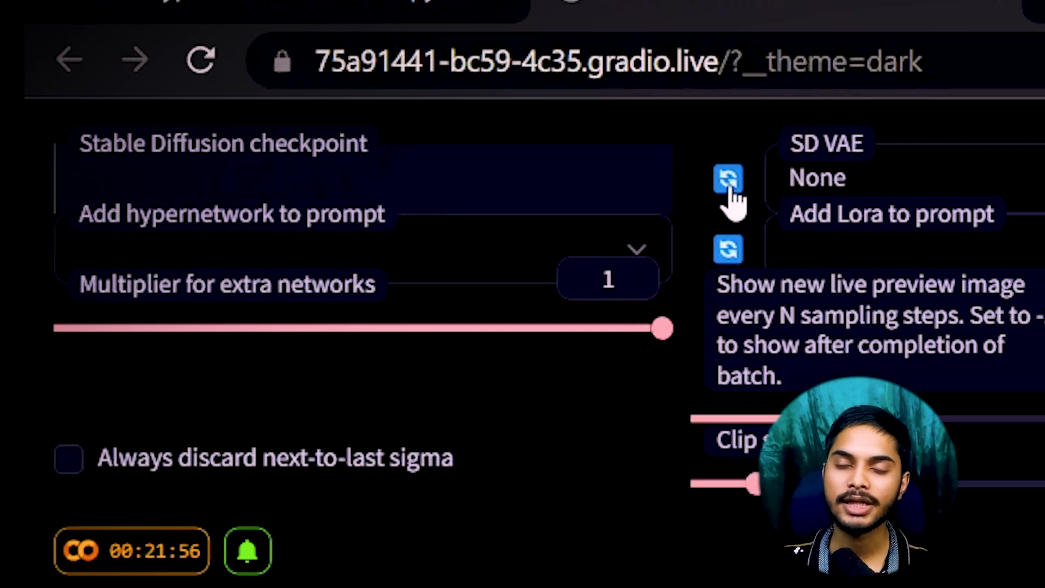
click(381, 178)
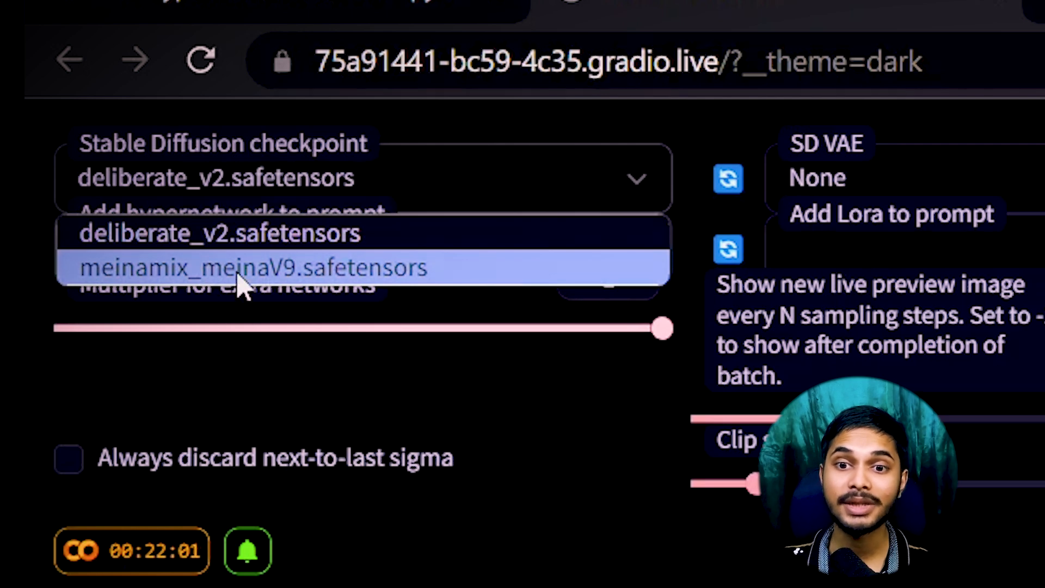
click(306, 275)
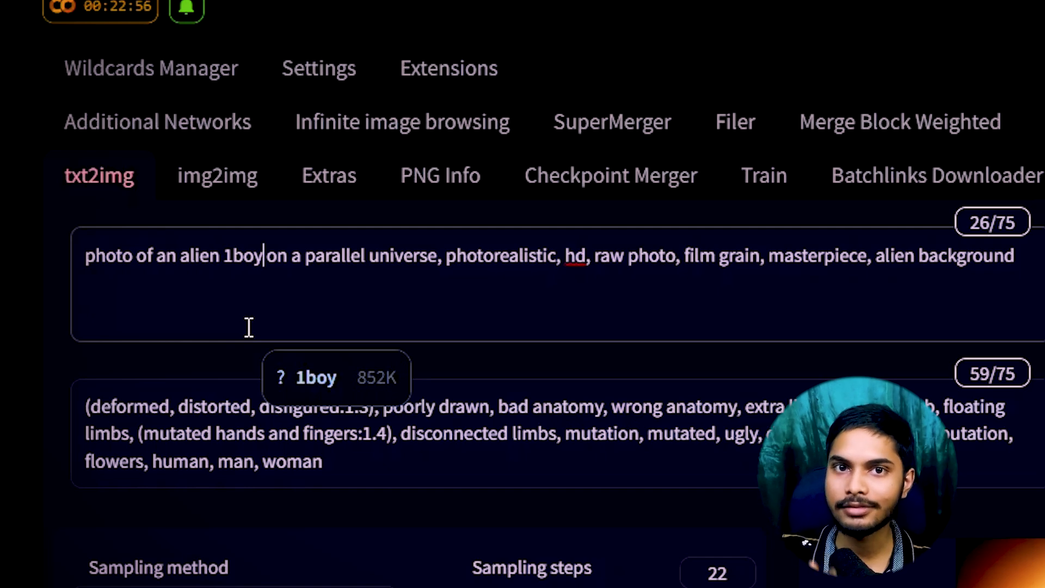
Rewrite the prompt to end 'parallel universe, space background, smiling, peace sign'.
drag(443, 255, 564, 256)
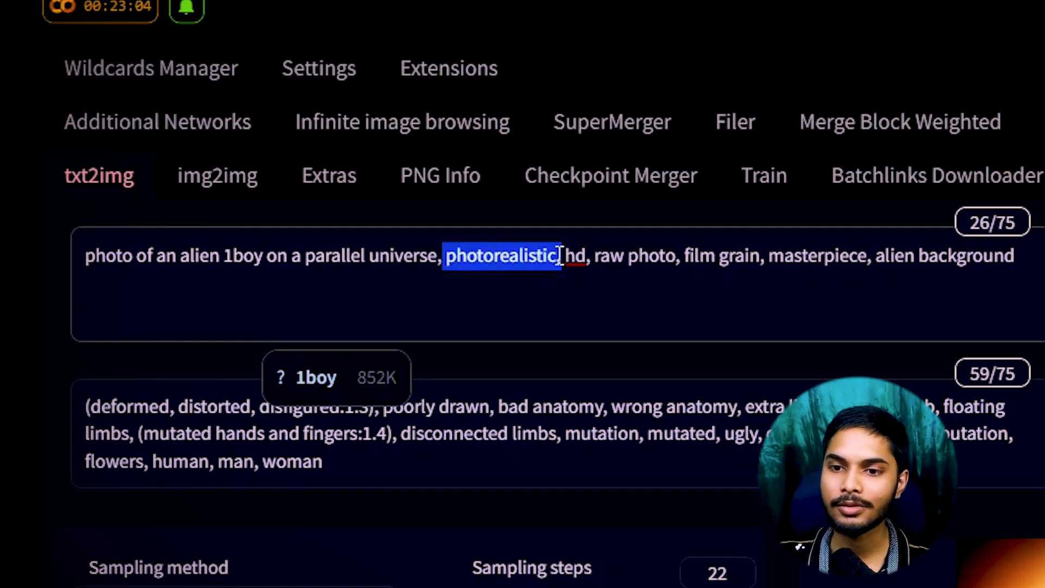
key(BackSpace)
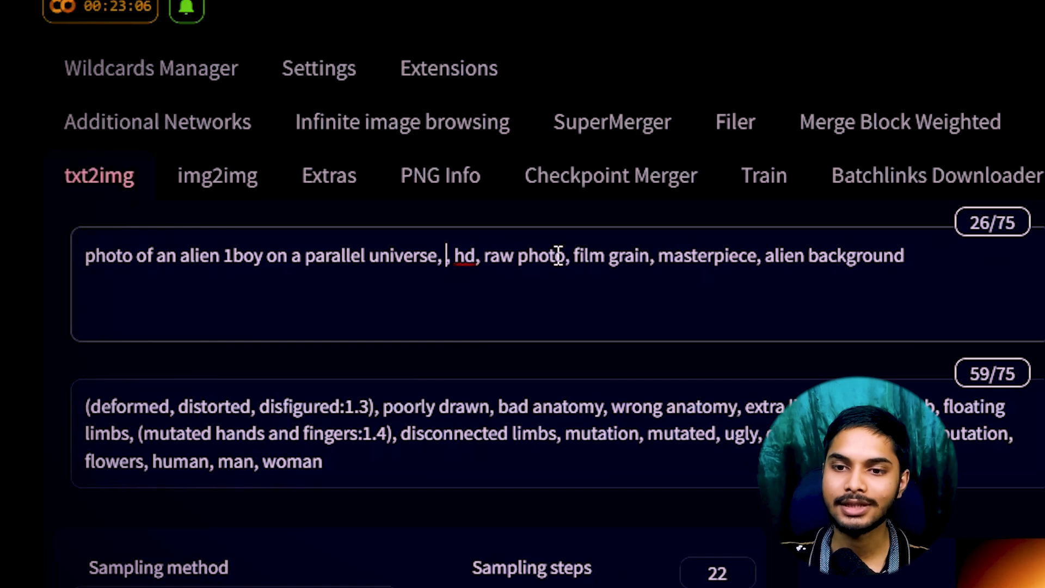
click(457, 260)
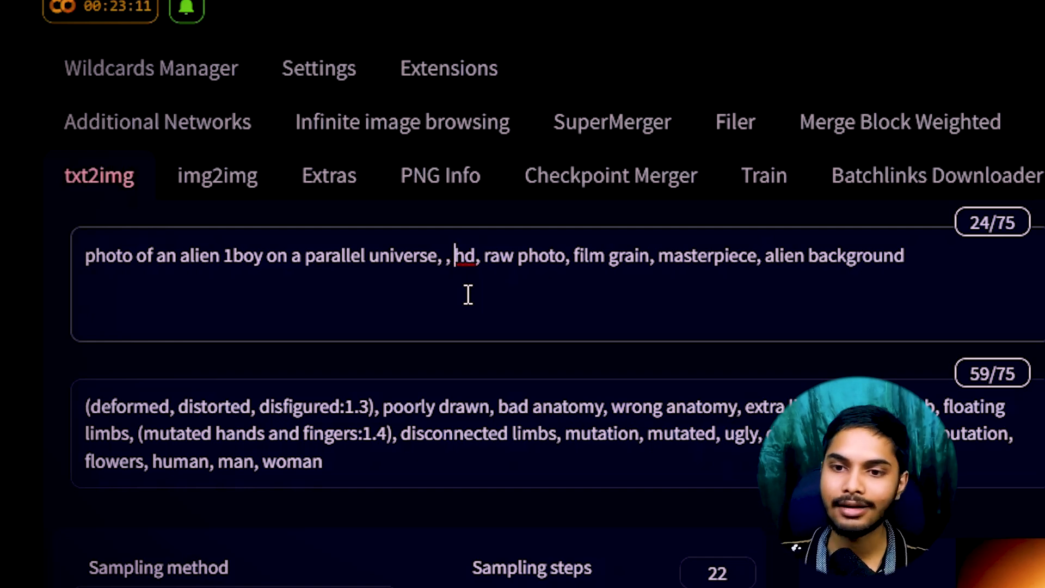
shift+click(971, 271)
key(BackSpace)
key(BackSpace)
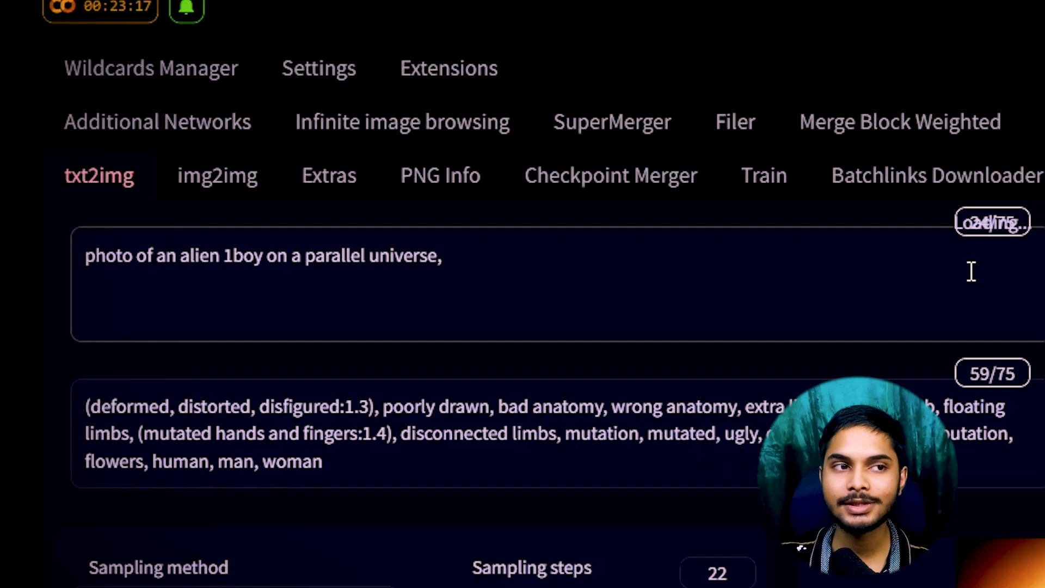
text(spac)
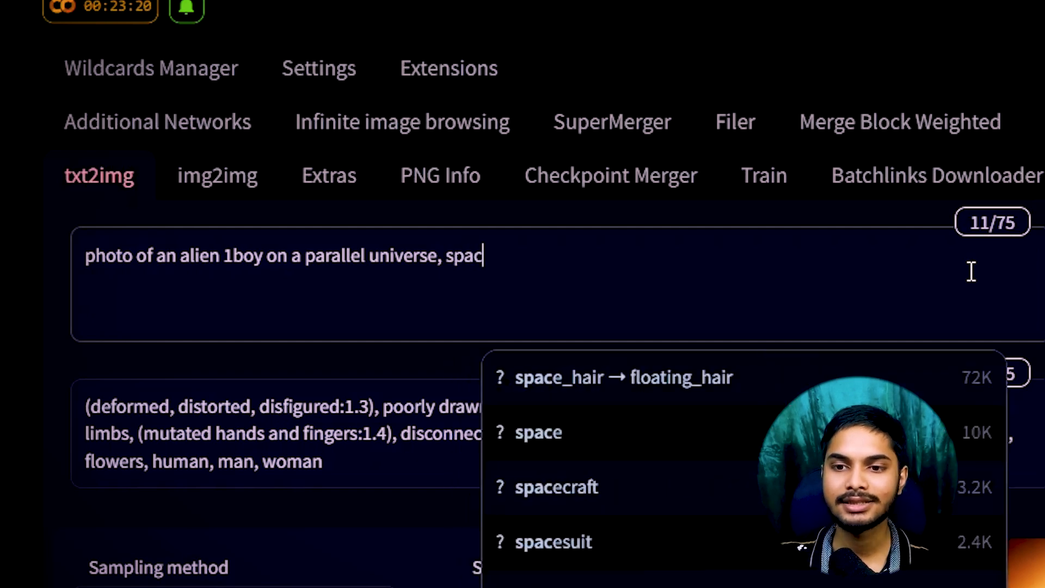
text(e background, smili)
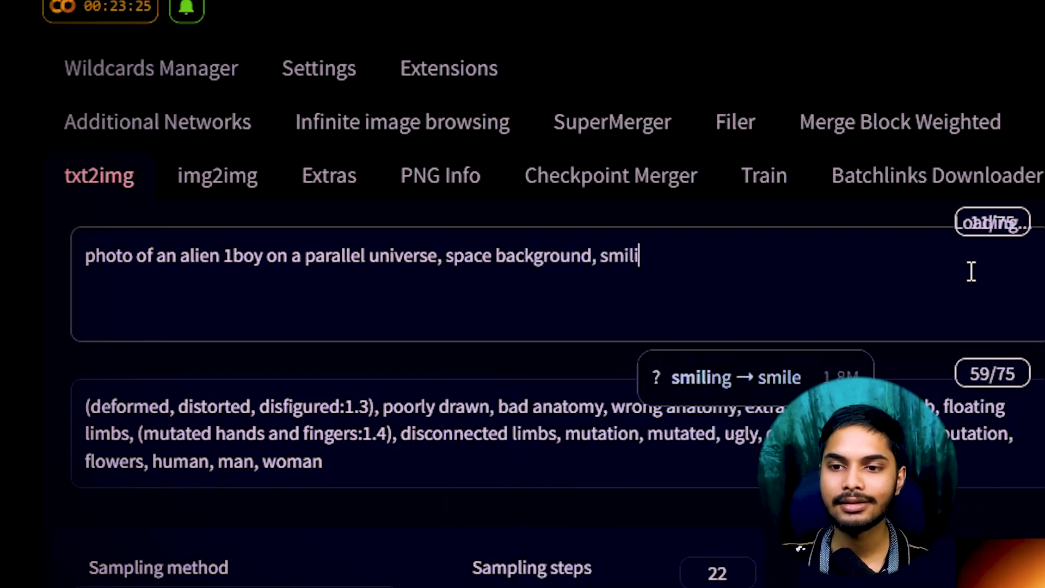
text(ng, peace s)
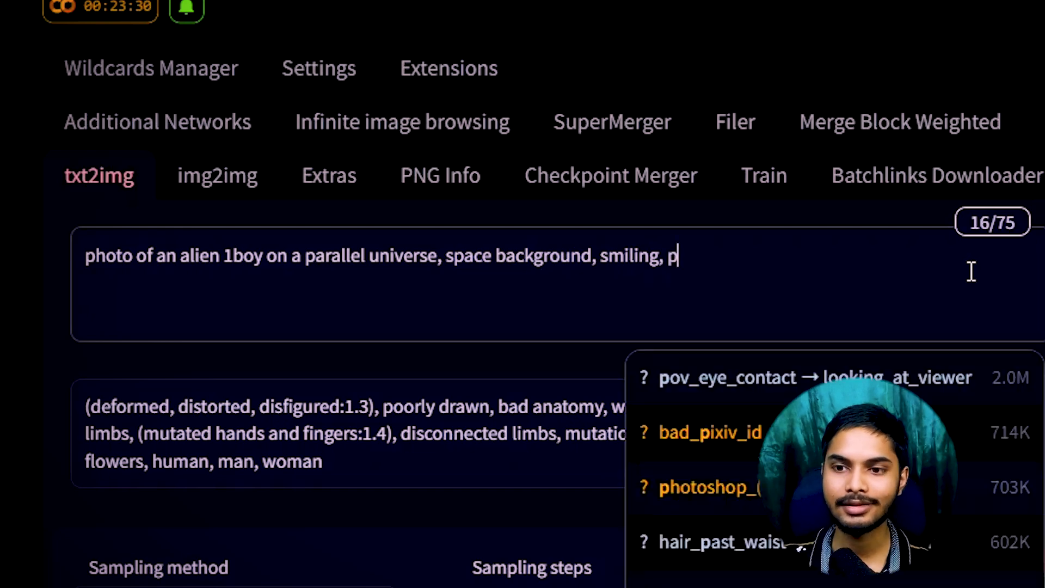
text(ign)
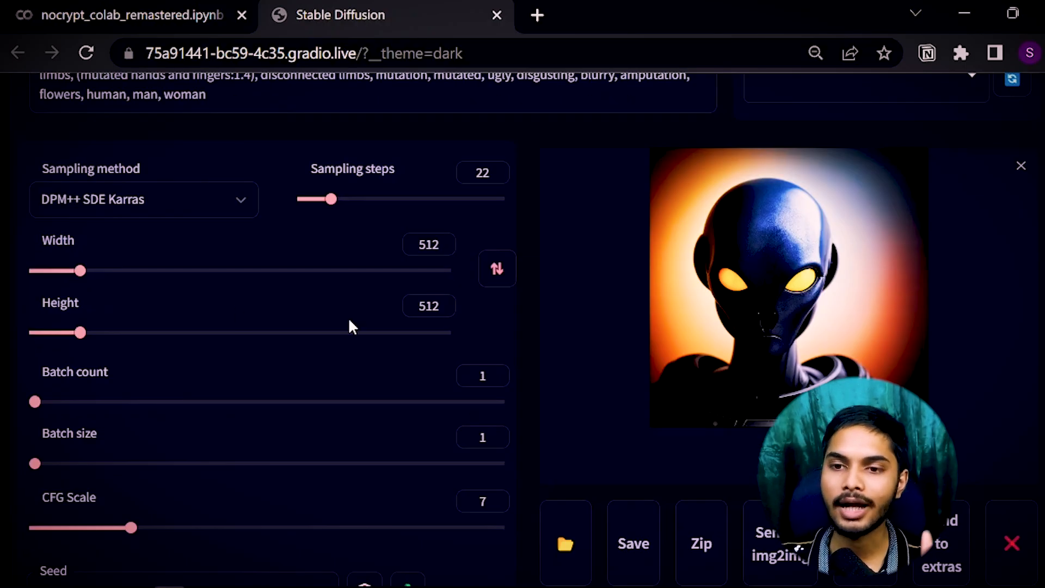
Set the seed to -1 so each generation uses a random seed.
scroll(501, 292, down, 6)
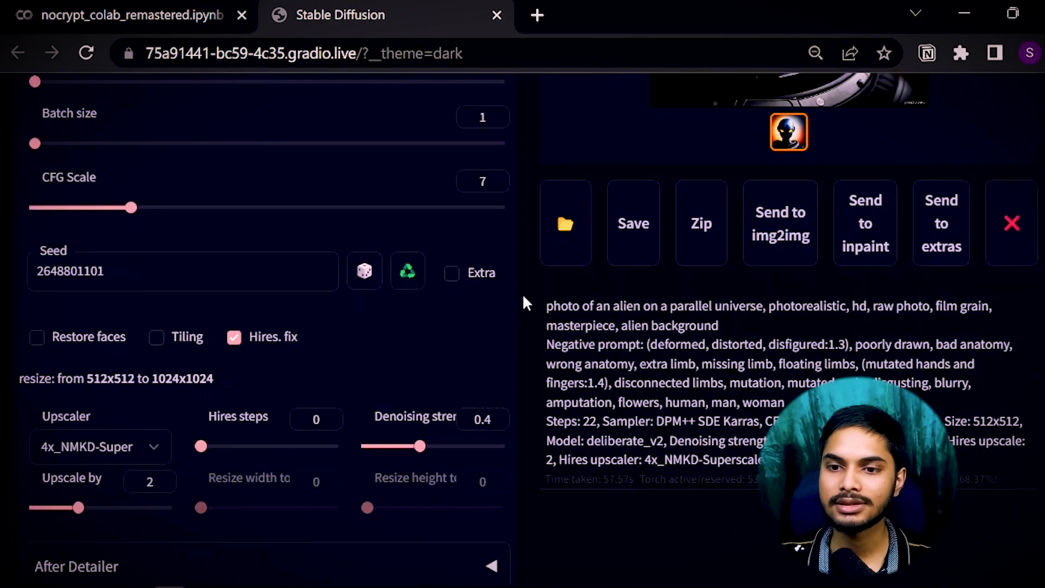
double_click(187, 279)
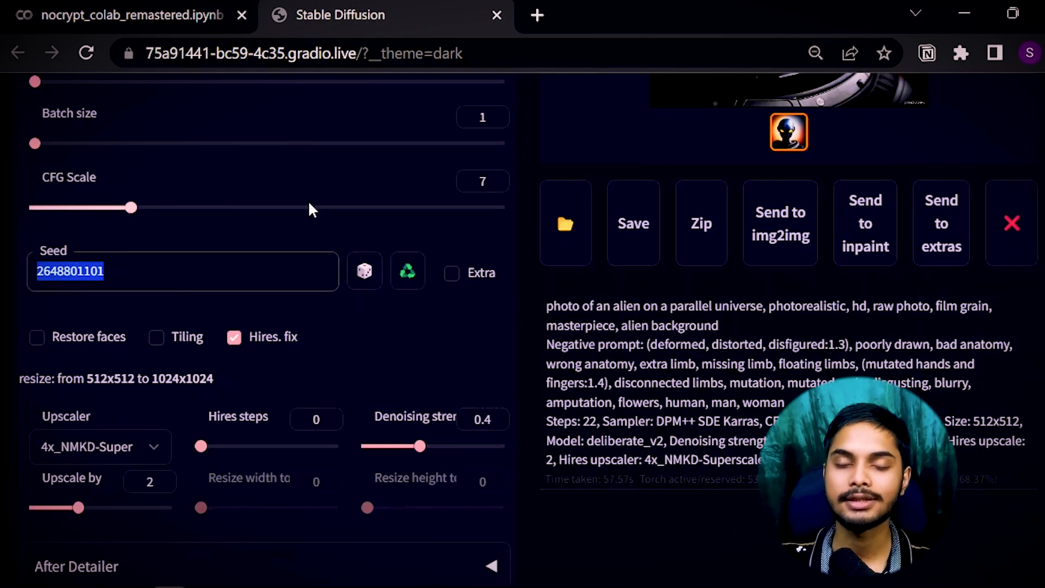
text(-1)
click(231, 351)
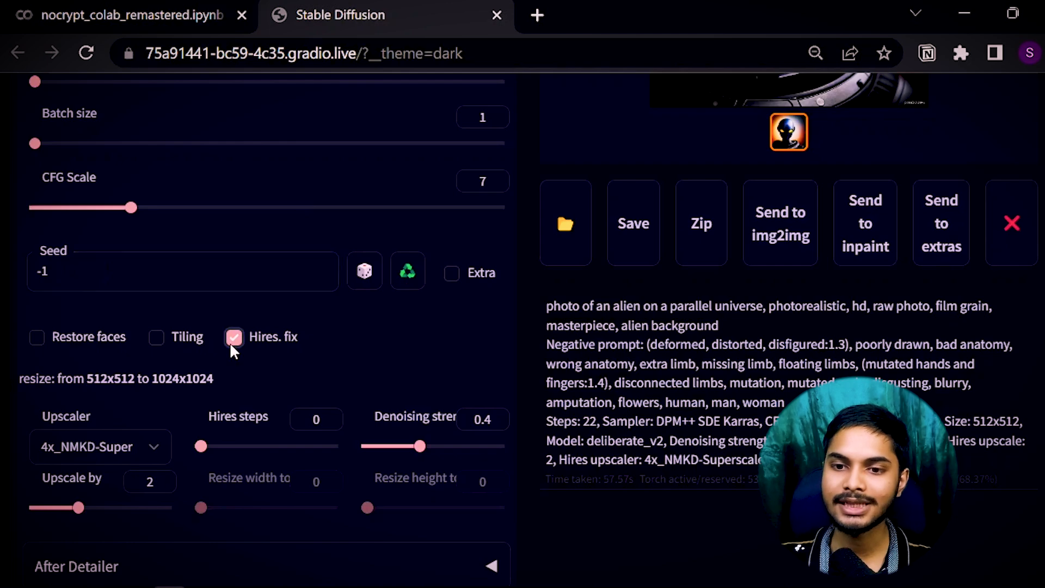
Delete 'on a parallel universe' from the prompt, leaving 'alien 1boy, space background, smiling'.
scroll(523, 405, up, 4)
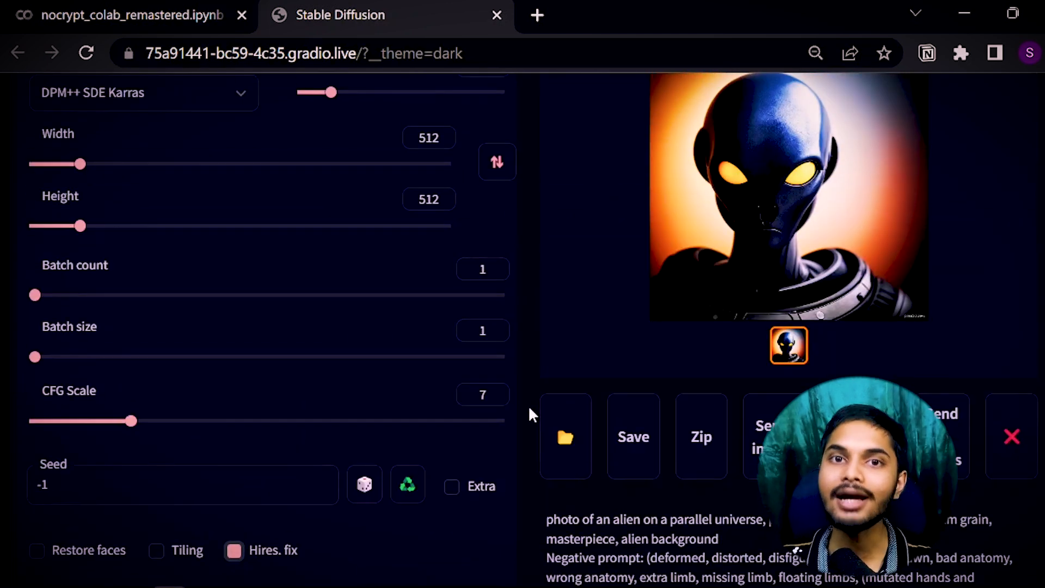
scroll(528, 405, down, 2)
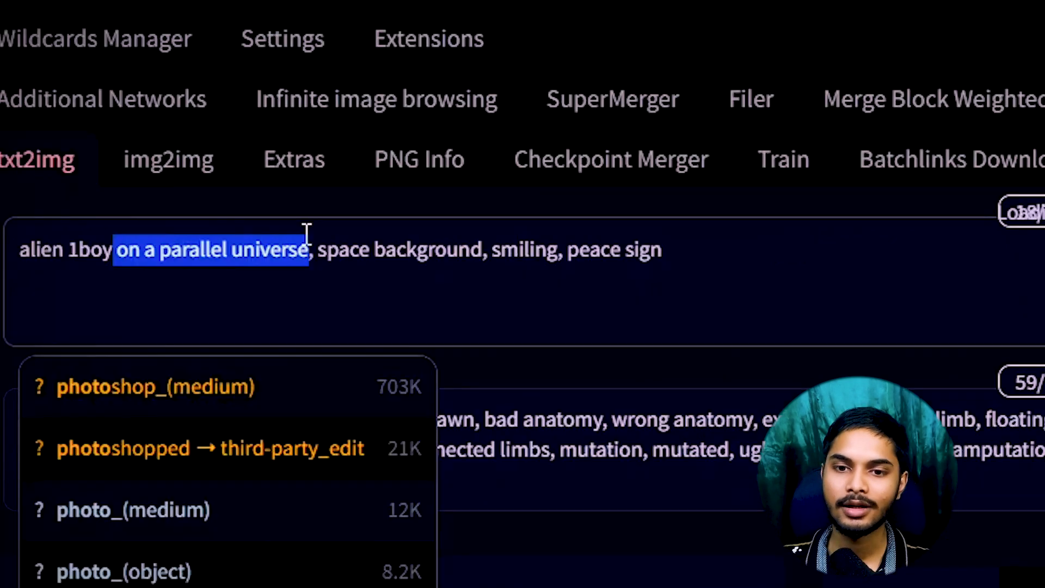
key(BackSpace)
click(726, 252)
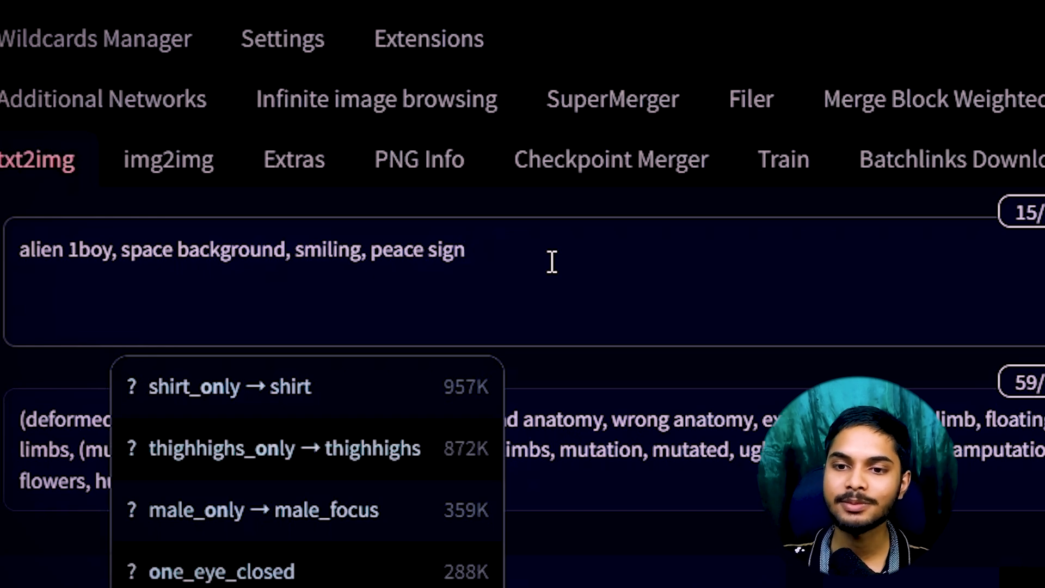
Append 'amazing composition, masterpiece' to the prompt with an opening bracket before amazing.
text(, )
text(a)
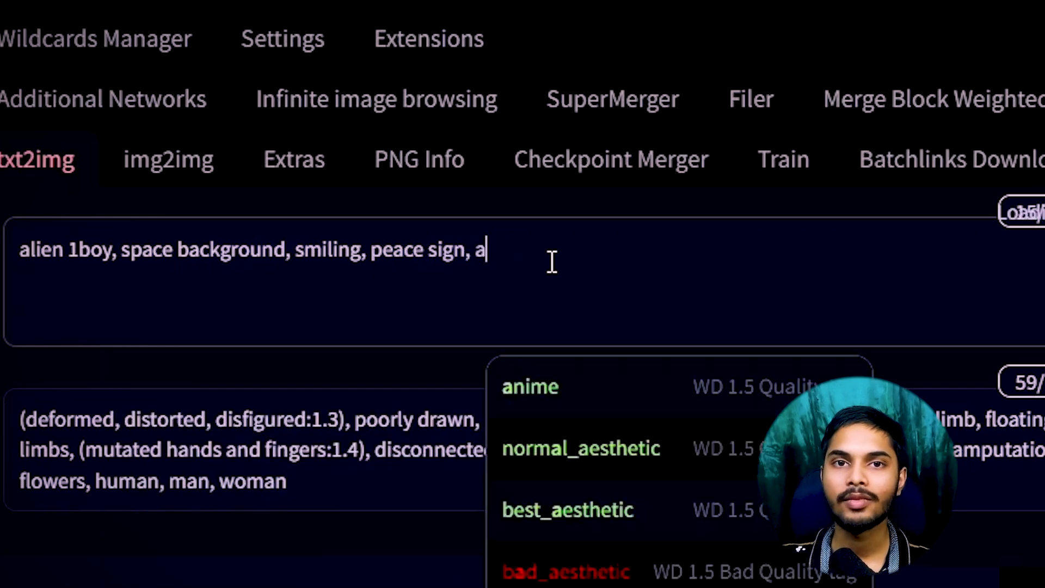
text(mazing compo)
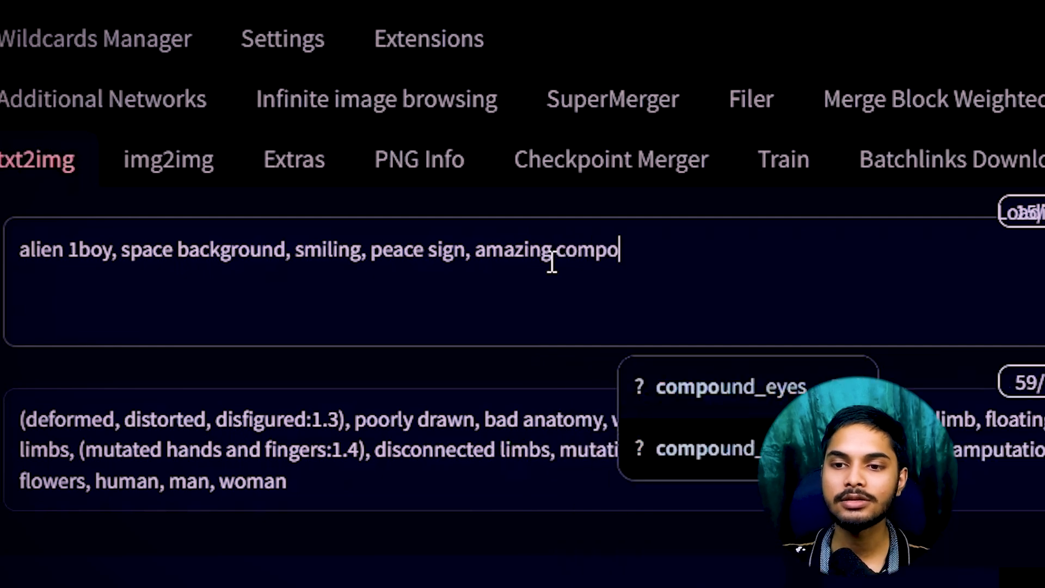
text(sition, masterpiece,)
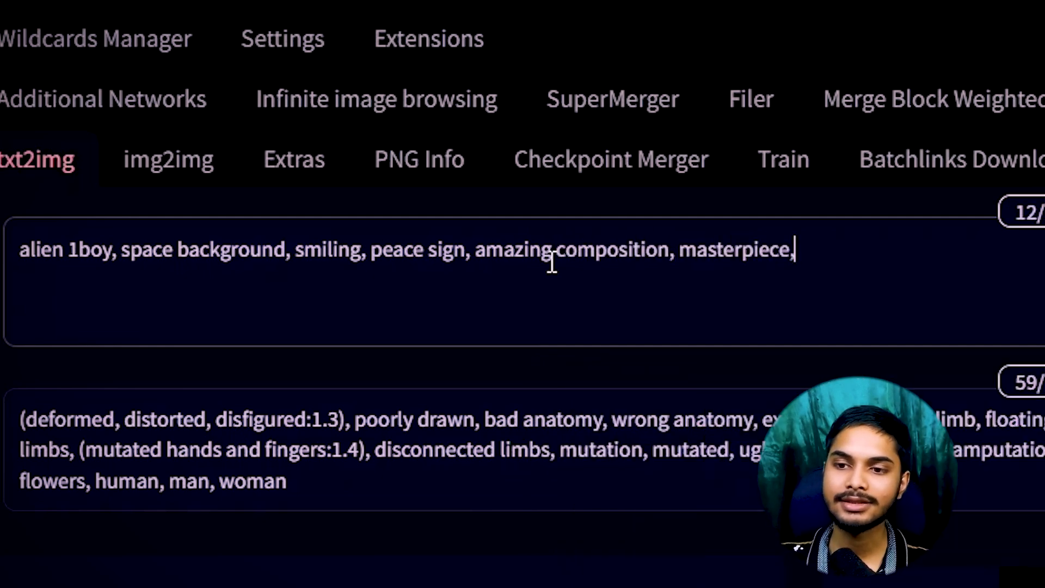
key(BackSpace)
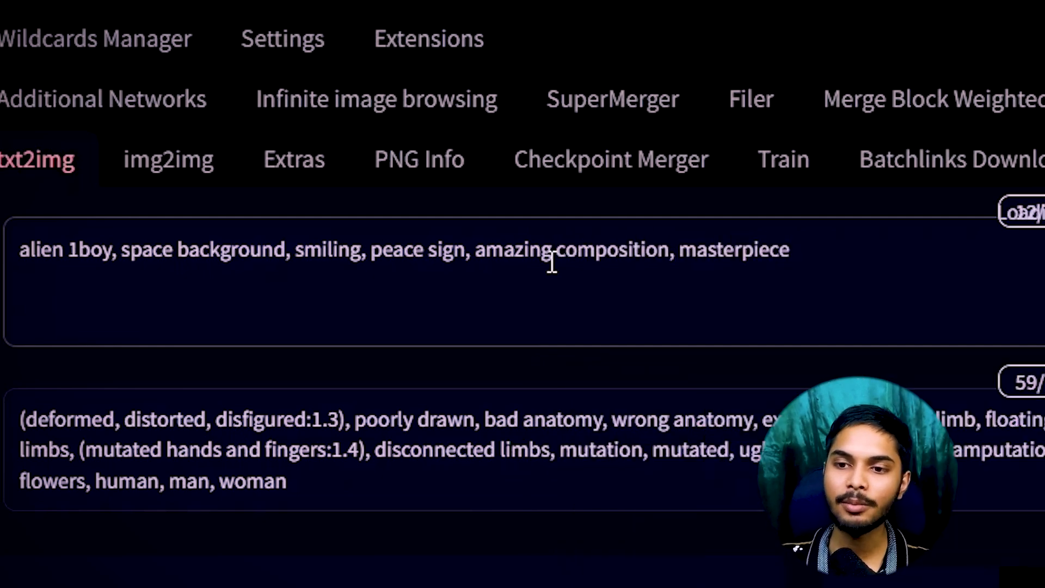
click(684, 260)
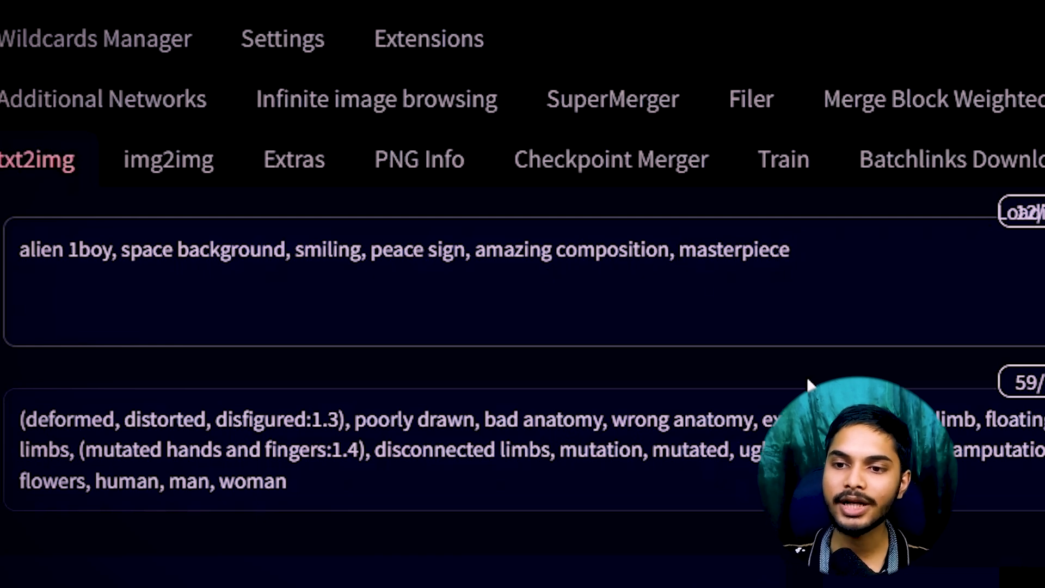
text(()
key(BackSpace)
click(477, 250)
text(()
Close the group as '(amazing composition, masterpiece:1.1)' and select the whole bracketed group.
click(524, 300)
text(_)
key(BackSpace)
text())
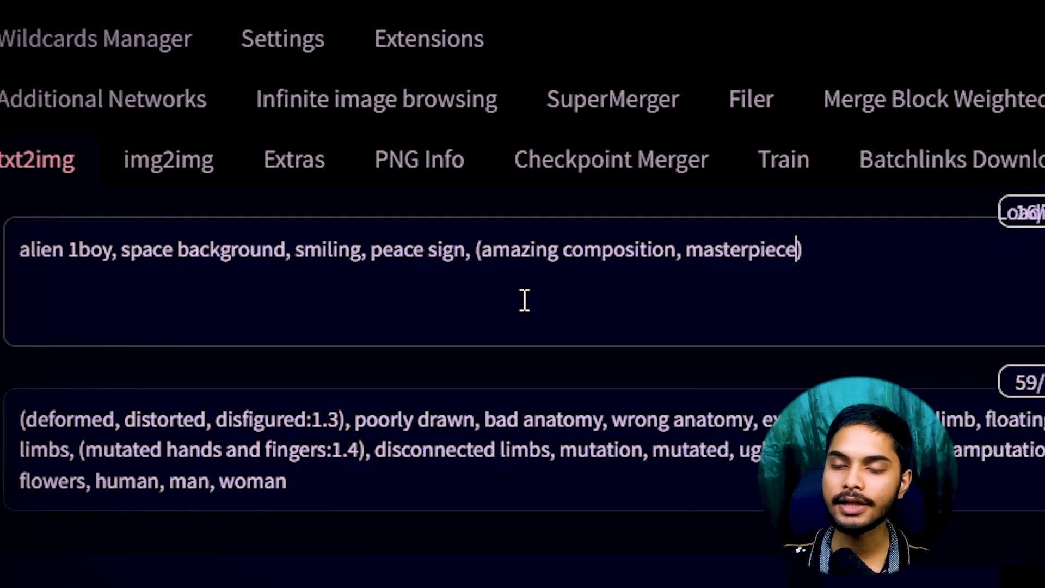
key(Left)
text(:)
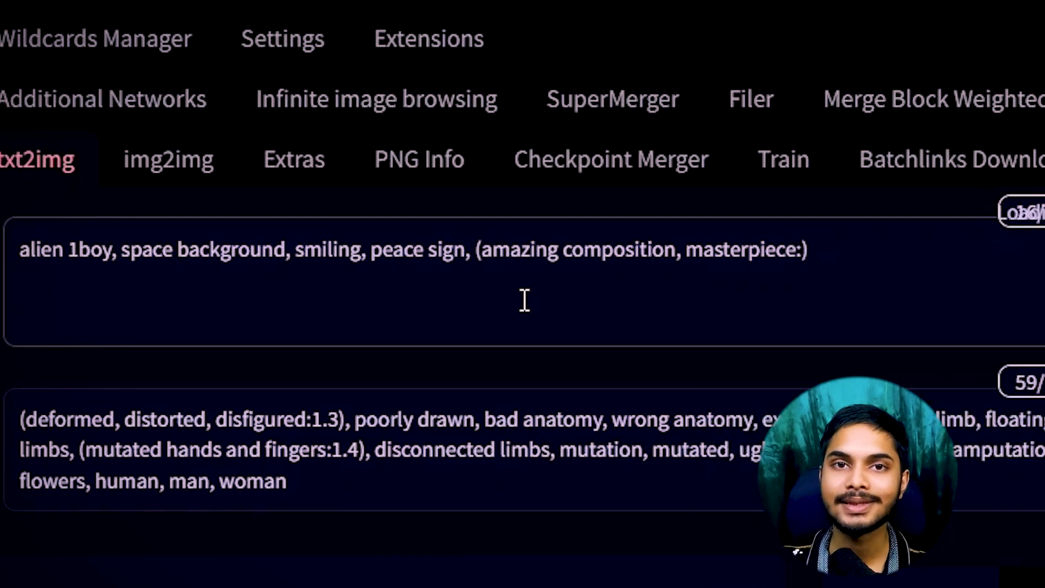
text(1.1)
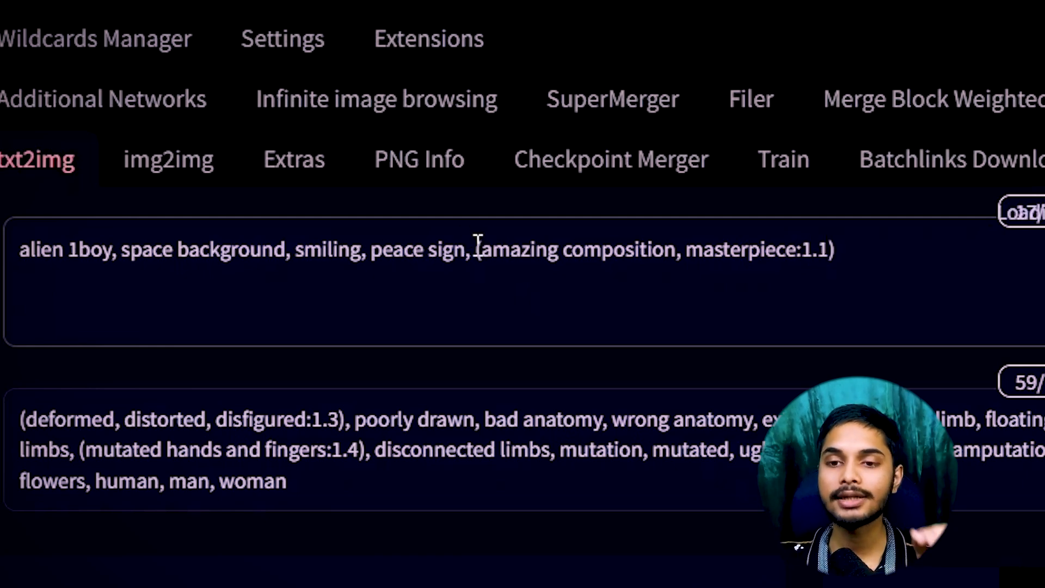
drag(485, 249, 867, 234)
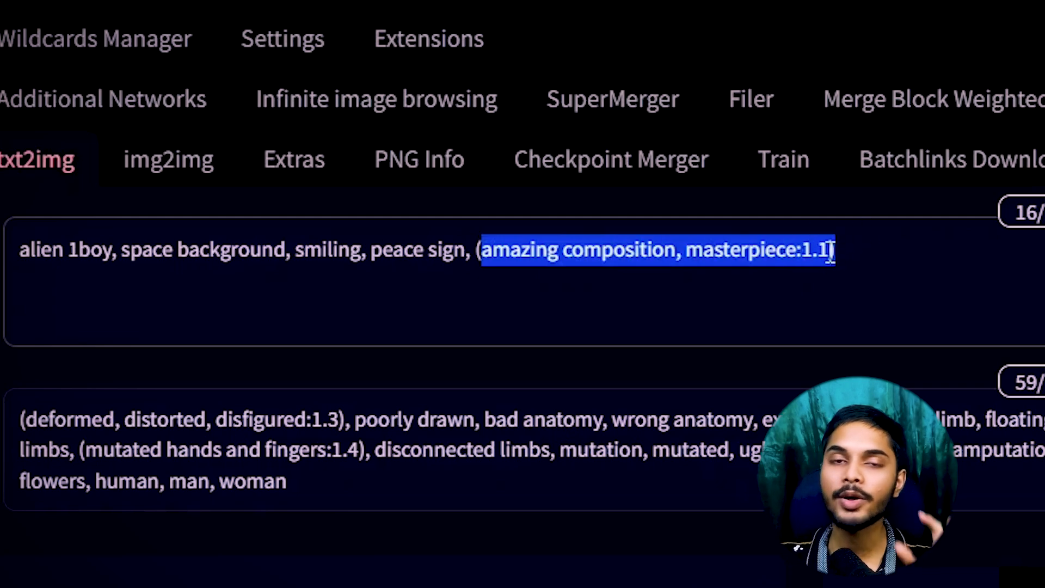
drag(833, 251, 13, 254)
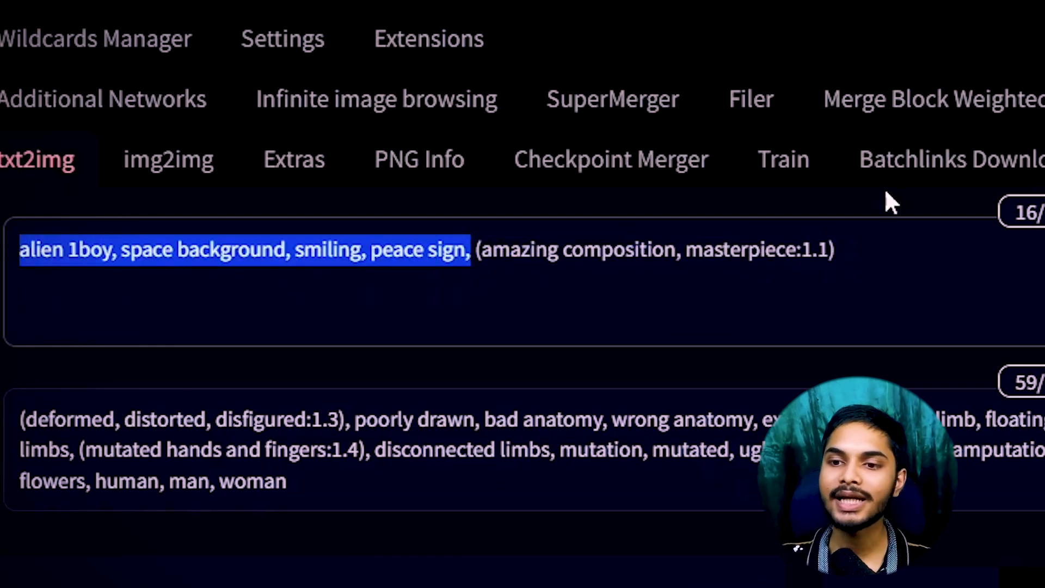
drag(846, 248, 476, 240)
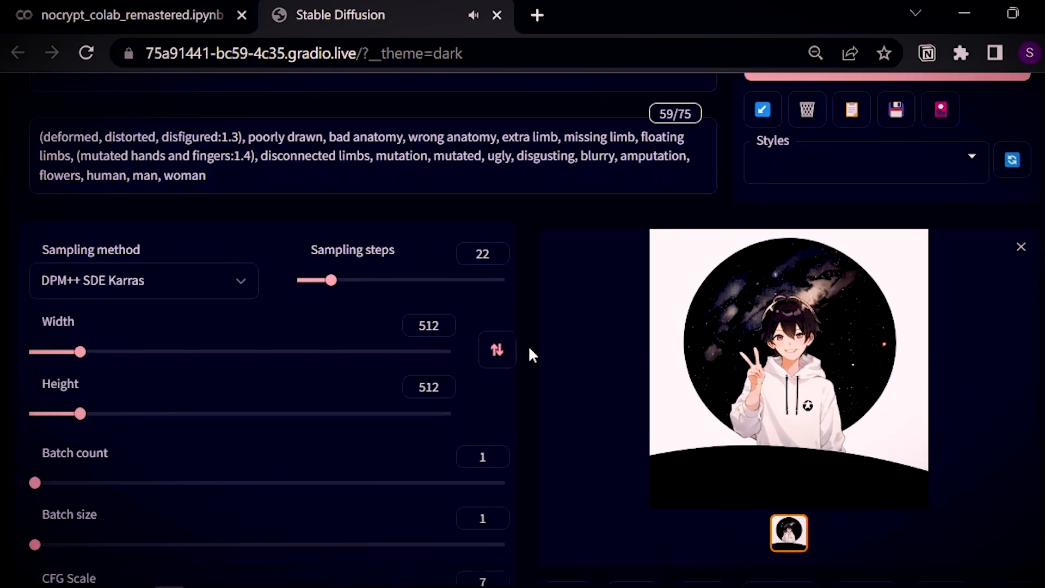
Generate an image from the updated alien 1boy peace-sign prompt.
scroll(530, 353, down, 2)
scroll(530, 353, up, 3)
scroll(530, 352, down, 1)
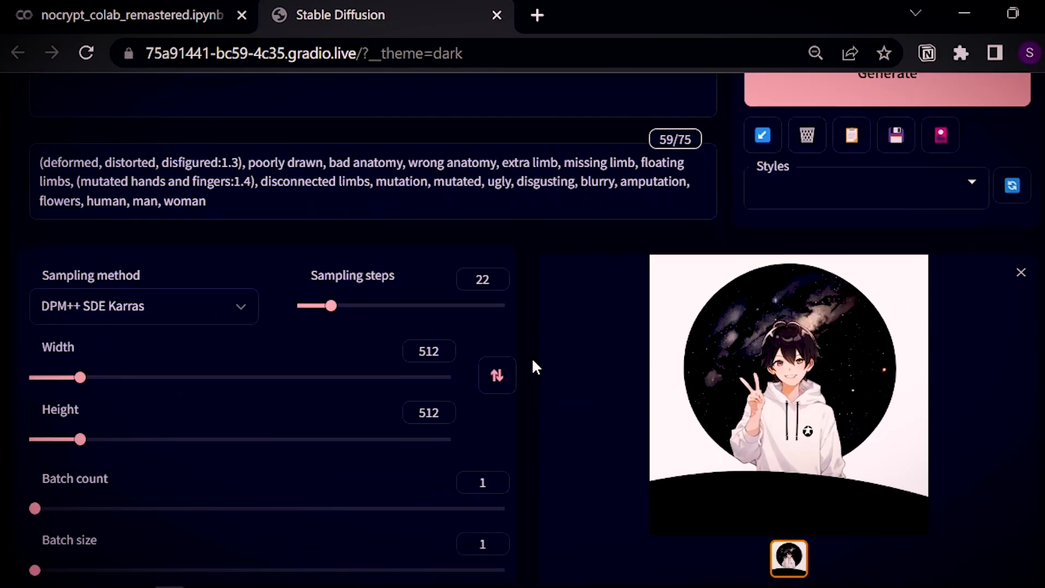
scroll(534, 366, up, 2)
click(826, 173)
Change 1boy to 1girl and generate again with Ctrl+Enter.
scroll(485, 436, down, 2)
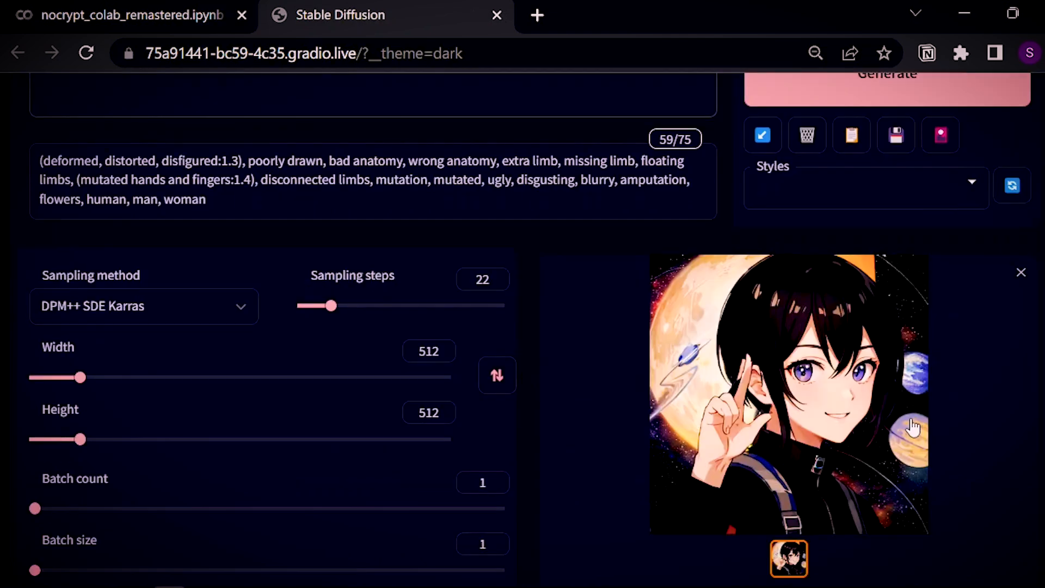
drag(100, 483, 79, 479)
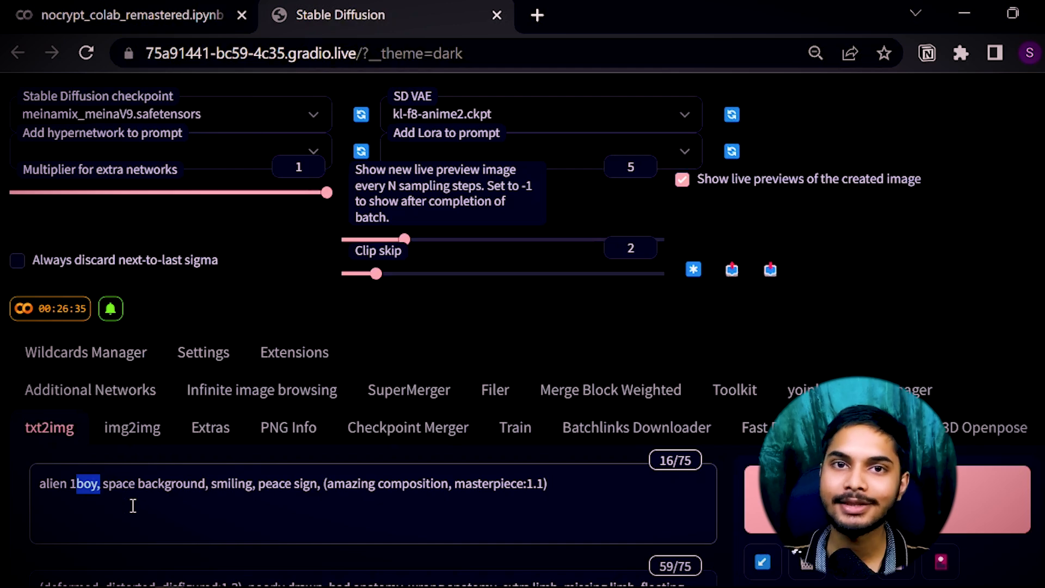
text(girl)
key(ctrl+Return)
scroll(479, 405, down, 5)
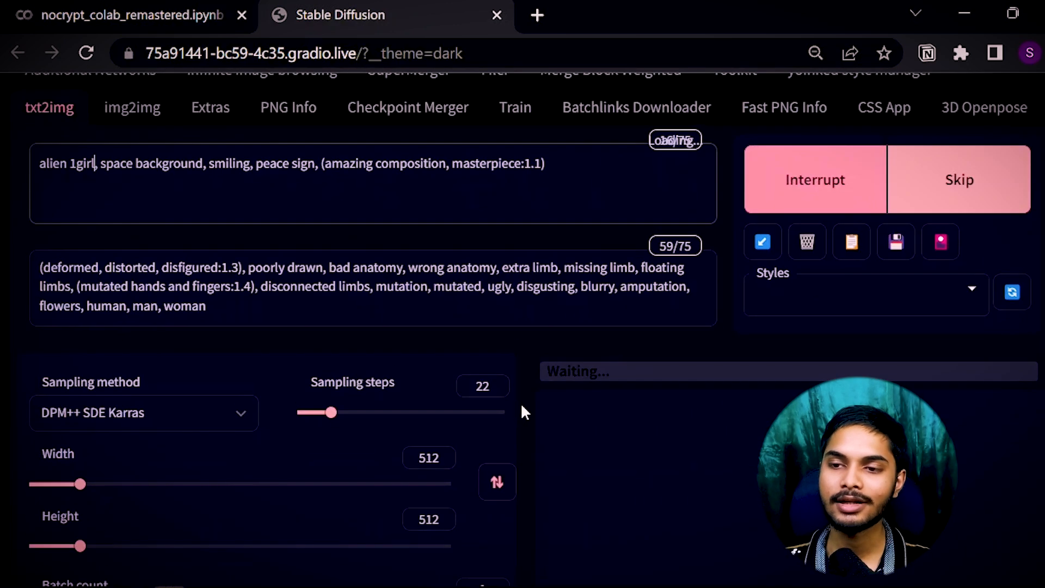
scroll(521, 403, down, 2)
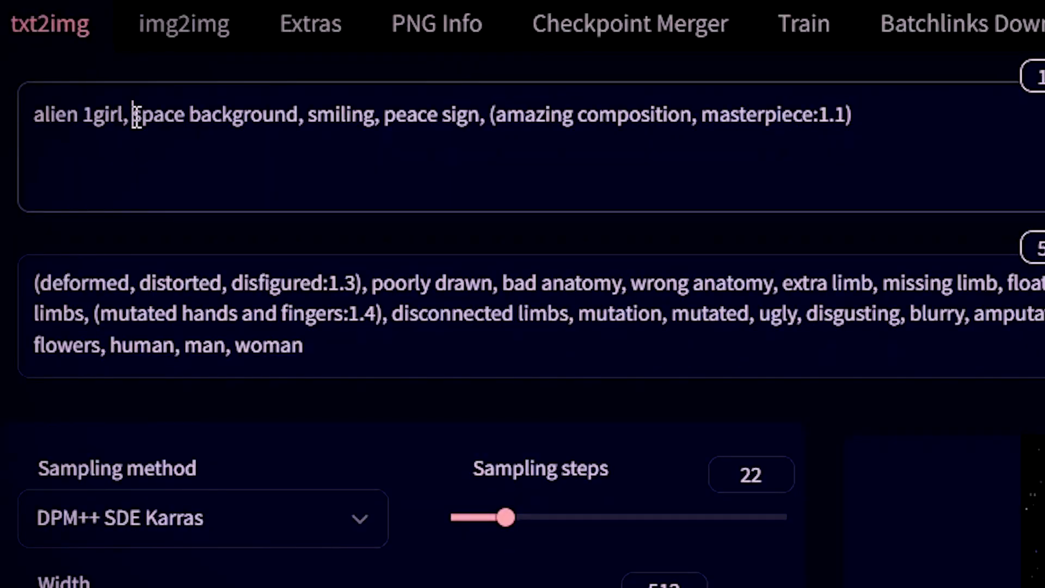
Delete 'alien 1girl, ' from the start of the prompt.
drag(136, 116, 32, 116)
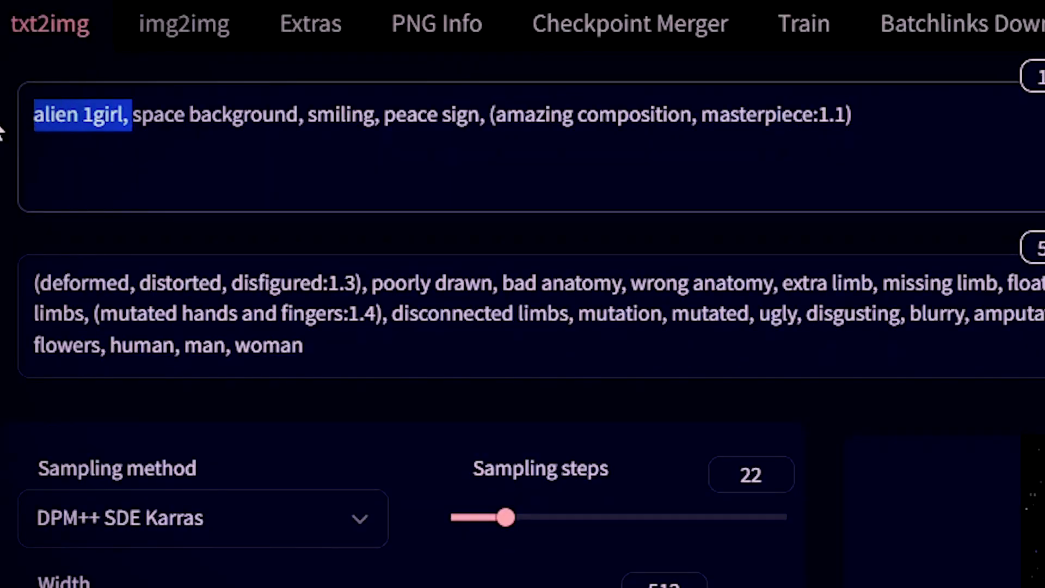
key(BackSpace)
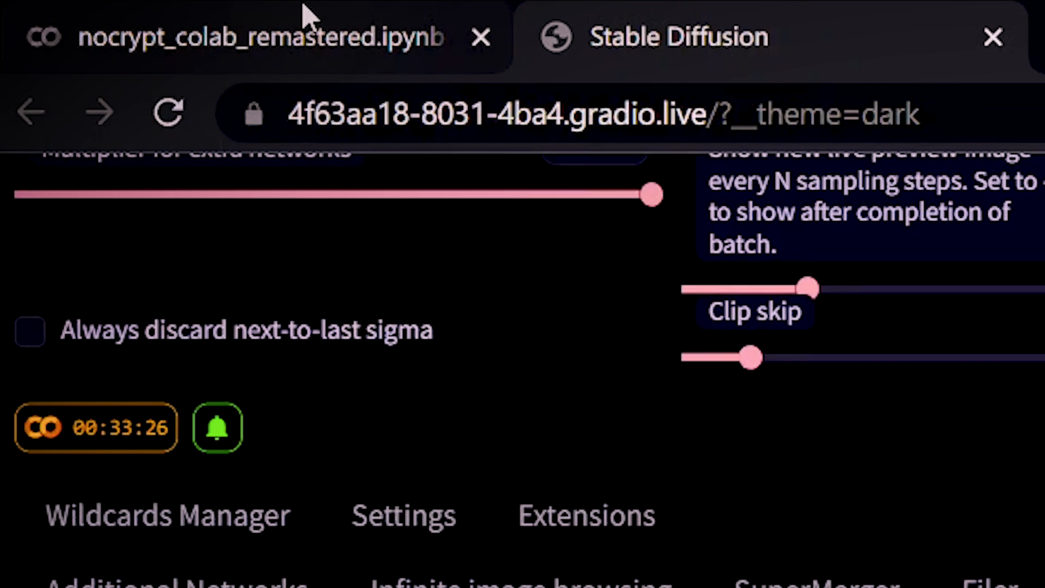
In the Colab notebook, disconnect and delete the runtime, confirming with Yes.
click(152, 7)
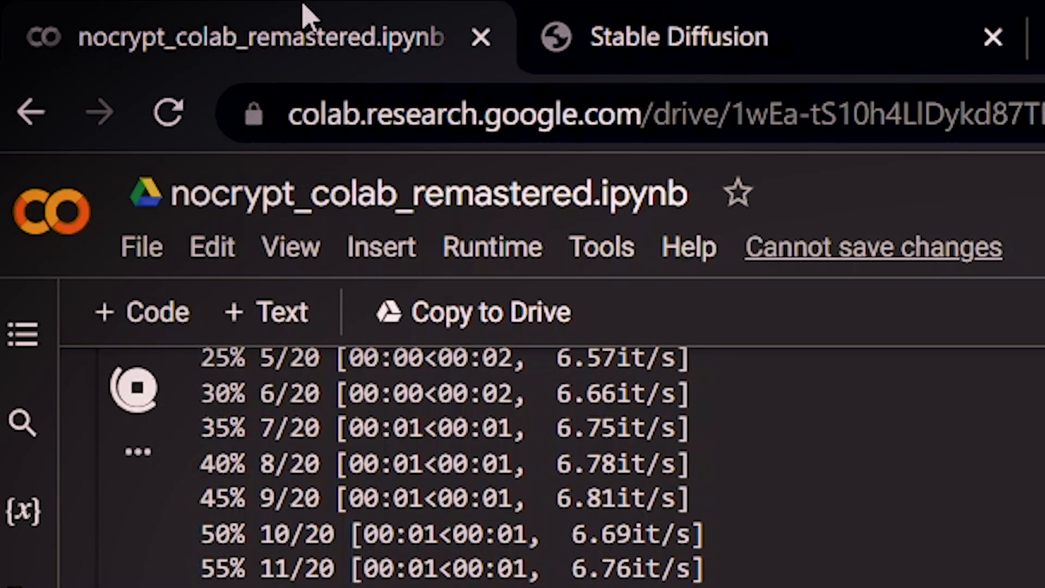
click(997, 158)
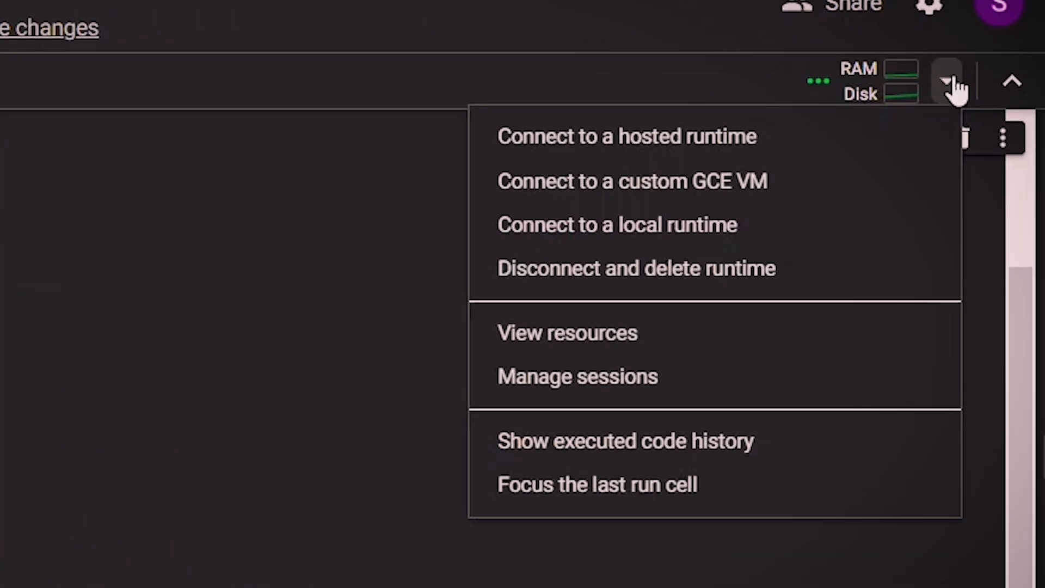
click(580, 270)
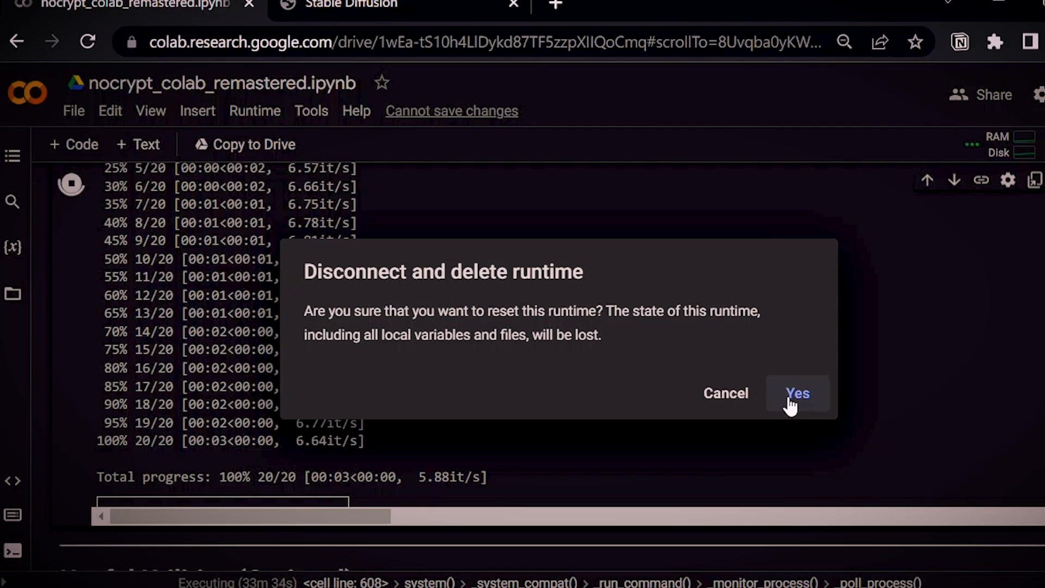
click(969, 482)
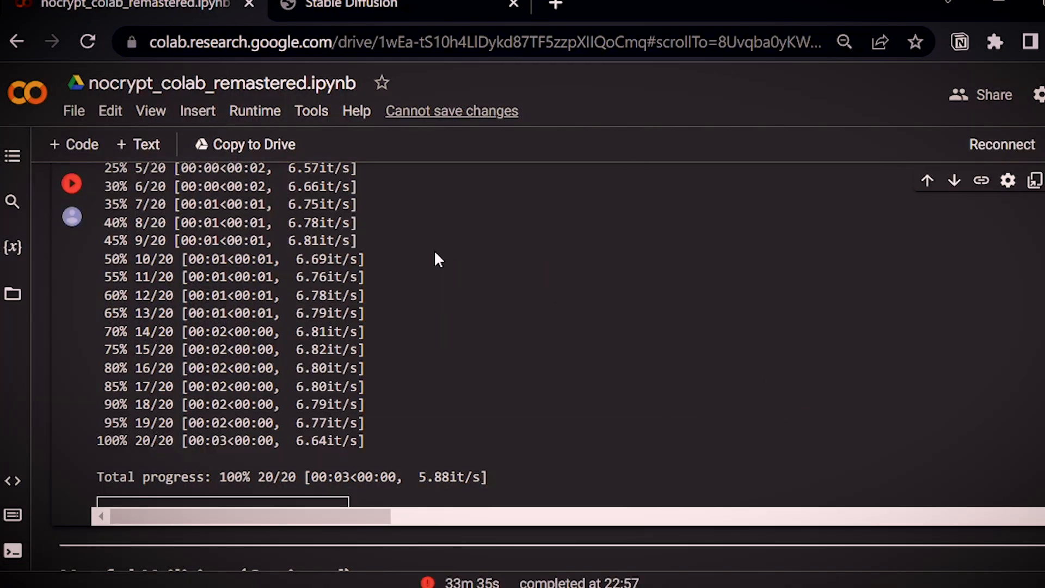